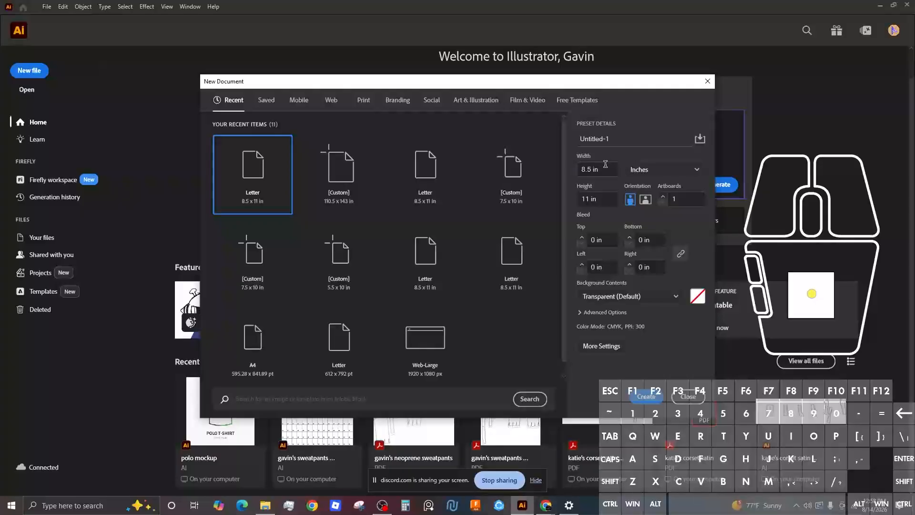
Step: Create the Letter 8.5 × 11 in document, then switch to the Chrome browser
{"action": "left_click", "coordinate": [646, 399]}
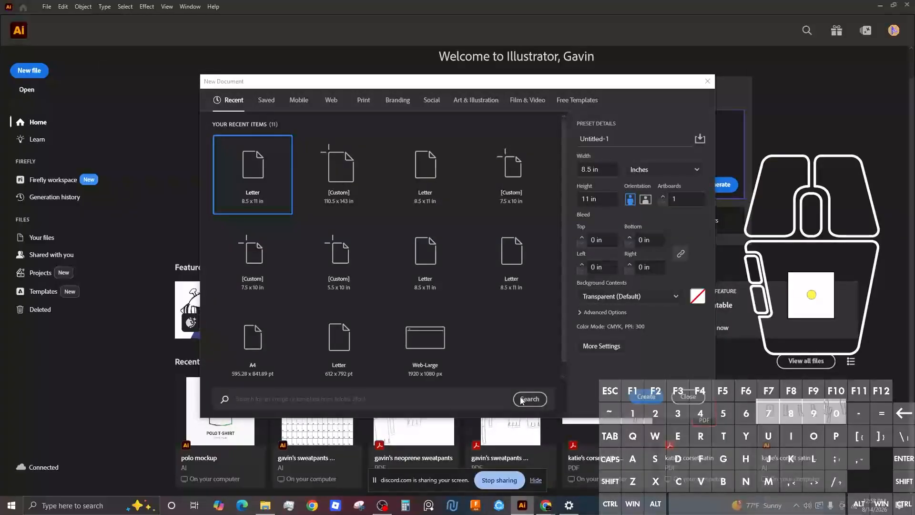
{"action": "left_click", "coordinate": [547, 509]}
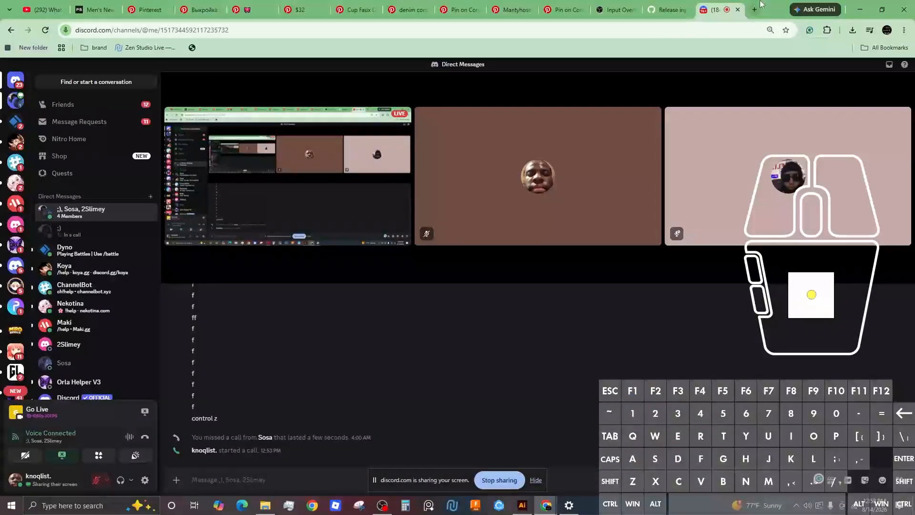
Step: In a new tab, search Google Images for 'shirt mockup'
{"action": "left_click", "coordinate": [754, 9]}
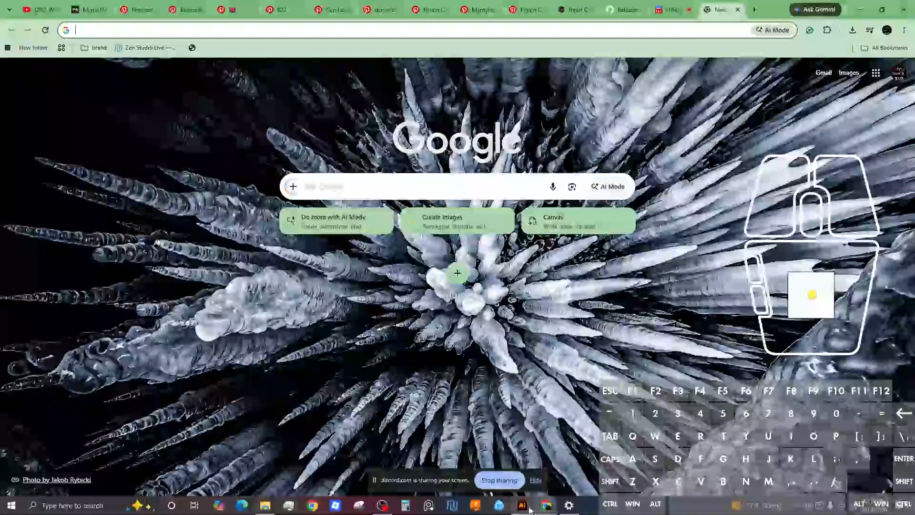
{"action": "left_click", "coordinate": [339, 32]}
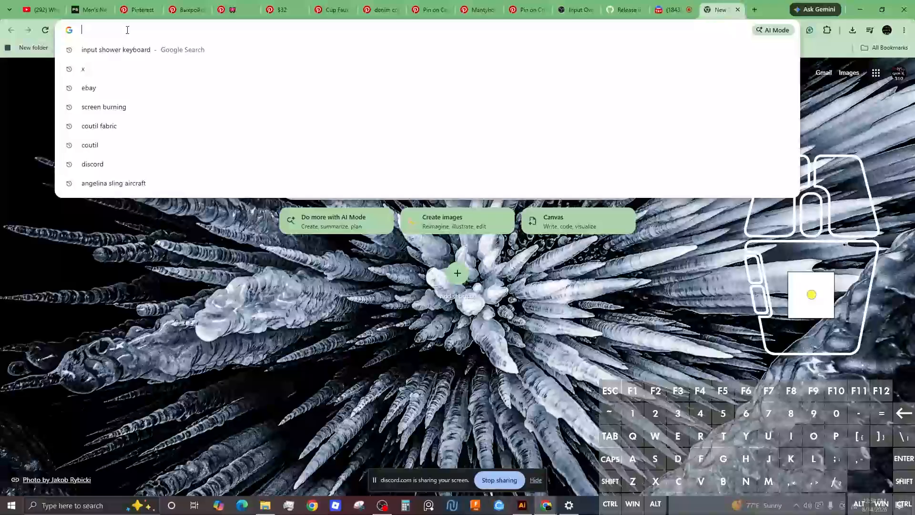
{"action": "type", "text": "shirt "}
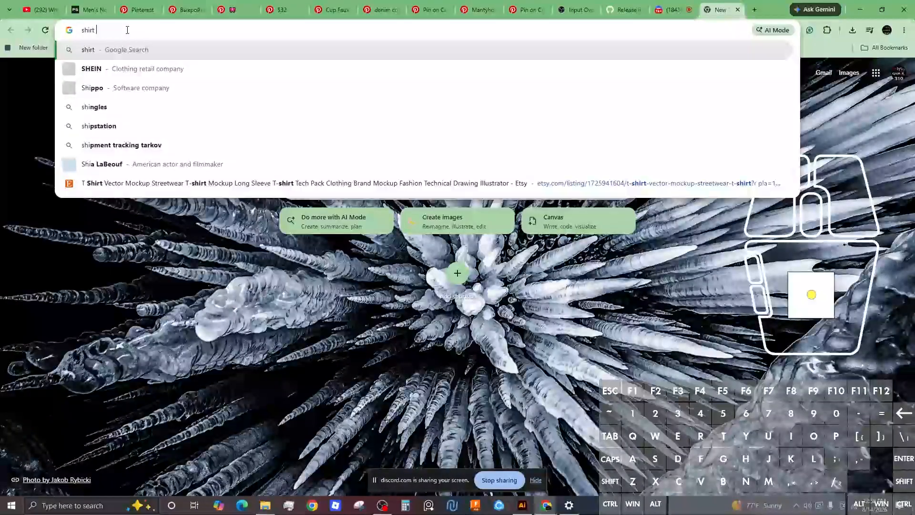
{"action": "type", "text": "mockup"}
{"action": "key", "text": "Return"}
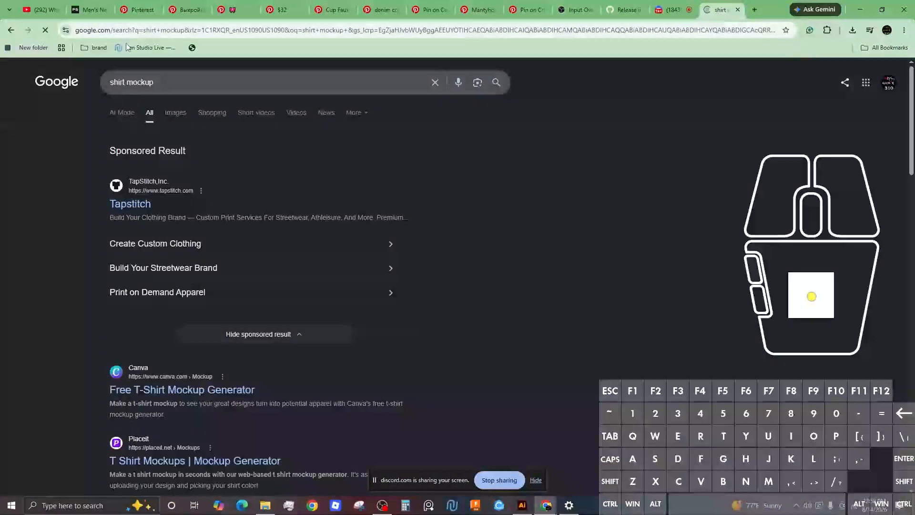
{"action": "left_click", "coordinate": [176, 111]}
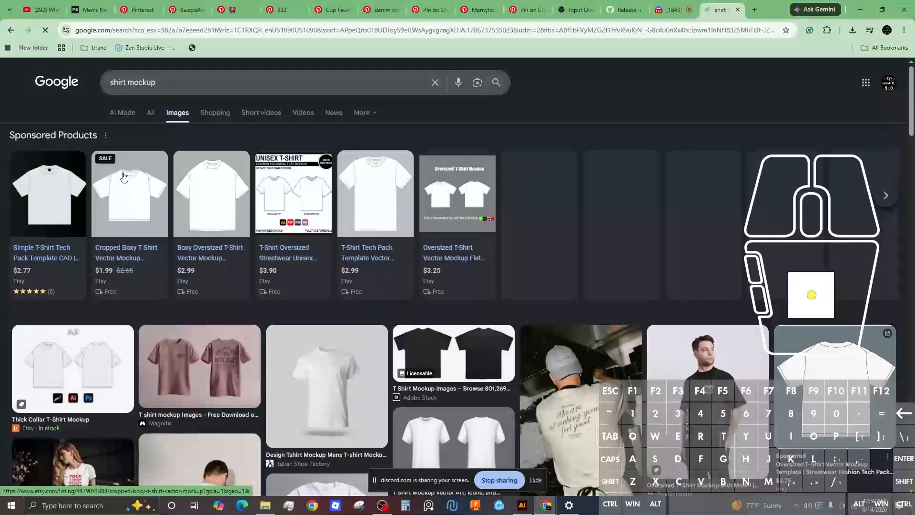
{"action": "scroll", "coordinate": [147, 204], "scroll_direction": "down", "scroll_amount": 2}
Step: Copy the Thick Collar T-Shirt Mockup image and return to Illustrator
{"action": "left_click", "coordinate": [757, 265]}
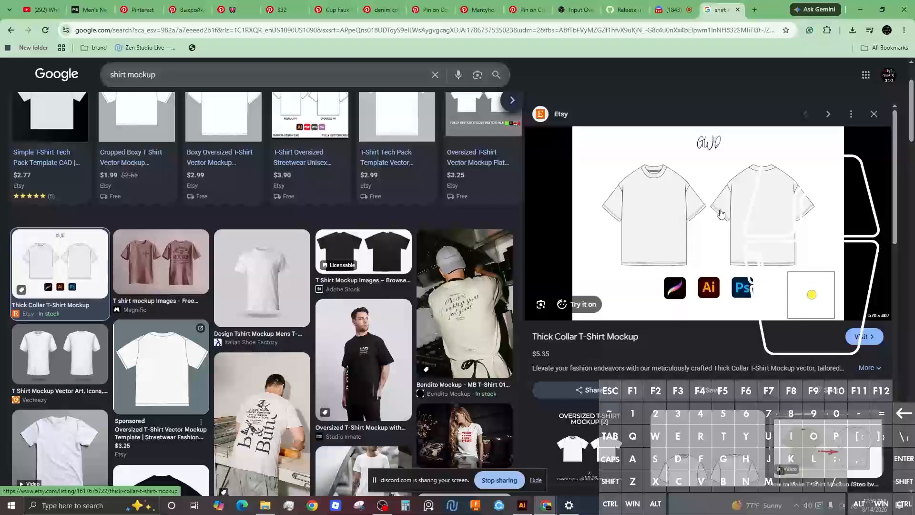
{"action": "right_click", "coordinate": [739, 237]}
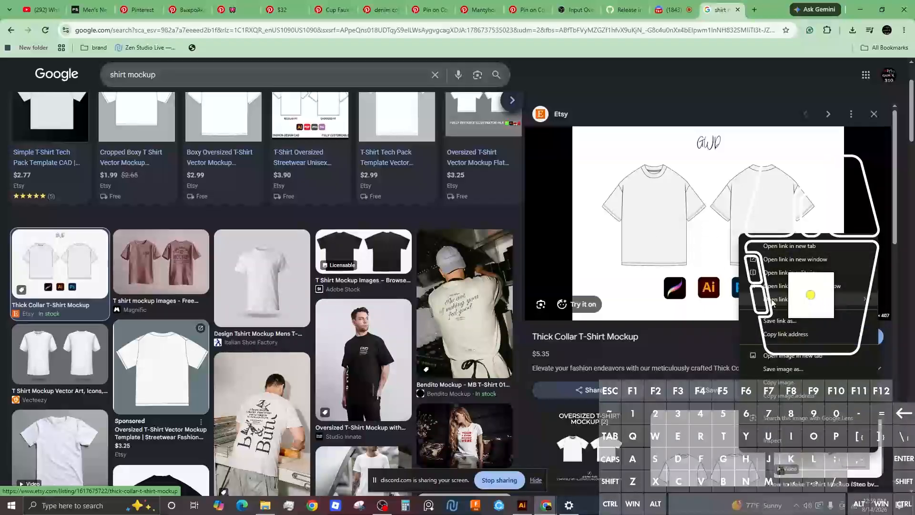
{"action": "left_click", "coordinate": [785, 375]}
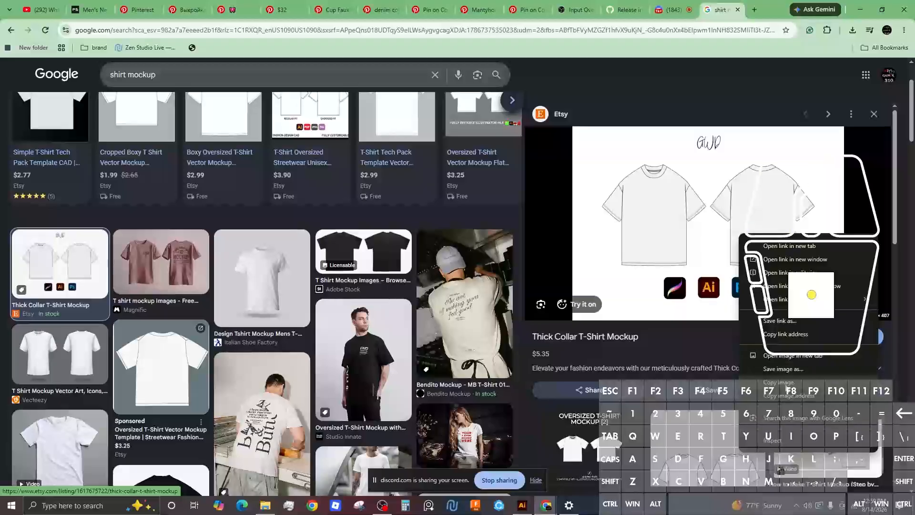
{"action": "left_click", "coordinate": [522, 506]}
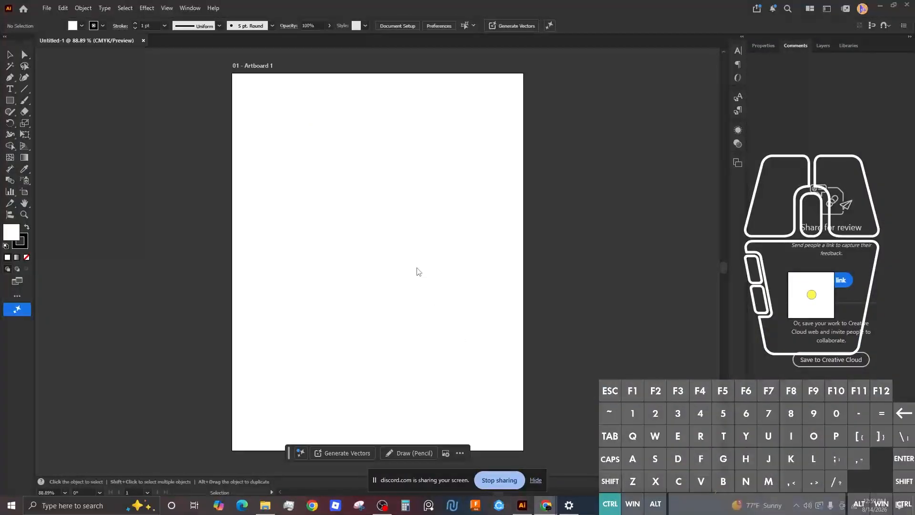
Step: Paste the T-shirt mockup onto the artboard and select it
{"action": "key", "text": "ctrl+v"}
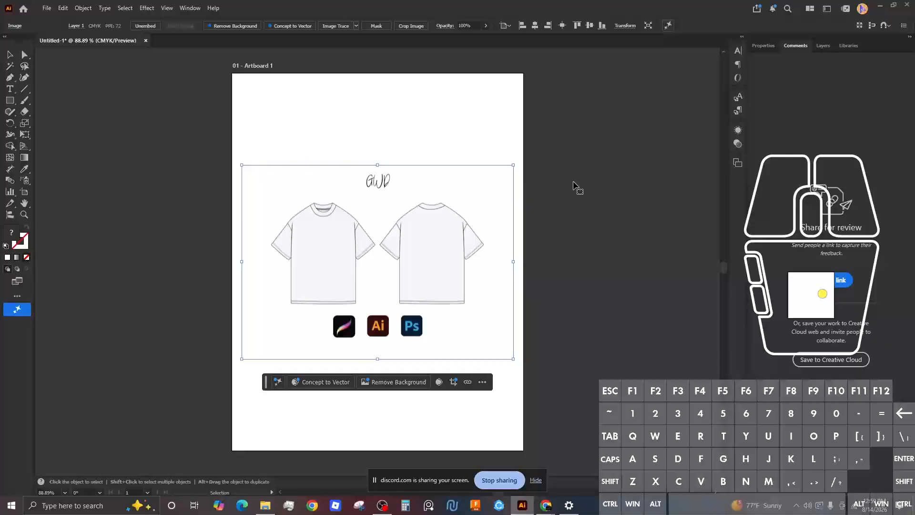
{"action": "left_click", "coordinate": [582, 161]}
{"action": "scroll", "coordinate": [325, 224], "scroll_direction": "down", "scroll_amount": 2}
{"action": "scroll", "coordinate": [323, 227], "scroll_direction": "up", "scroll_amount": 3}
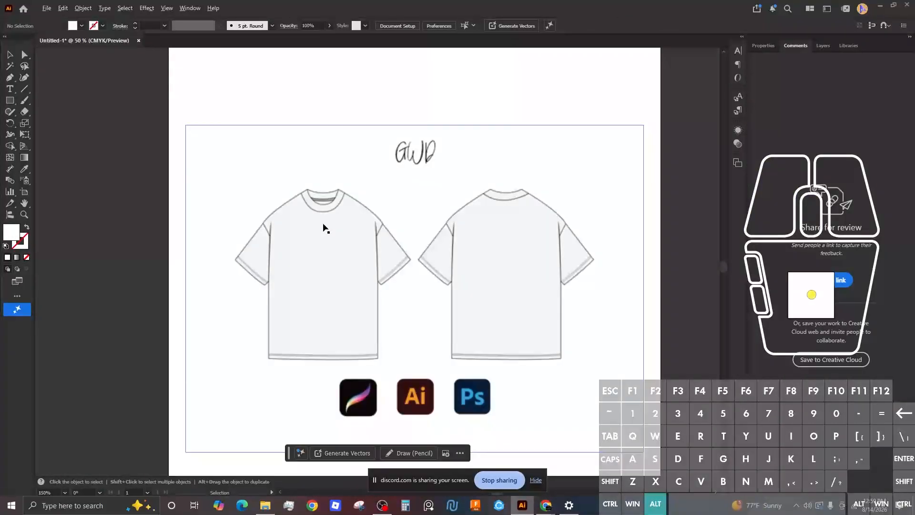
{"action": "left_click", "coordinate": [347, 233]}
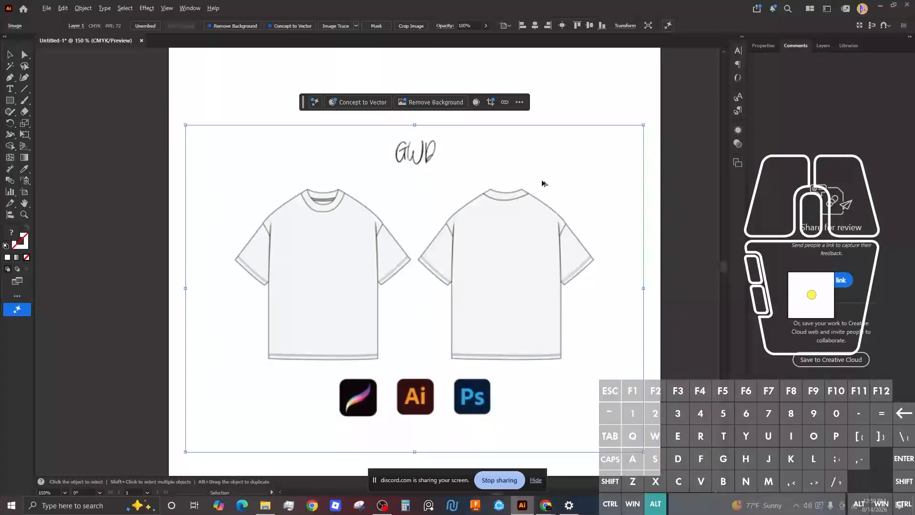
{"action": "scroll", "coordinate": [544, 184], "scroll_direction": "down", "scroll_amount": 1}
Step: Enlarge the mockup to about 9.15 in wide, centre it on the artboard, and lock Layer 1
{"action": "left_click_drag", "start_coordinate": [613, 143], "coordinate": [677, 106]}
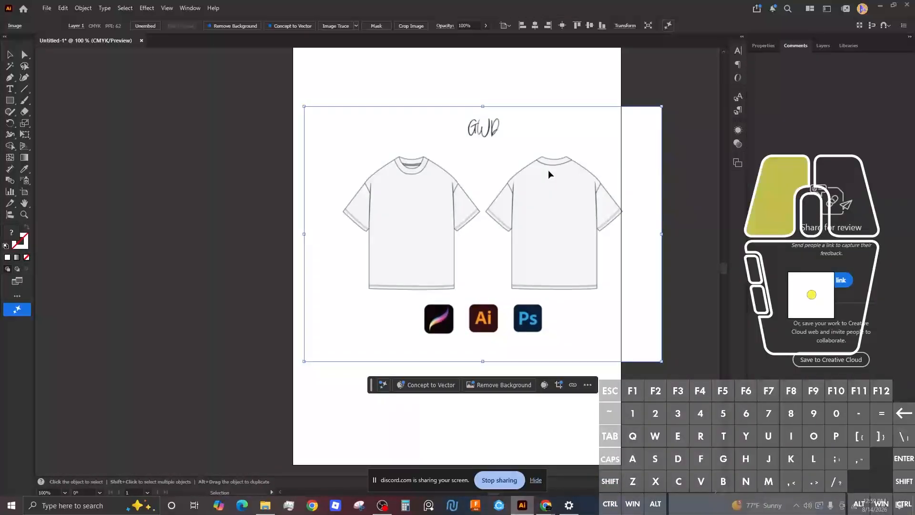
{"action": "left_click_drag", "start_coordinate": [548, 169], "coordinate": [525, 182]}
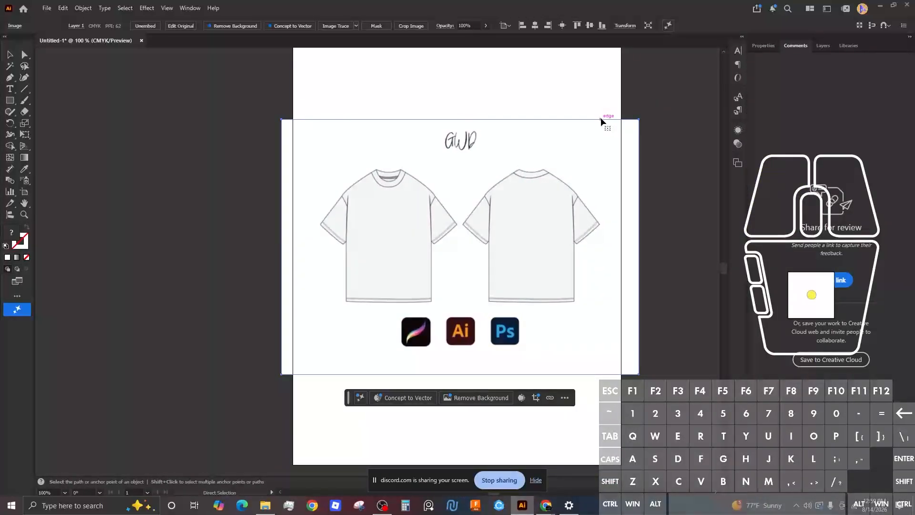
{"action": "left_click_drag", "start_coordinate": [517, 183], "coordinate": [524, 193]}
{"action": "left_click", "coordinate": [562, 25]}
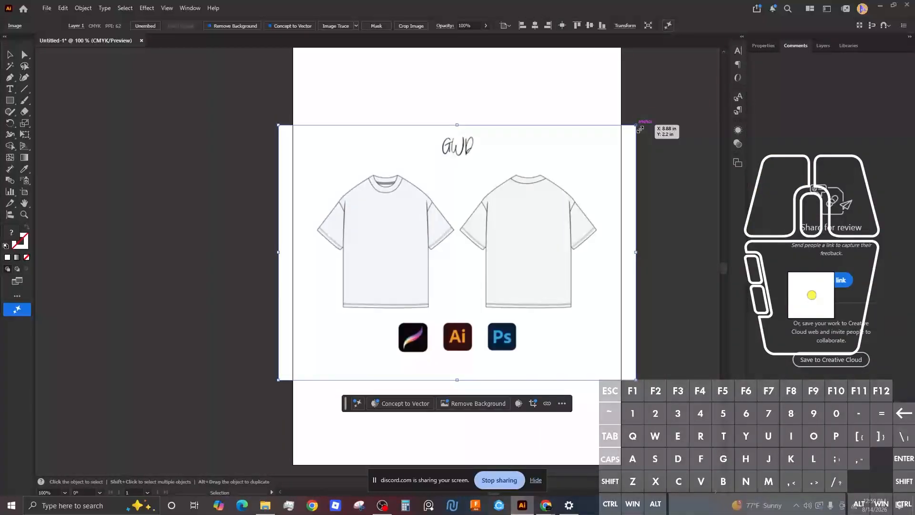
{"action": "left_click", "coordinate": [827, 46]}
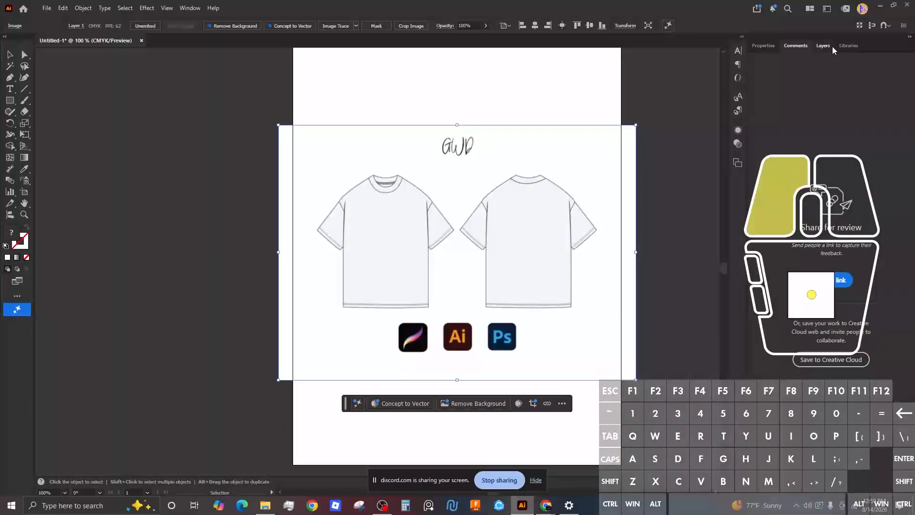
{"action": "left_click", "coordinate": [766, 78]}
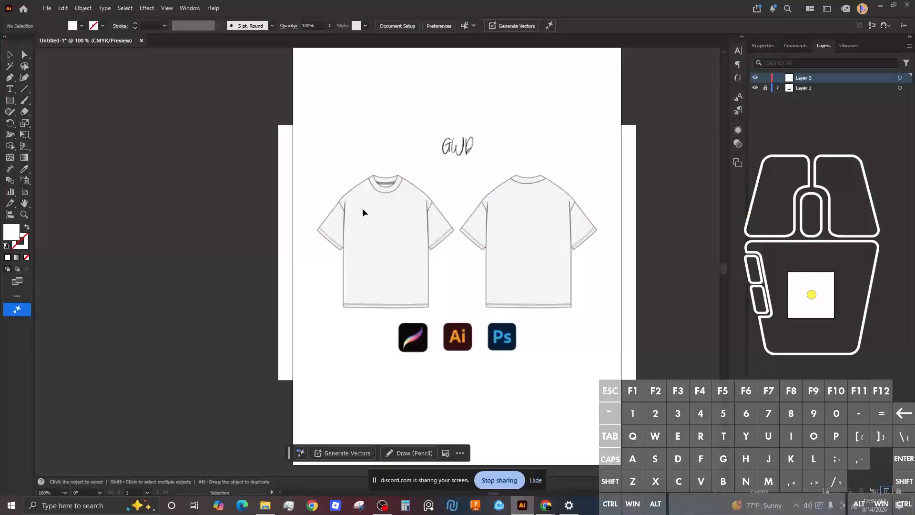
Step: Draw a vertical Pen line from the front collar top to below the hem
{"action": "key", "text": "p"}
{"action": "scroll", "coordinate": [384, 193], "scroll_direction": "down", "scroll_amount": 2}
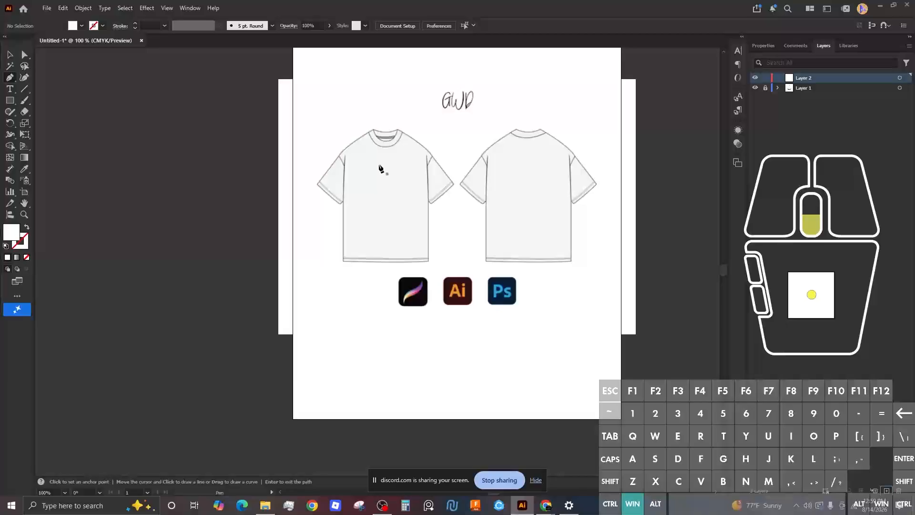
{"action": "scroll", "coordinate": [380, 165], "scroll_direction": "up", "scroll_amount": 3}
{"action": "key", "text": "super"}
{"action": "scroll", "coordinate": [384, 164], "scroll_direction": "down", "scroll_amount": 4}
{"action": "scroll", "coordinate": [384, 163], "scroll_direction": "up", "scroll_amount": 4}
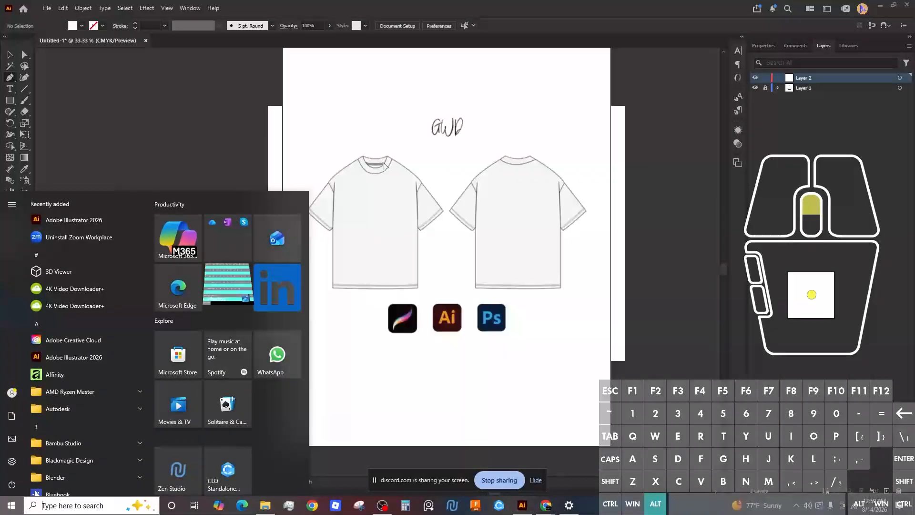
{"action": "scroll", "coordinate": [384, 164], "scroll_direction": "up", "scroll_amount": 2}
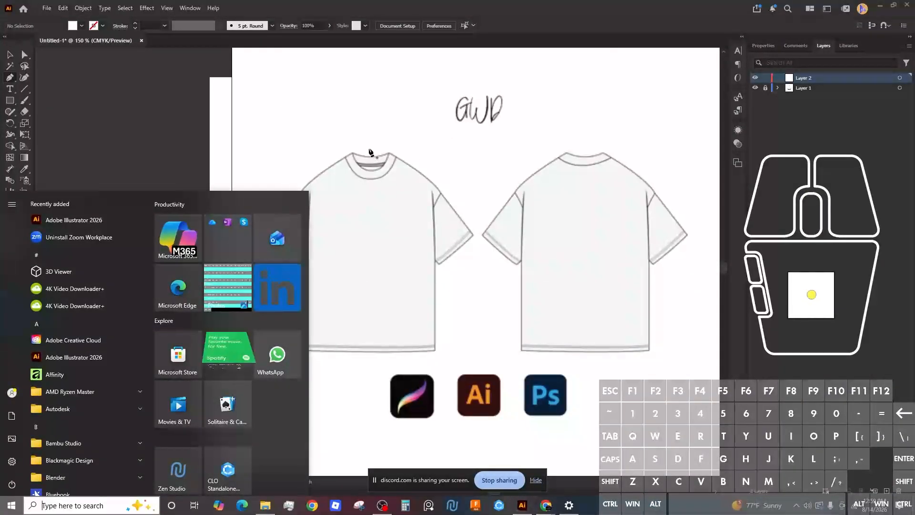
{"action": "left_click", "coordinate": [369, 147]}
{"action": "left_click", "coordinate": [370, 370], "text": "shift"}
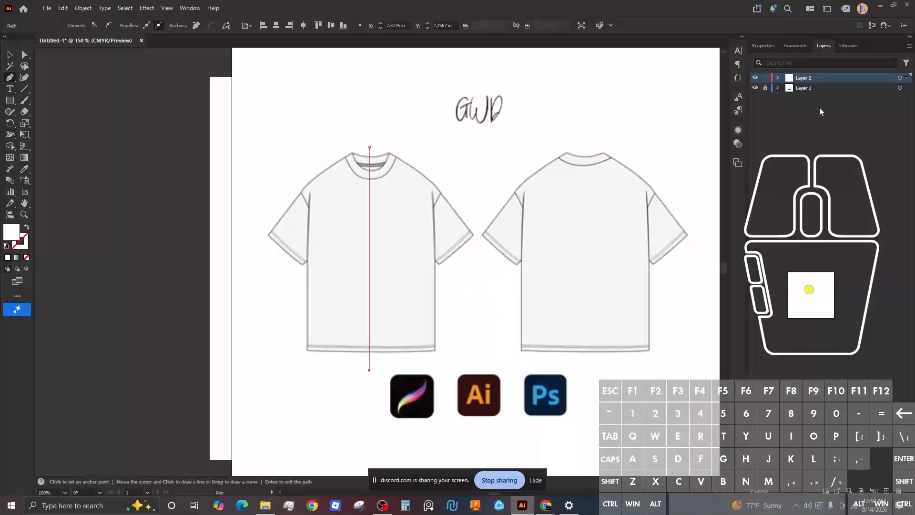
Step: Give the centre line a black stroke and no fill
{"action": "left_click", "coordinate": [763, 41]}
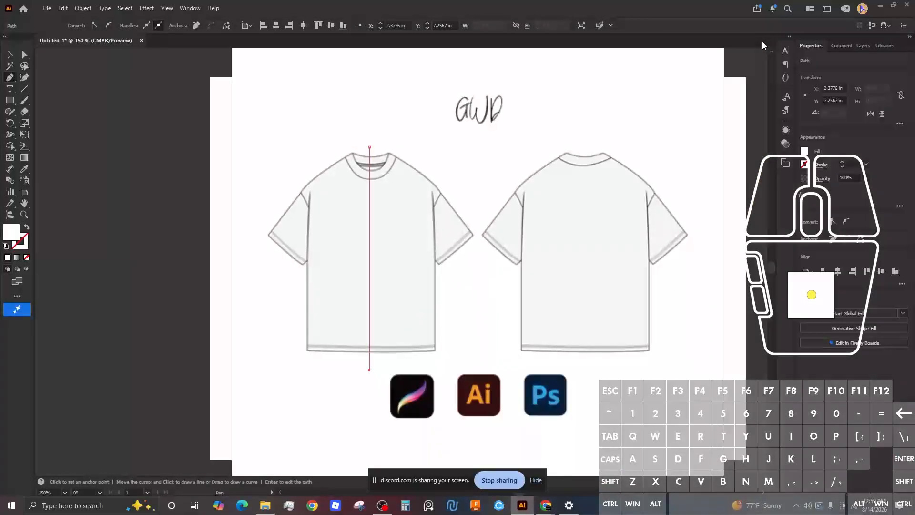
{"action": "left_click", "coordinate": [805, 165]}
{"action": "left_click", "coordinate": [724, 232]}
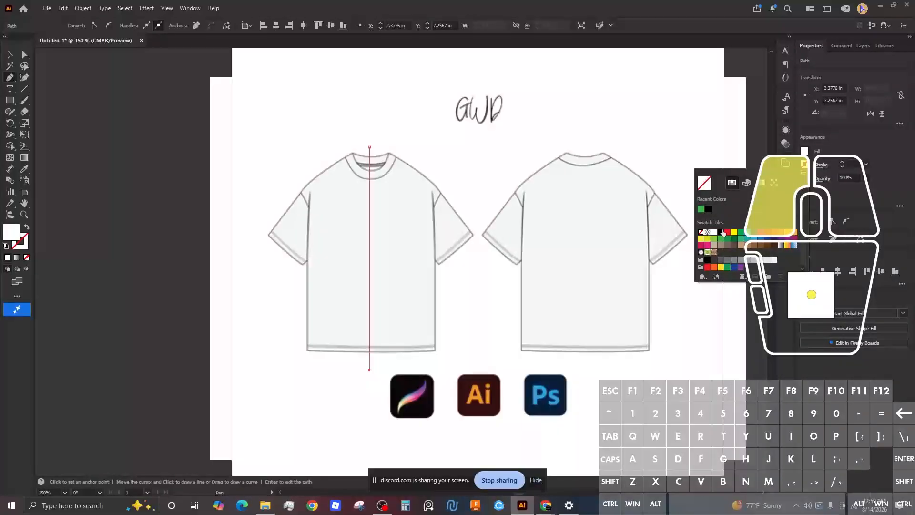
{"action": "left_click", "coordinate": [808, 151]}
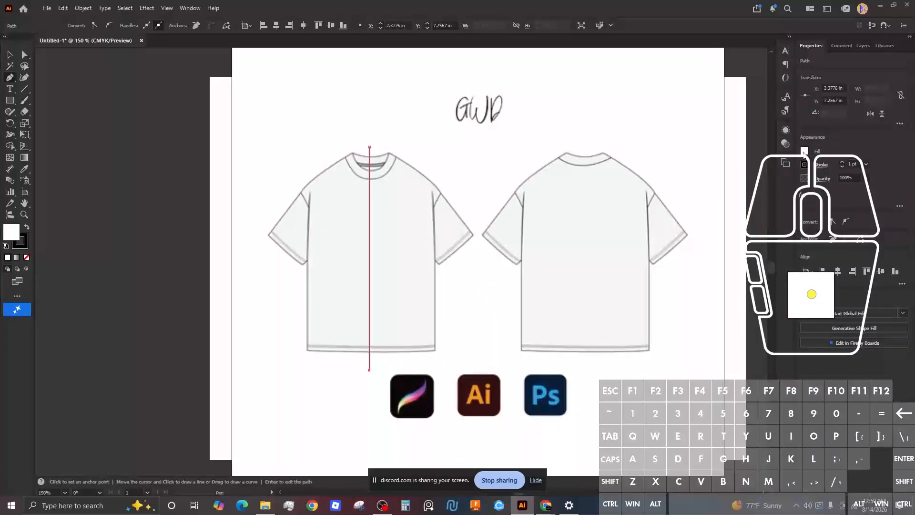
{"action": "left_click", "coordinate": [804, 151]}
{"action": "left_click", "coordinate": [701, 219]}
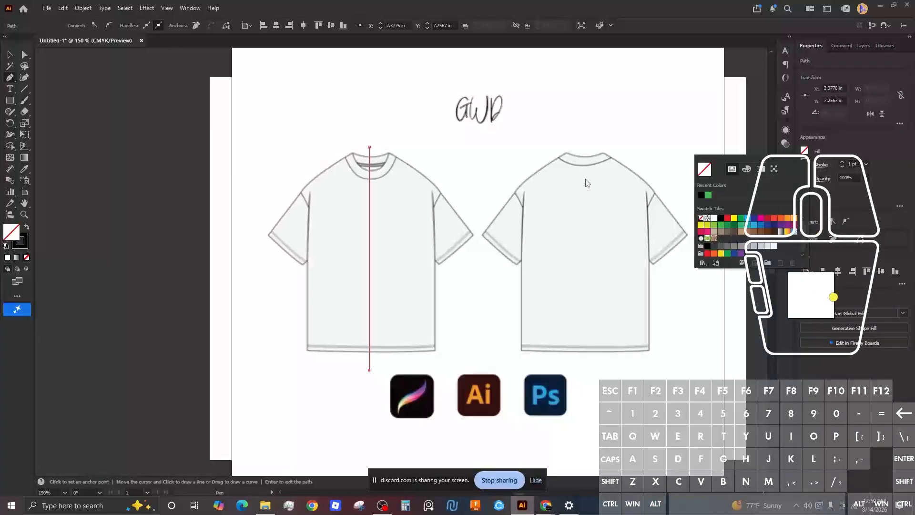
{"action": "left_click", "coordinate": [831, 204]}
{"action": "scroll", "coordinate": [371, 165], "scroll_direction": "down", "scroll_amount": 2}
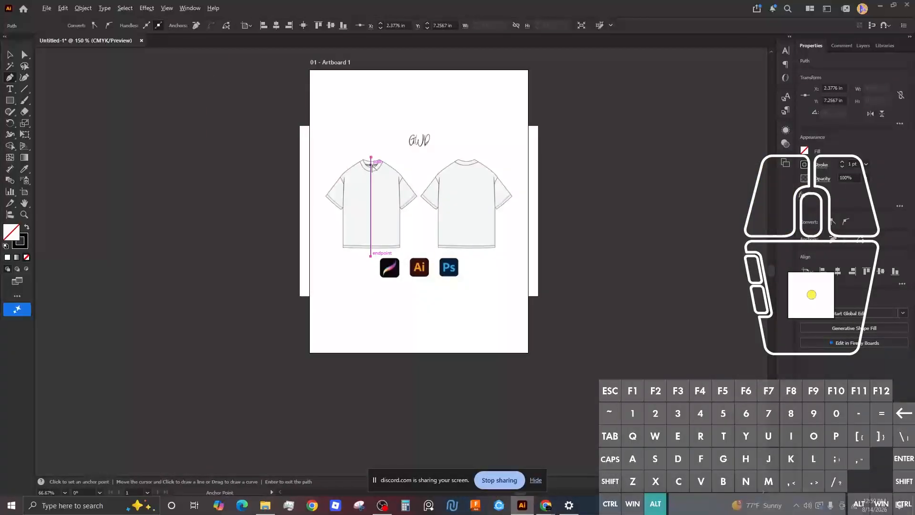
{"action": "scroll", "coordinate": [371, 165], "scroll_direction": "up", "scroll_amount": 4}
{"action": "scroll", "coordinate": [369, 167], "scroll_direction": "down", "scroll_amount": 2}
{"action": "scroll", "coordinate": [368, 168], "scroll_direction": "up", "scroll_amount": 1}
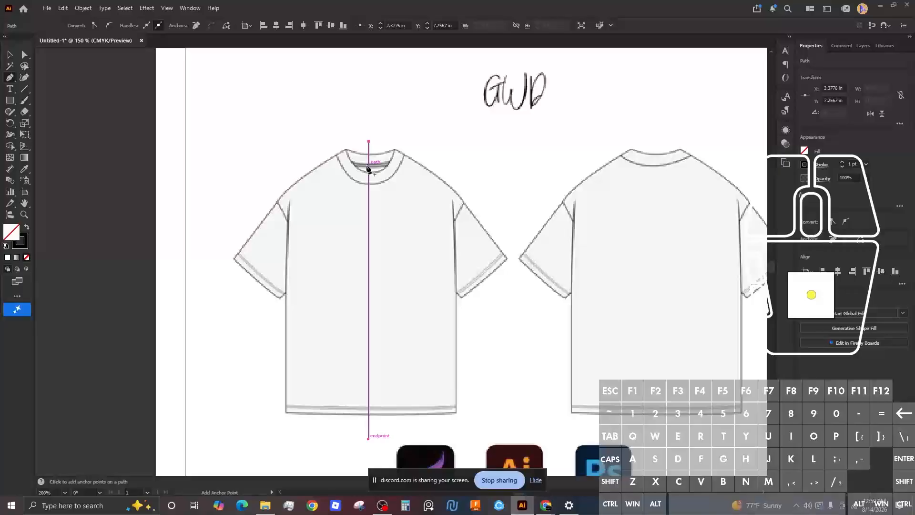
Step: Shift the centre line slightly right onto the collar's centre
{"action": "key", "text": "v"}
{"action": "scroll", "coordinate": [368, 165], "scroll_direction": "down", "scroll_amount": 1}
{"action": "scroll", "coordinate": [369, 159], "scroll_direction": "up", "scroll_amount": 3}
{"action": "scroll", "coordinate": [368, 161], "scroll_direction": "down", "scroll_amount": 1}
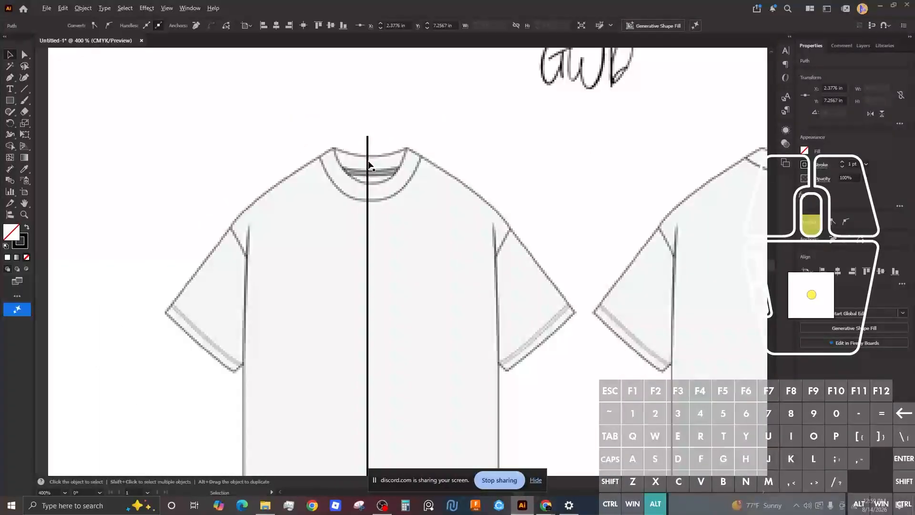
{"action": "scroll", "coordinate": [368, 162], "scroll_direction": "down", "scroll_amount": 2}
{"action": "left_click_drag", "start_coordinate": [368, 162], "coordinate": [371, 165]}
Step: Trace the horizontal hem from the centre line and the side edge up to the underarm
{"action": "left_click", "coordinate": [640, 117]}
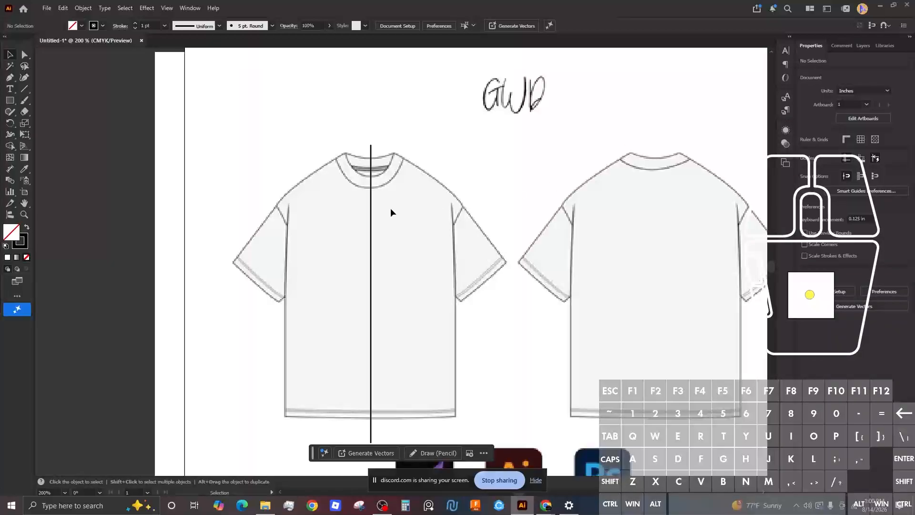
{"action": "scroll", "coordinate": [374, 180], "scroll_direction": "down", "scroll_amount": 2}
{"action": "scroll", "coordinate": [383, 133], "scroll_direction": "up", "scroll_amount": 4}
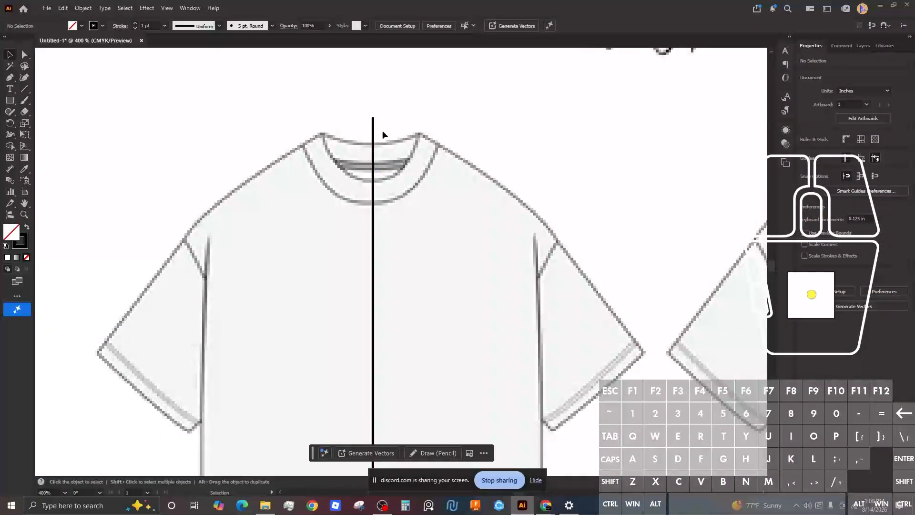
{"action": "key", "text": "p"}
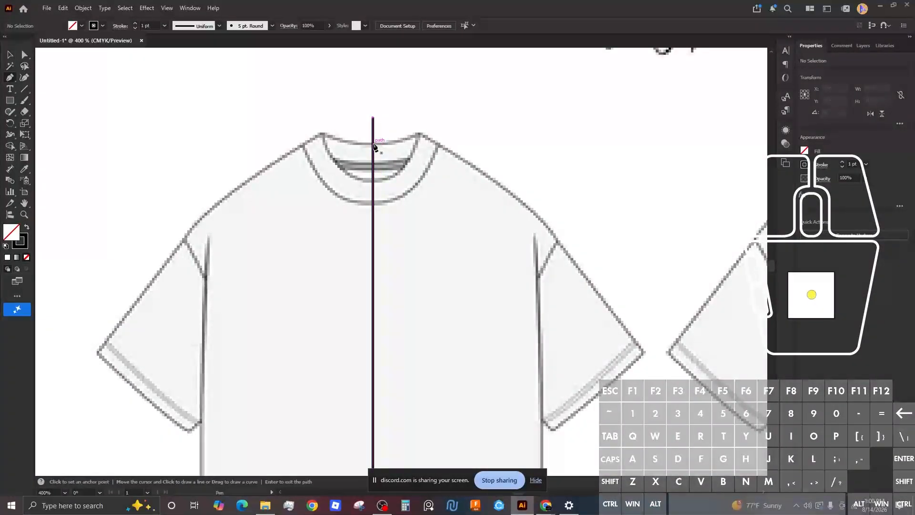
{"action": "scroll", "coordinate": [374, 149], "scroll_direction": "down", "scroll_amount": 2}
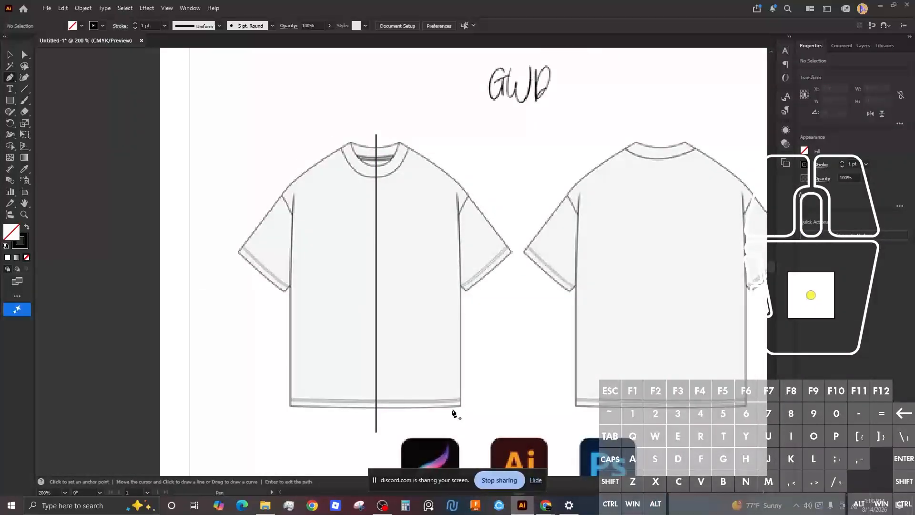
{"action": "left_click", "coordinate": [377, 409]}
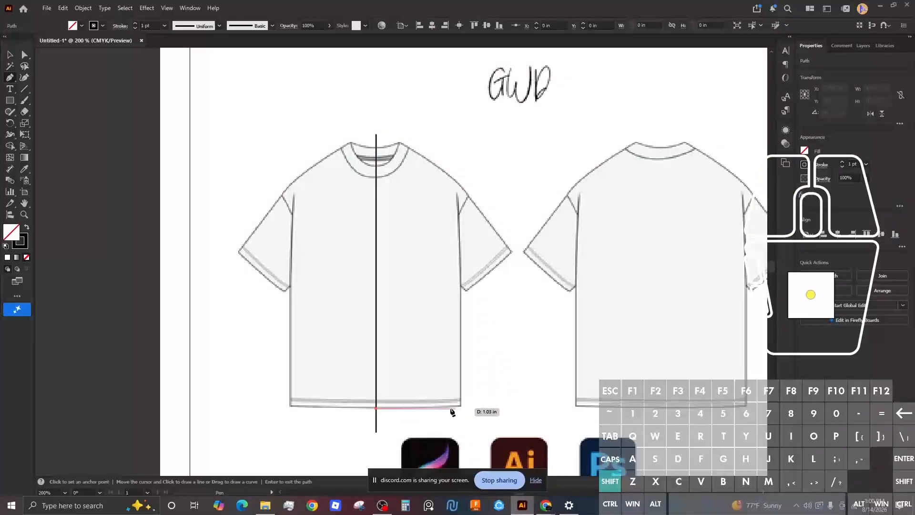
{"action": "key", "text": "shift"}
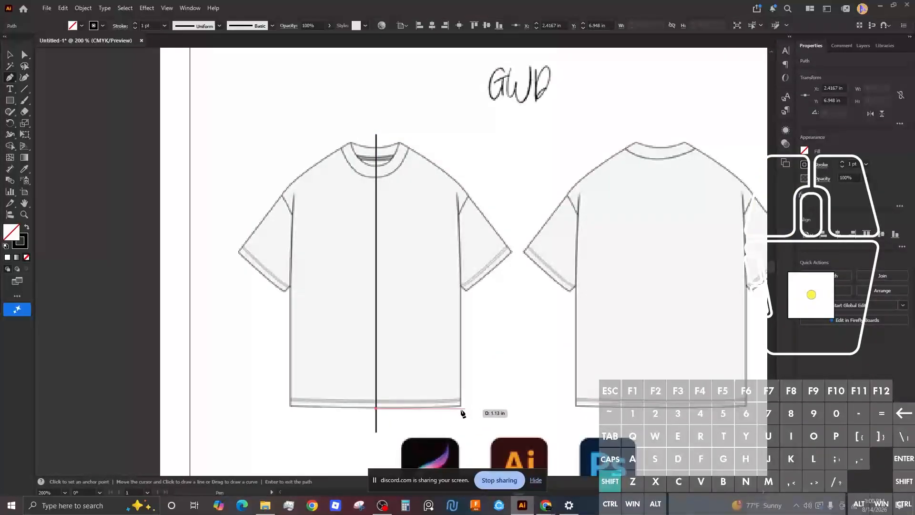
{"action": "left_click", "coordinate": [462, 408], "text": "shift"}
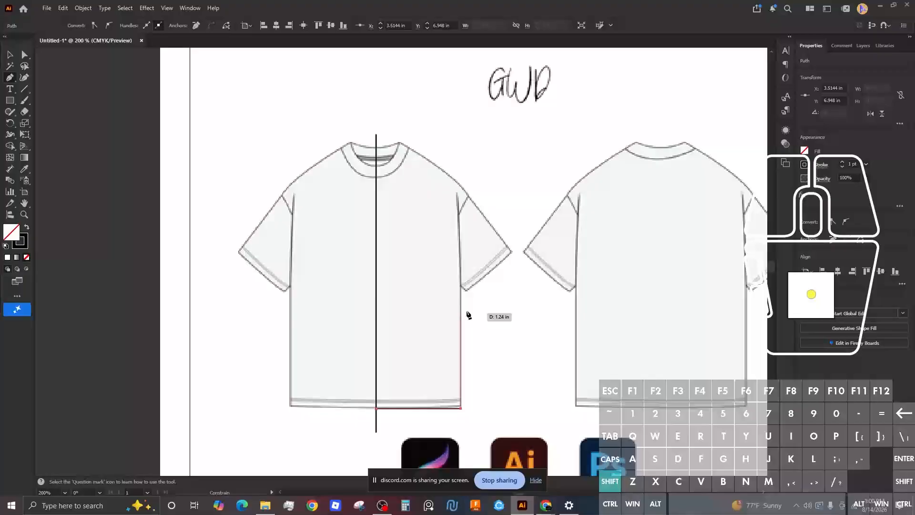
{"action": "left_click", "coordinate": [462, 289], "text": "shift"}
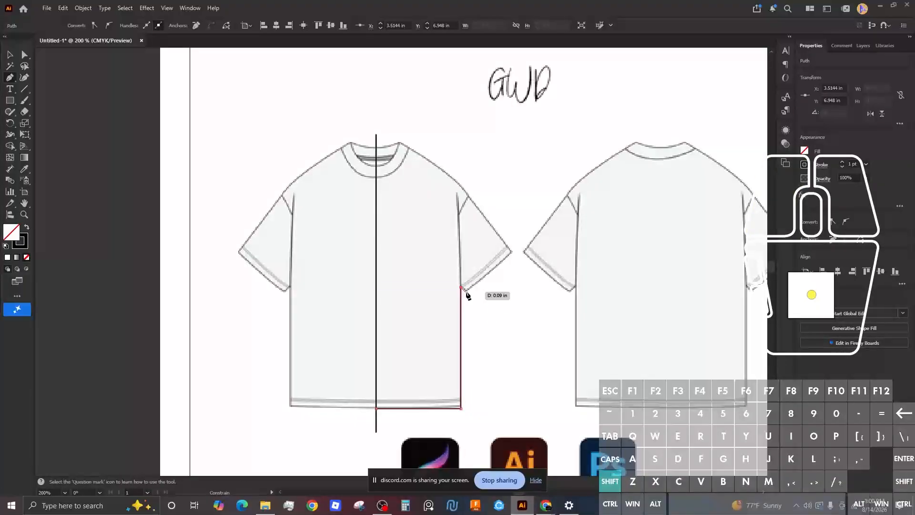
Step: Continue the outline around the sleeve hem, over the shoulder, to the neckline centre
{"action": "left_click", "coordinate": [466, 292], "text": "shift"}
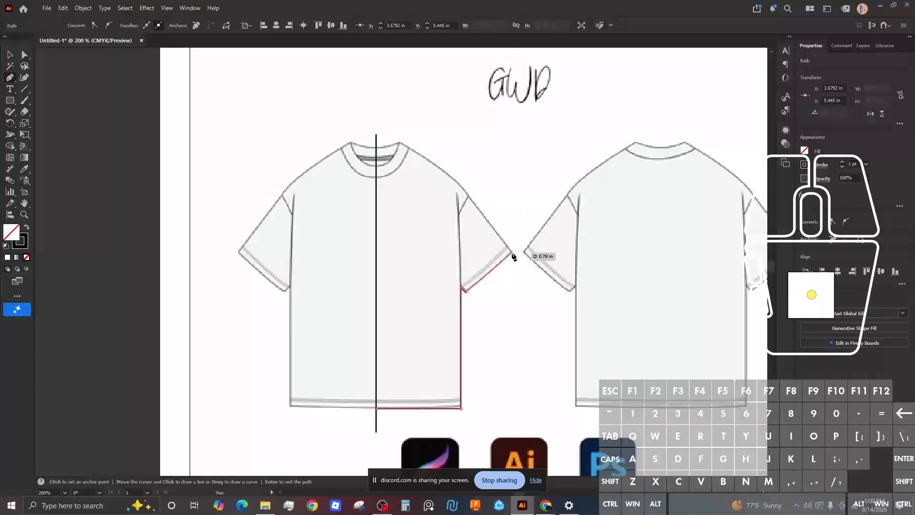
{"action": "left_click", "coordinate": [511, 252]}
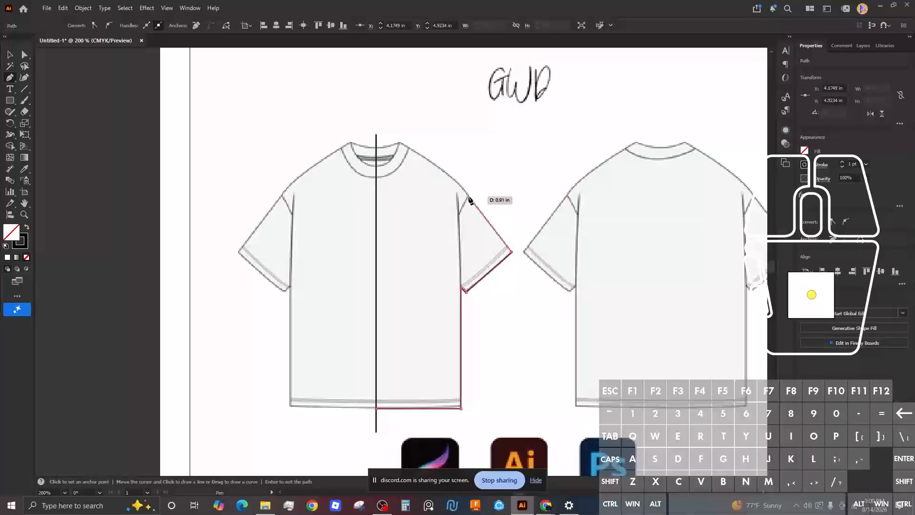
{"action": "left_click", "coordinate": [468, 196]}
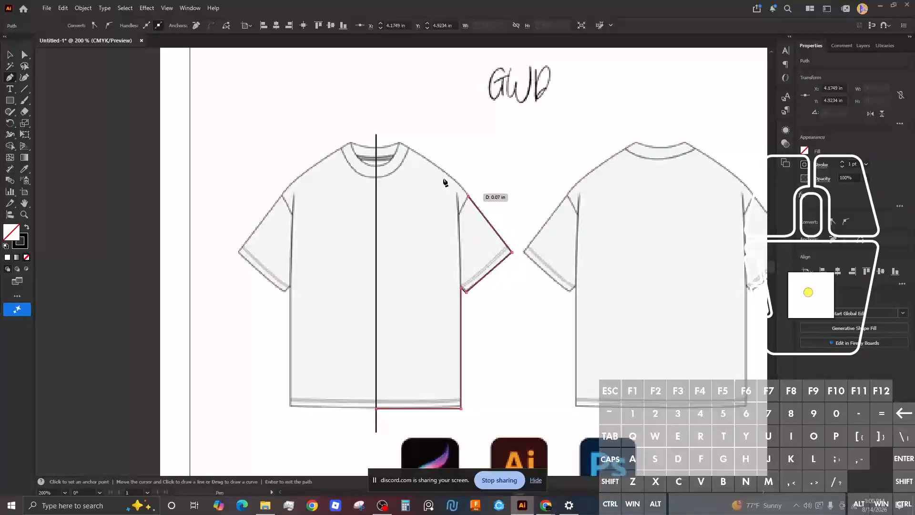
{"action": "left_click", "coordinate": [400, 143]}
{"action": "left_click", "coordinate": [377, 149]}
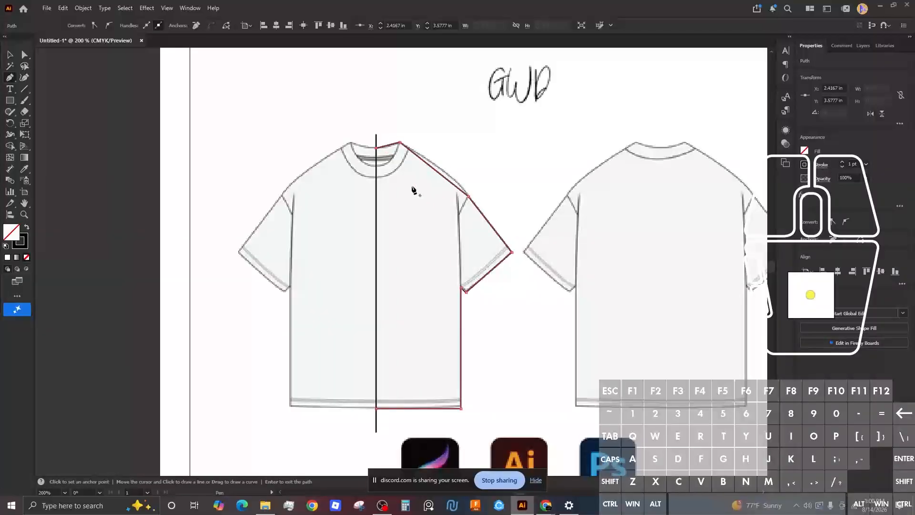
{"action": "scroll", "coordinate": [413, 190], "scroll_direction": "down", "scroll_amount": 1}
{"action": "scroll", "coordinate": [406, 168], "scroll_direction": "up", "scroll_amount": 4}
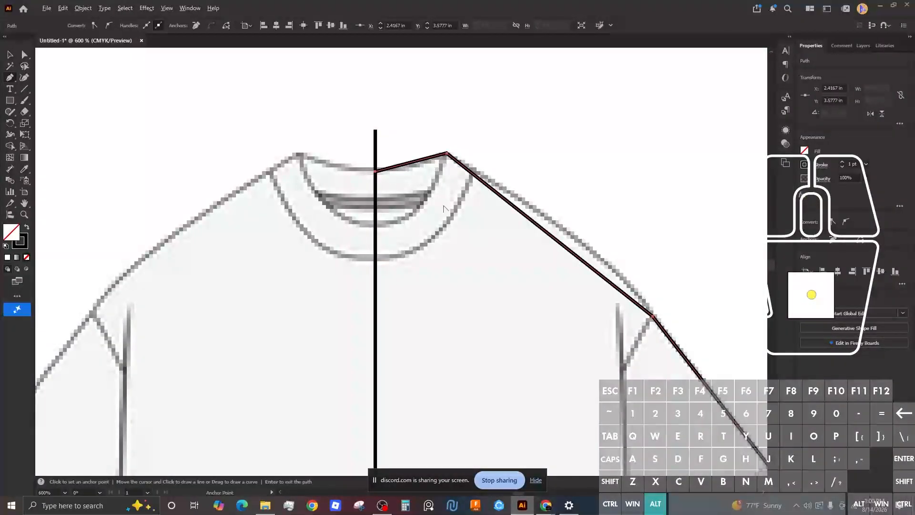
{"action": "left_click_drag", "start_coordinate": [497, 203], "coordinate": [352, 69]}
{"action": "scroll", "coordinate": [491, 229], "scroll_direction": "up", "scroll_amount": 3}
{"action": "scroll", "coordinate": [492, 230], "scroll_direction": "down", "scroll_amount": 4}
{"action": "left_click_drag", "start_coordinate": [505, 306], "coordinate": [526, 127]}
{"action": "left_click_drag", "start_coordinate": [482, 192], "coordinate": [521, 367]}
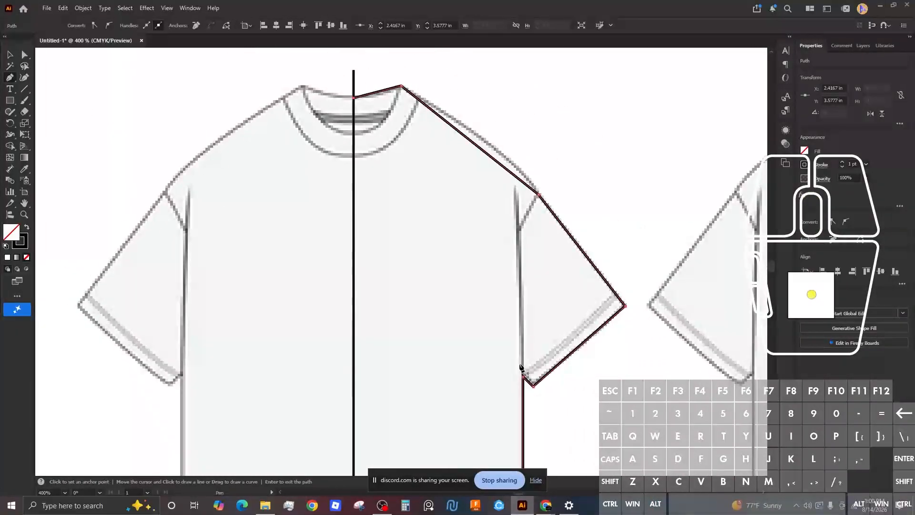
Step: Curve the neckline and bend the shoulder line with the Curvature tool
{"action": "left_click", "coordinate": [22, 79]}
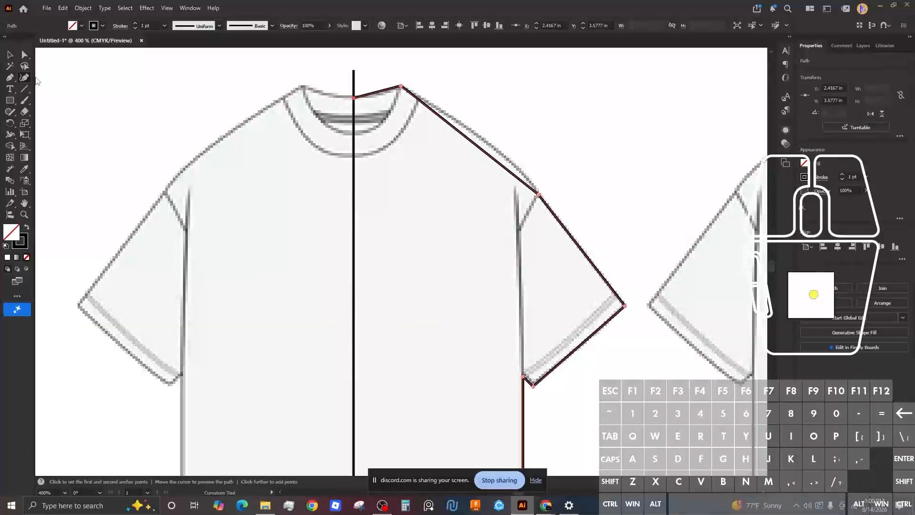
{"action": "left_click", "coordinate": [9, 77]}
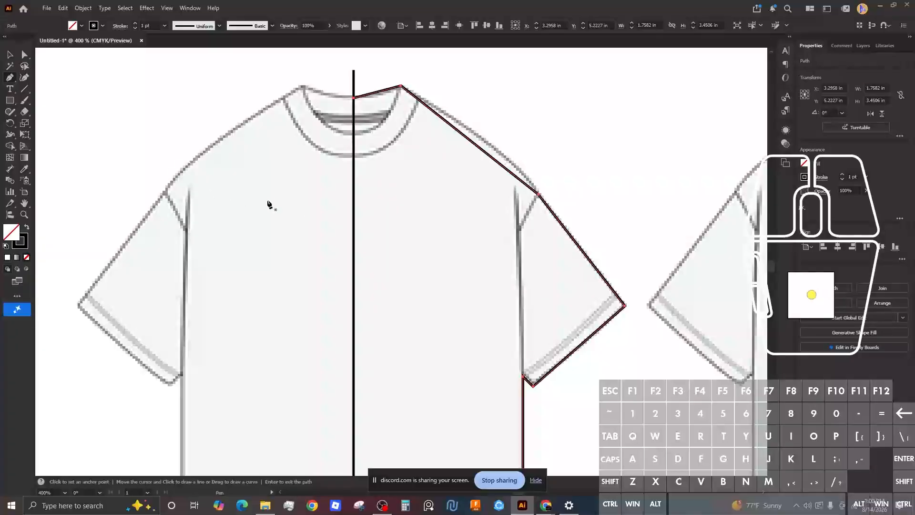
{"action": "key", "text": "shift"}
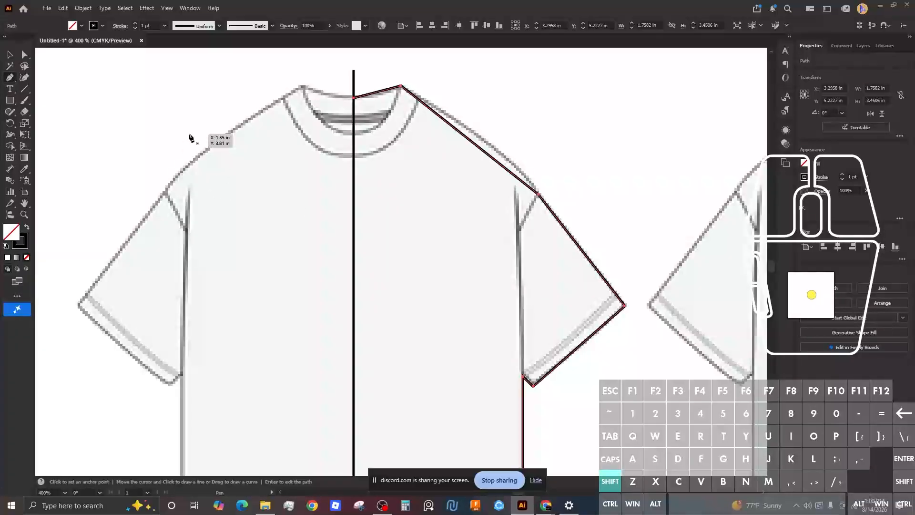
{"action": "key", "text": "shift+grave"}
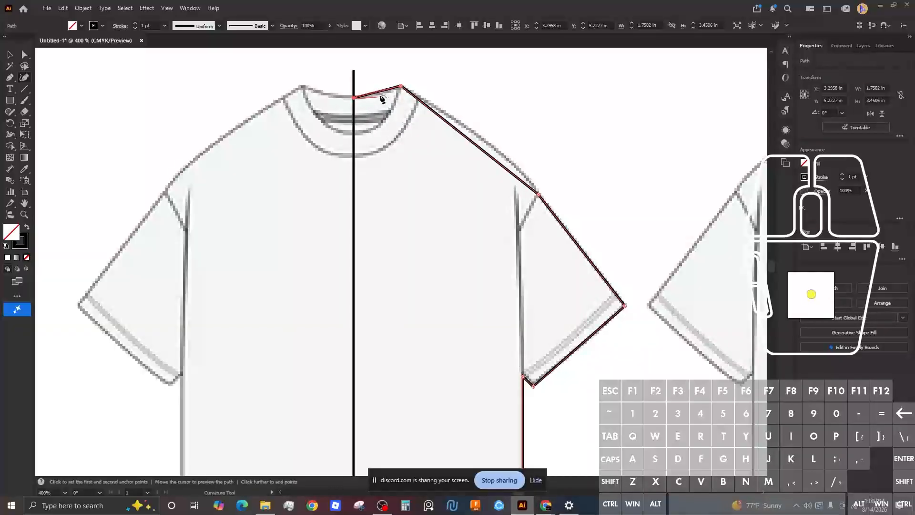
{"action": "mouse_move", "coordinate": [380, 116]}
{"action": "left_mouse_down"}
{"action": "mouse_move", "coordinate": [378, 88]}
{"action": "mouse_move", "coordinate": [394, 125]}
{"action": "left_mouse_up"}
{"action": "left_click", "coordinate": [397, 104]}
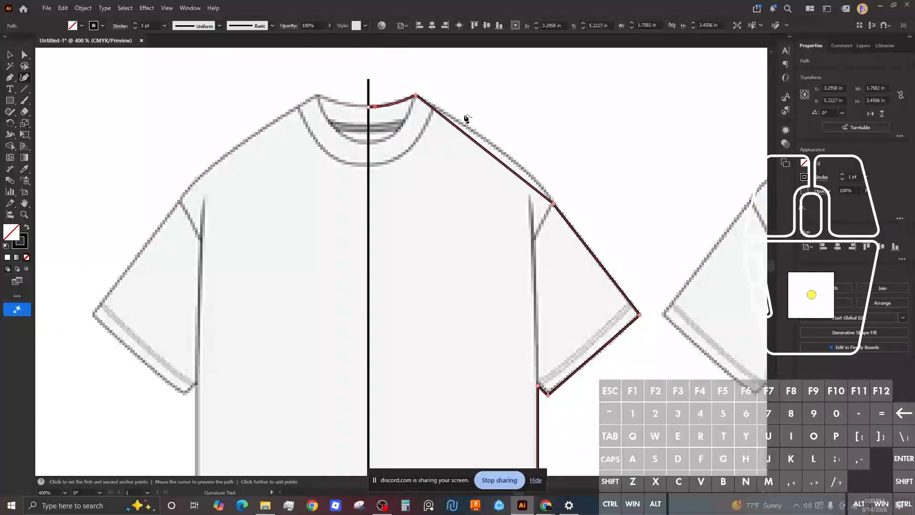
{"action": "left_click_drag", "start_coordinate": [447, 121], "coordinate": [479, 133]}
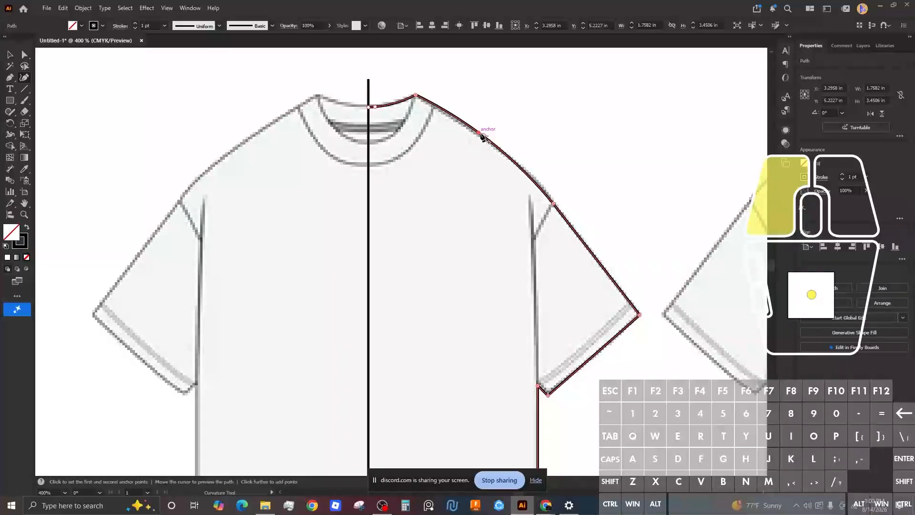
{"action": "left_click_drag", "start_coordinate": [545, 238], "coordinate": [520, 69]}
{"action": "scroll", "coordinate": [500, 146], "scroll_direction": "down", "scroll_amount": 1}
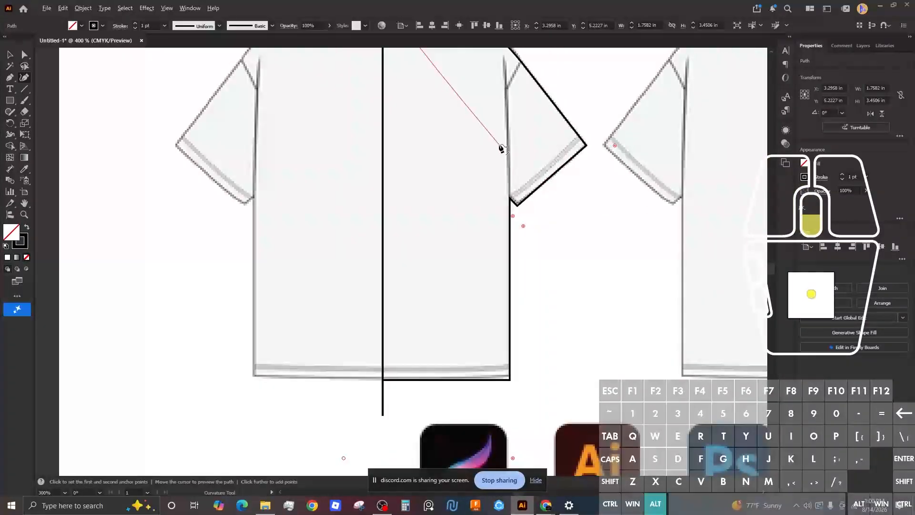
{"action": "scroll", "coordinate": [500, 147], "scroll_direction": "down", "scroll_amount": 1}
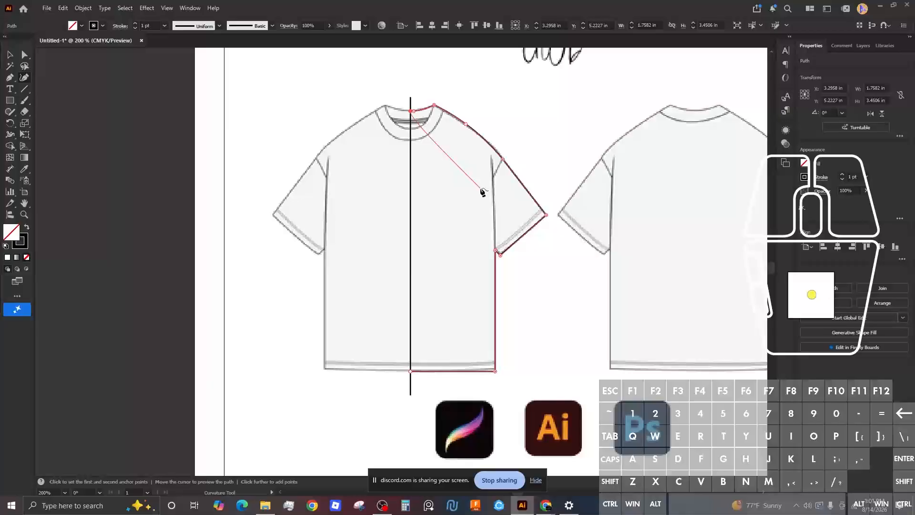
Step: Delete the centre line's segment, then undo the deletion
{"action": "key", "text": "a"}
{"action": "left_click", "coordinate": [410, 164]}
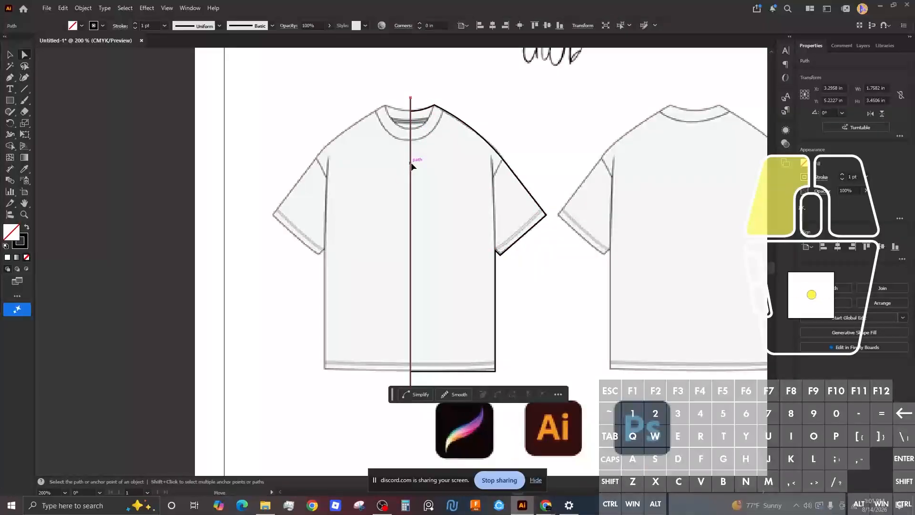
{"action": "key", "text": "BackSpace"}
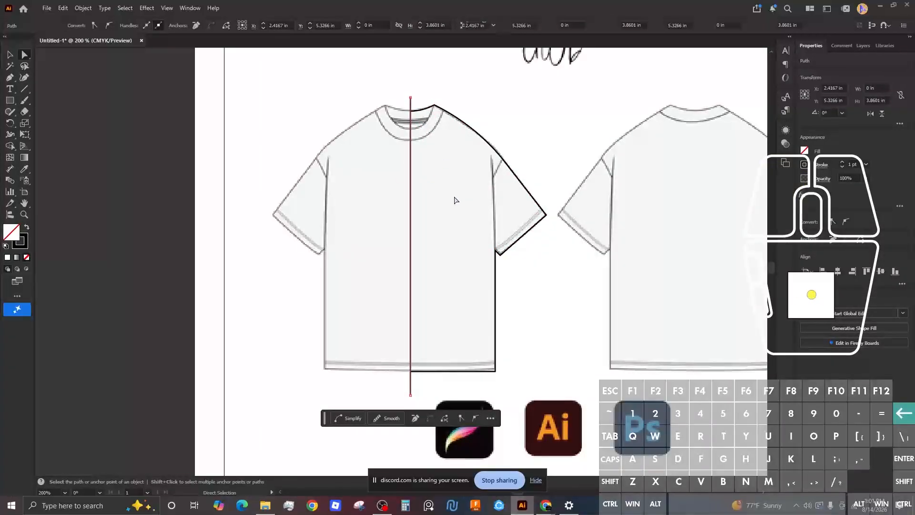
{"action": "scroll", "coordinate": [460, 200], "scroll_direction": "up", "scroll_amount": 1}
{"action": "scroll", "coordinate": [478, 201], "scroll_direction": "down", "scroll_amount": 2}
{"action": "key", "text": "ctrl+z"}
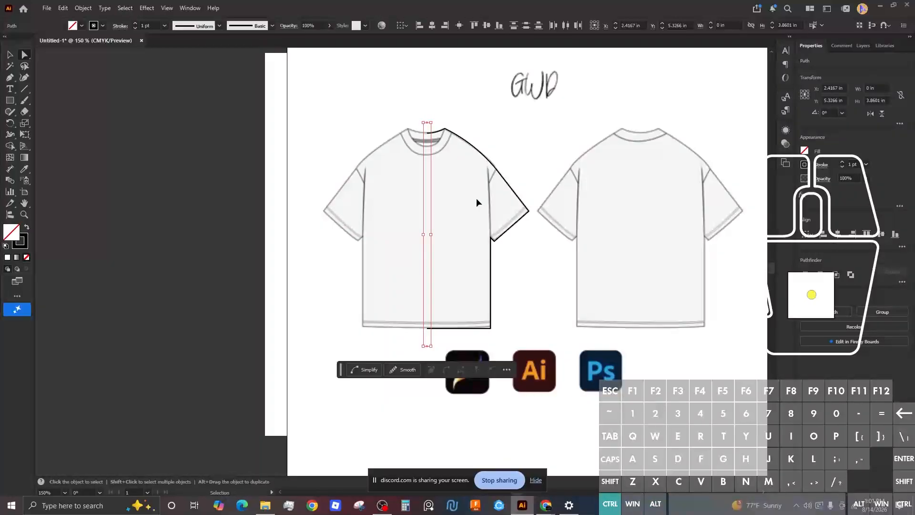
Step: Lock and hide the centre line path inside Layer 2
{"action": "left_click", "coordinate": [860, 46]}
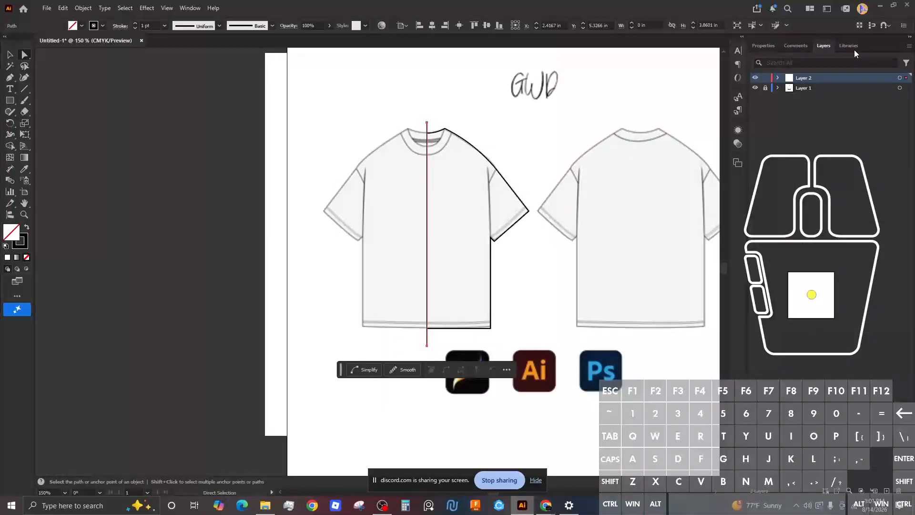
{"action": "left_click", "coordinate": [779, 77]}
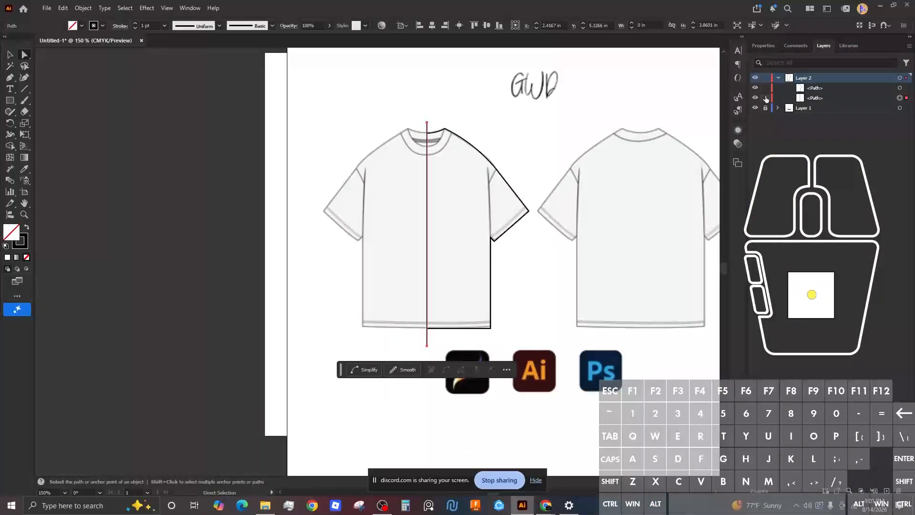
{"action": "left_click", "coordinate": [765, 98]}
{"action": "left_click", "coordinate": [756, 98]}
{"action": "scroll", "coordinate": [450, 120], "scroll_direction": "down", "scroll_amount": 2}
{"action": "scroll", "coordinate": [451, 124], "scroll_direction": "up", "scroll_amount": 3}
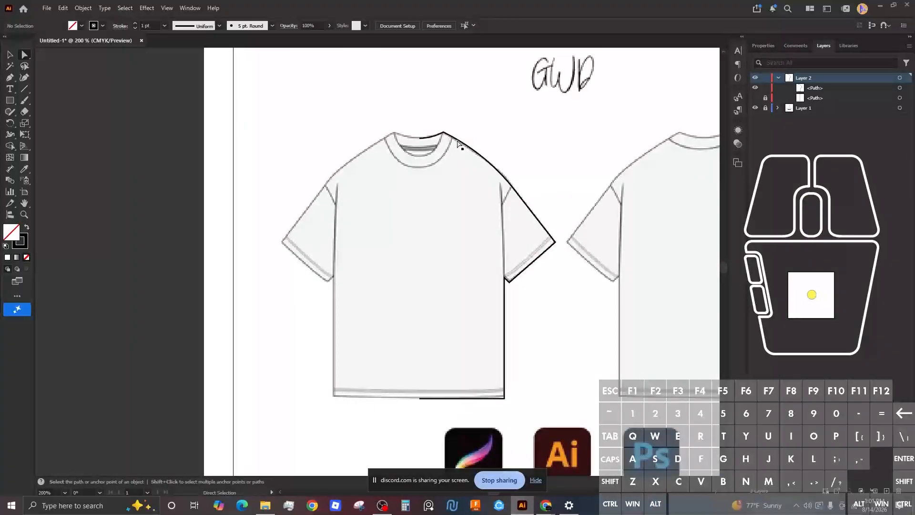
Step: Select the traced right-half outline and paste a duplicate of it
{"action": "left_click", "coordinate": [457, 144]}
{"action": "key", "text": "v"}
{"action": "left_click", "coordinate": [471, 145]}
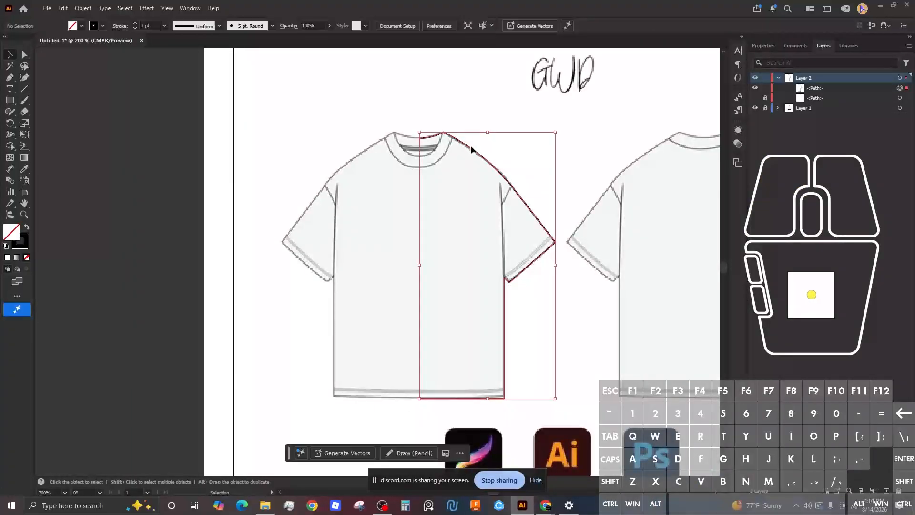
{"action": "left_click", "coordinate": [456, 140]}
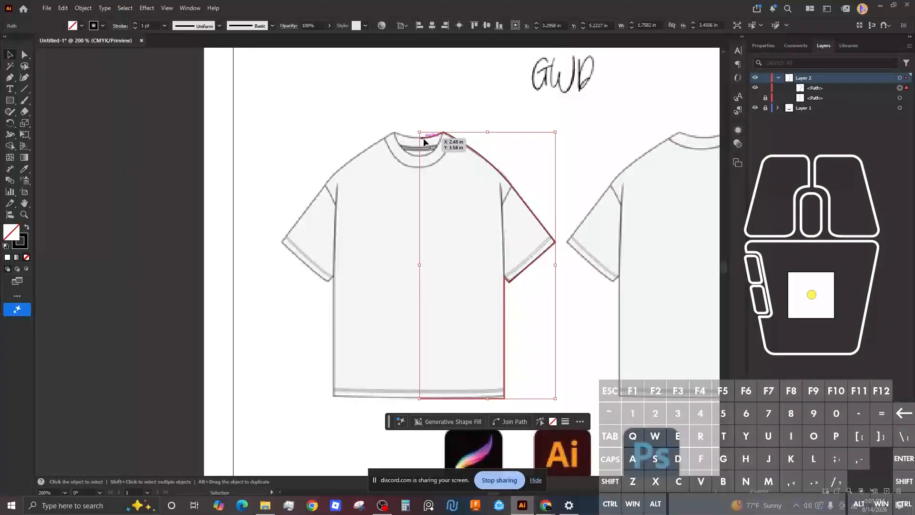
{"action": "key", "text": "ctrl"}
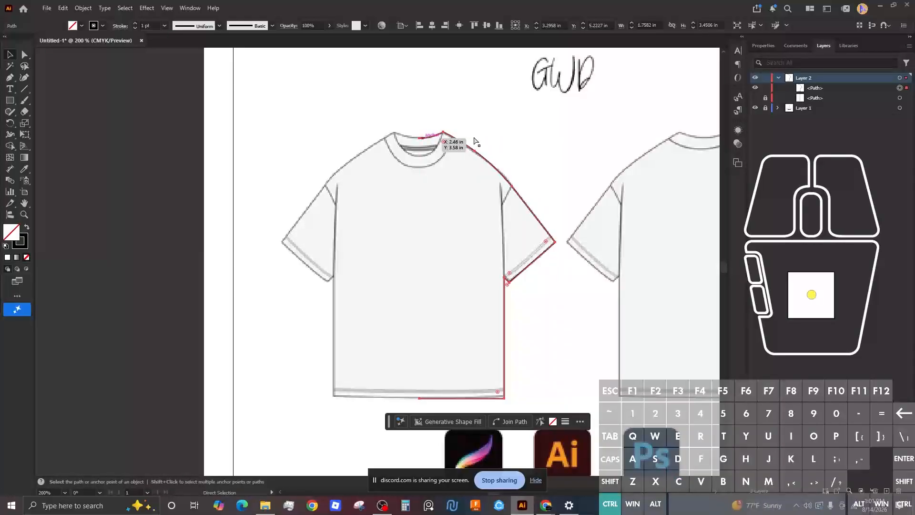
{"action": "key", "text": "ctrl+v"}
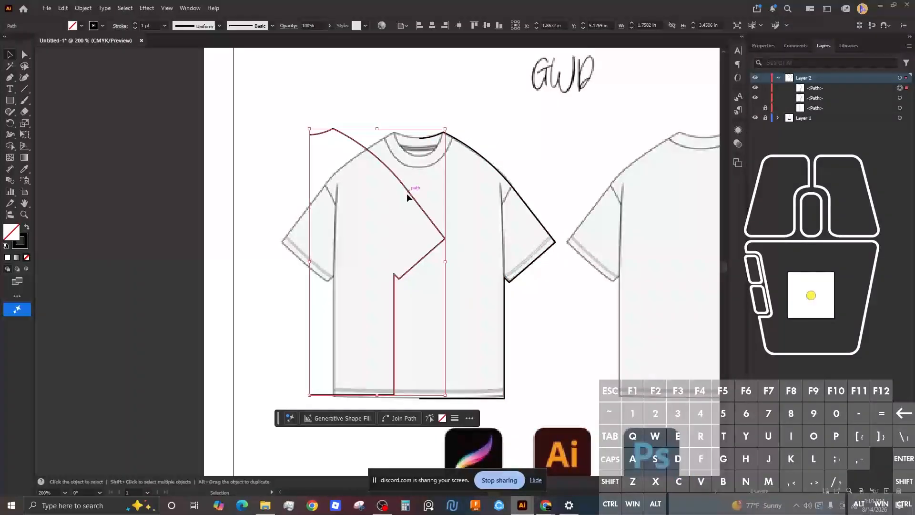
Step: Reflect the pasted outline copy across the vertical axis
{"action": "right_click", "coordinate": [409, 193]}
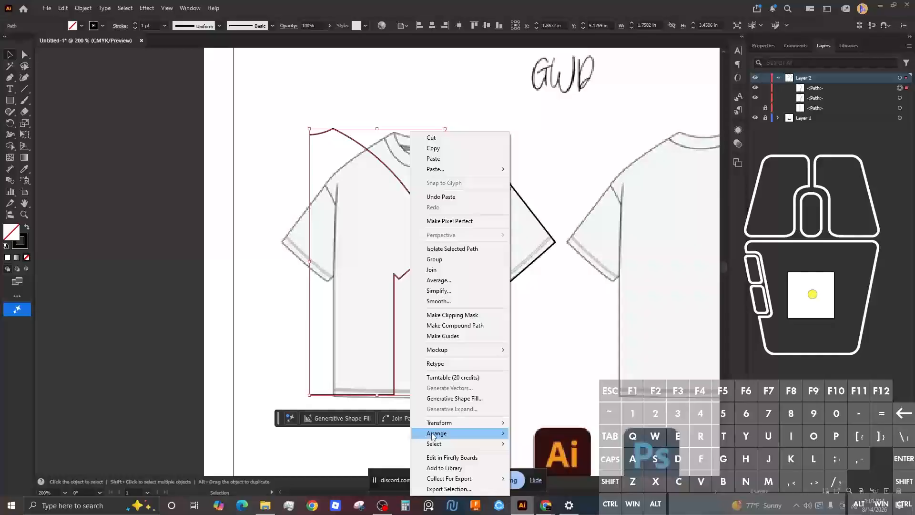
{"action": "mouse_move", "coordinate": [435, 425]}
{"action": "left_click", "coordinate": [534, 457]}
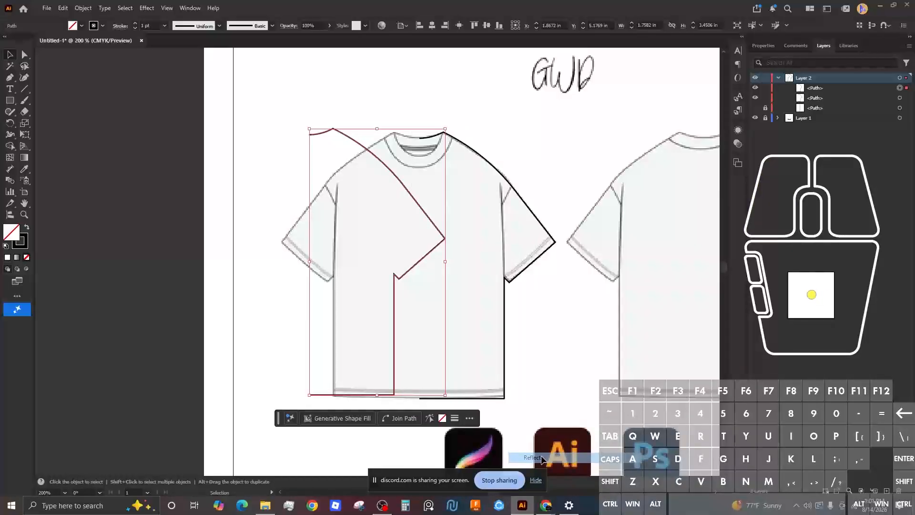
{"action": "left_click", "coordinate": [448, 311]}
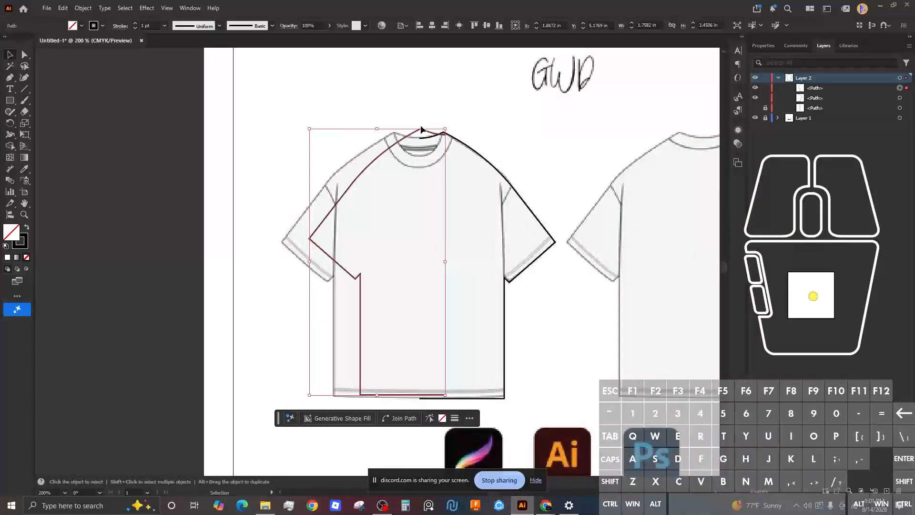
{"action": "scroll", "coordinate": [422, 135], "scroll_direction": "down", "scroll_amount": 3}
{"action": "scroll", "coordinate": [419, 136], "scroll_direction": "up", "scroll_amount": 5}
Step: Move the mirrored half onto the shirt's left side and align it with the outline
{"action": "left_click_drag", "start_coordinate": [419, 138], "coordinate": [367, 141]}
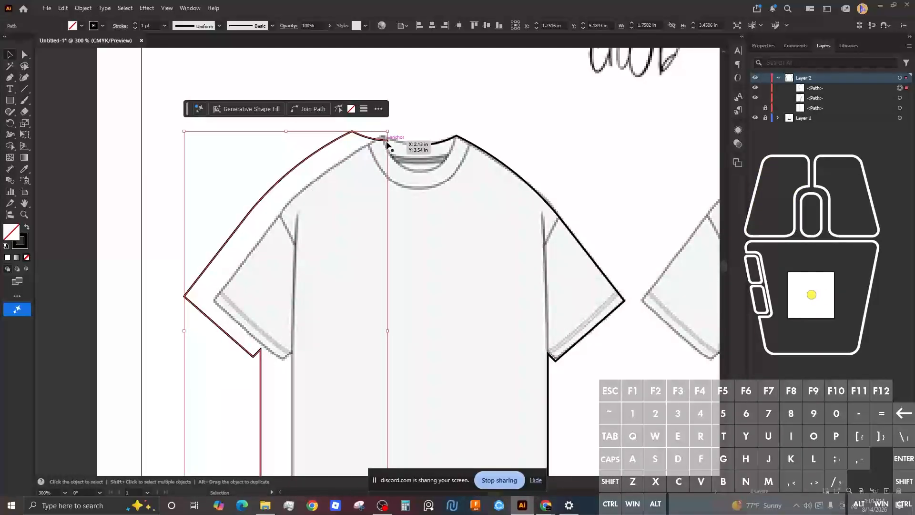
{"action": "key", "text": "ctrl"}
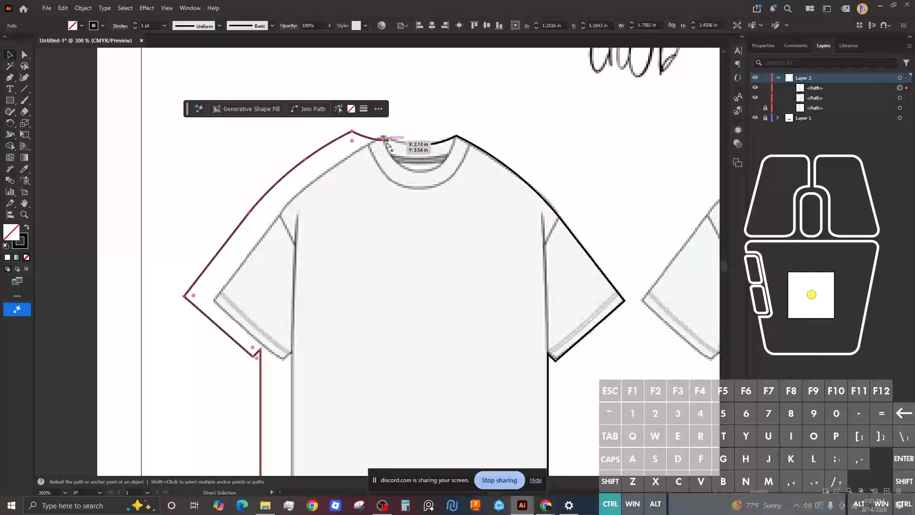
{"action": "scroll", "coordinate": [389, 143], "scroll_direction": "down", "scroll_amount": 1}
{"action": "scroll", "coordinate": [378, 143], "scroll_direction": "down", "scroll_amount": 2}
{"action": "scroll", "coordinate": [378, 143], "scroll_direction": "up", "scroll_amount": 3}
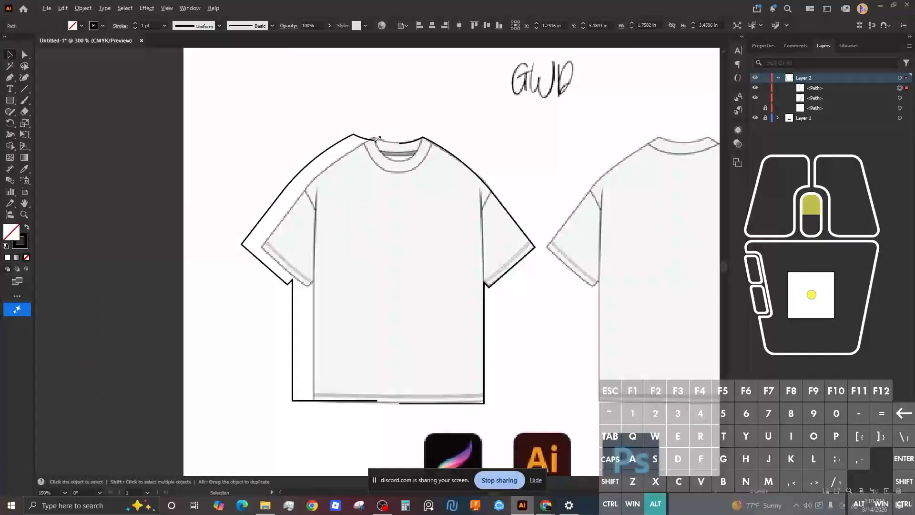
{"action": "scroll", "coordinate": [378, 143], "scroll_direction": "up", "scroll_amount": 3}
{"action": "scroll", "coordinate": [379, 147], "scroll_direction": "down", "scroll_amount": 4}
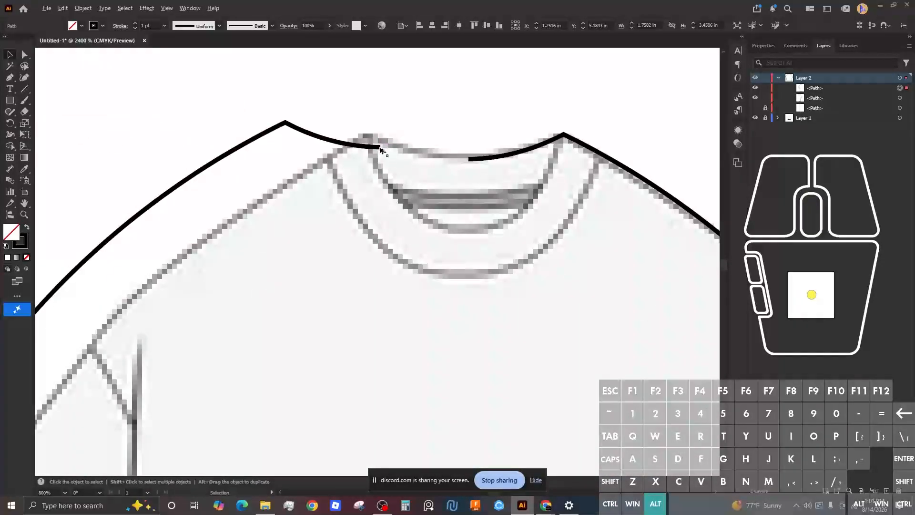
{"action": "left_click_drag", "start_coordinate": [380, 150], "coordinate": [413, 155]}
{"action": "scroll", "coordinate": [413, 158], "scroll_direction": "down", "scroll_amount": 5}
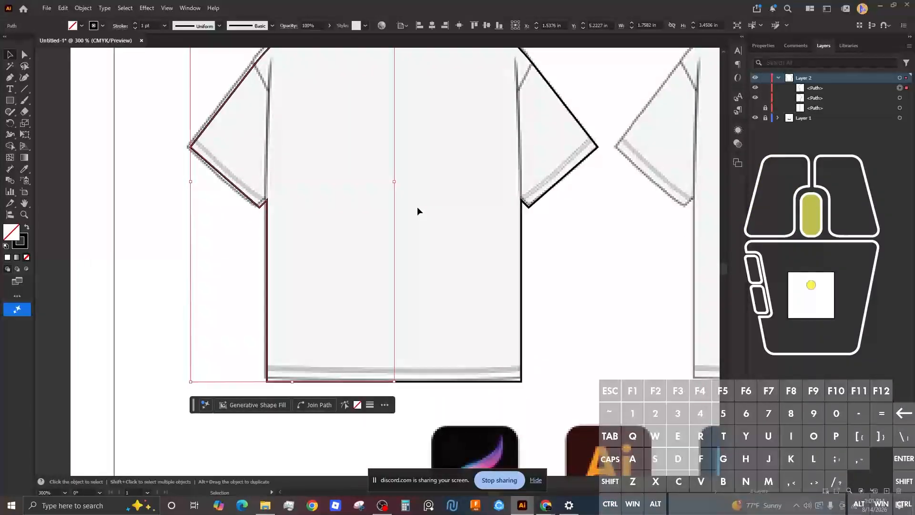
Step: Join the two outline halves along the bottom hem with the Join tool
{"action": "left_click", "coordinate": [411, 397]}
{"action": "scroll", "coordinate": [401, 391], "scroll_direction": "down", "scroll_amount": 3}
{"action": "scroll", "coordinate": [398, 350], "scroll_direction": "up", "scroll_amount": 5}
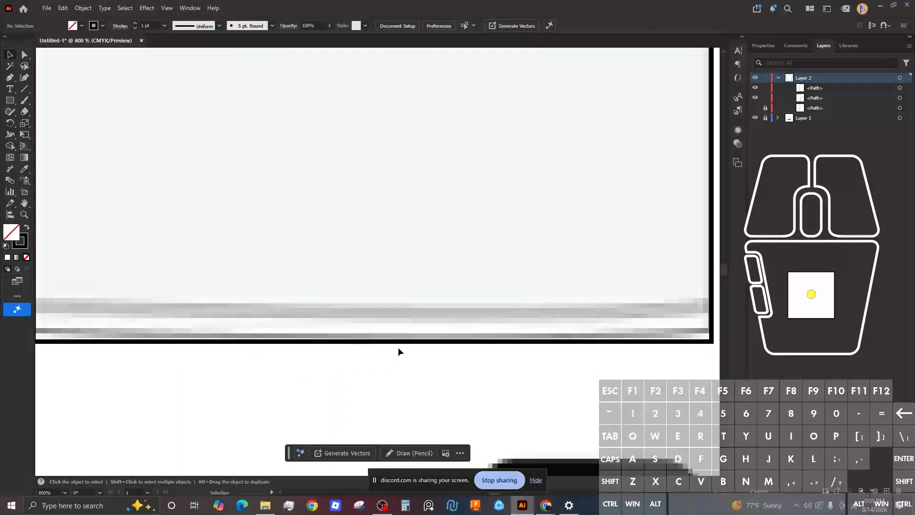
{"action": "scroll", "coordinate": [371, 355], "scroll_direction": "down", "scroll_amount": 6}
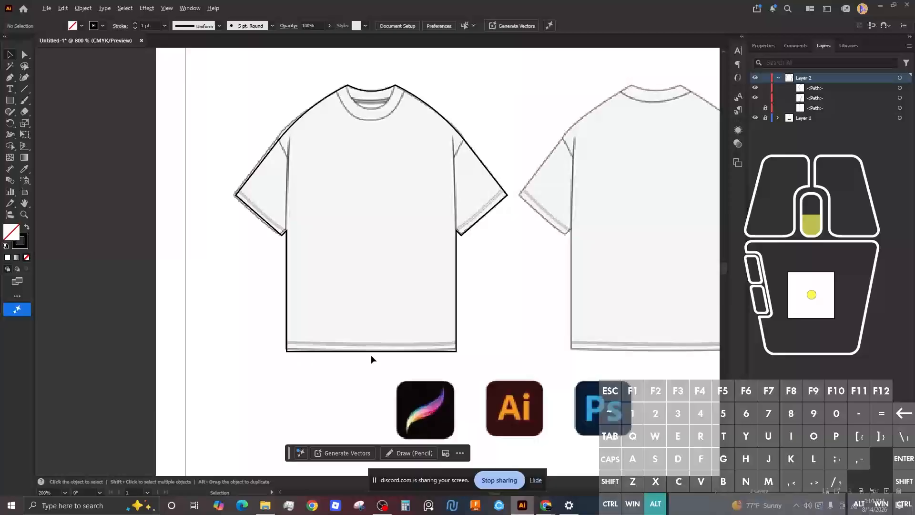
{"action": "scroll", "coordinate": [365, 161], "scroll_direction": "up", "scroll_amount": 3}
{"action": "scroll", "coordinate": [402, 345], "scroll_direction": "down", "scroll_amount": 4}
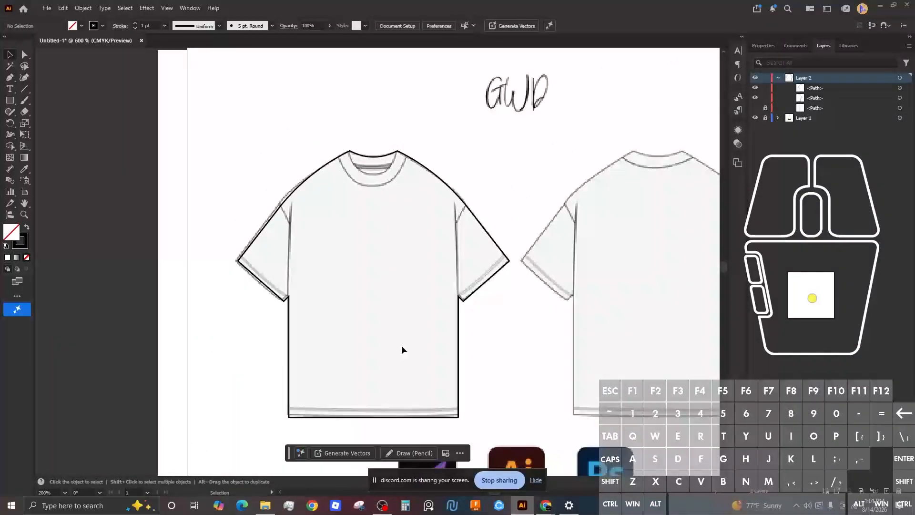
{"action": "scroll", "coordinate": [397, 115], "scroll_direction": "down", "scroll_amount": 5}
{"action": "scroll", "coordinate": [387, 139], "scroll_direction": "down", "scroll_amount": 4}
{"action": "scroll", "coordinate": [387, 139], "scroll_direction": "up", "scroll_amount": 6}
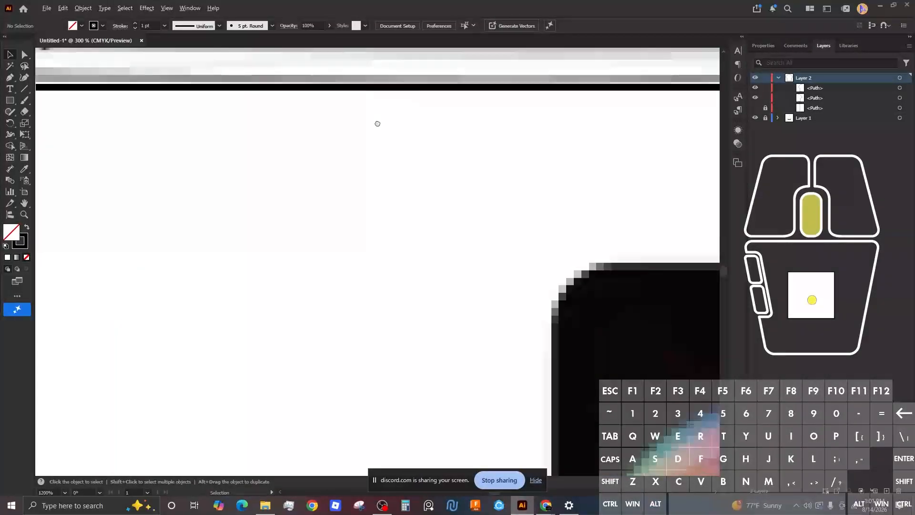
{"action": "scroll", "coordinate": [397, 122], "scroll_direction": "down", "scroll_amount": 3}
{"action": "scroll", "coordinate": [398, 123], "scroll_direction": "down", "scroll_amount": 1}
{"action": "left_click", "coordinate": [374, 208]}
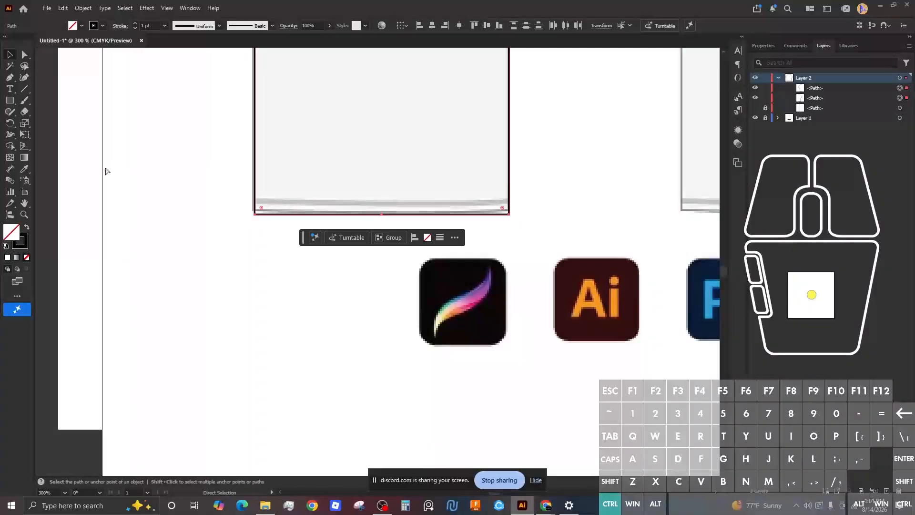
{"action": "left_click", "coordinate": [12, 116]}
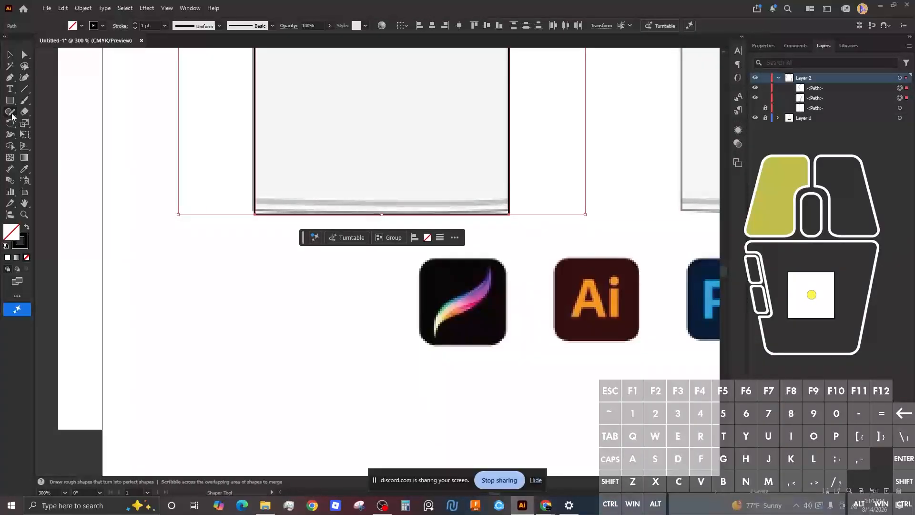
{"action": "left_click", "coordinate": [47, 157]}
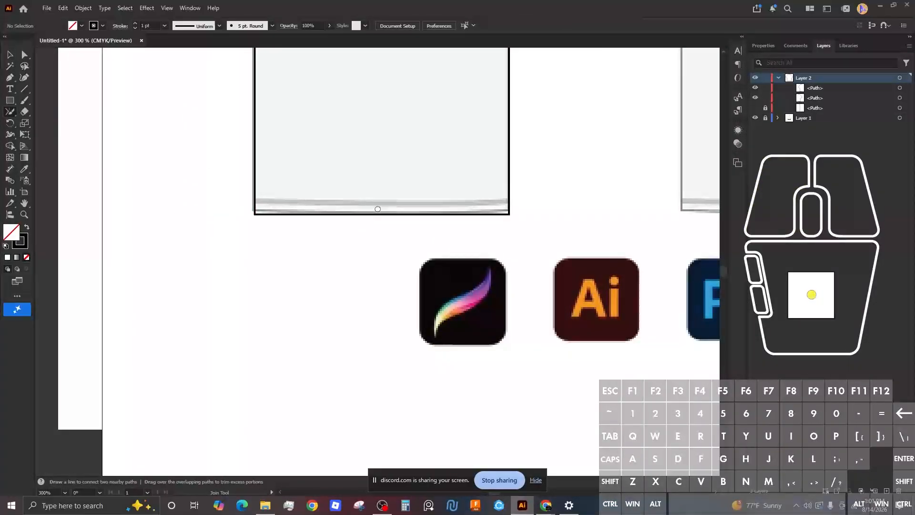
{"action": "left_click_drag", "start_coordinate": [377, 209], "coordinate": [405, 288]}
{"action": "key", "text": "ctrl+a"}
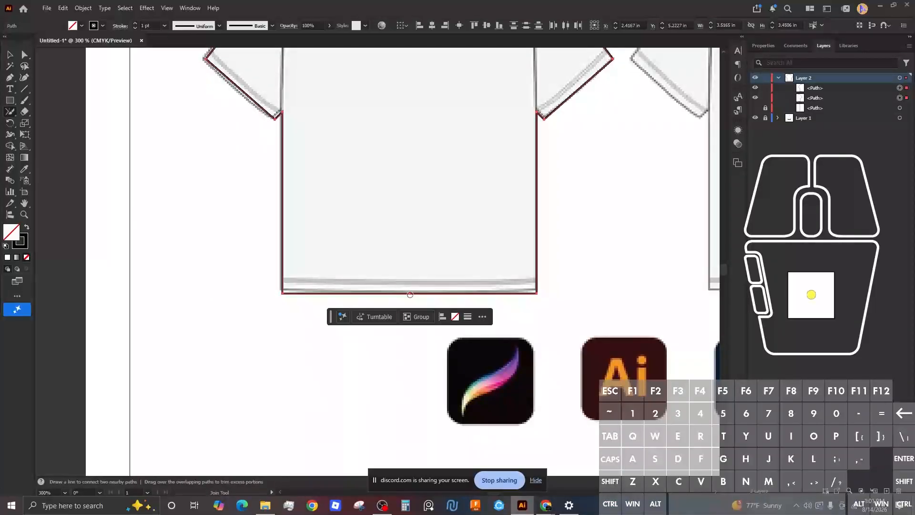
{"action": "scroll", "coordinate": [410, 294], "scroll_direction": "down", "scroll_amount": 1}
{"action": "scroll", "coordinate": [410, 295], "scroll_direction": "up", "scroll_amount": 5}
{"action": "mouse_move", "coordinate": [405, 287]}
{"action": "left_mouse_down"}
{"action": "mouse_move", "coordinate": [420, 280]}
{"action": "mouse_move", "coordinate": [405, 287]}
{"action": "left_mouse_up"}
Step: Inspect the joined hem path with Direct Selection, then zoom out to show both T-shirt drawings
{"action": "key", "text": "a"}
{"action": "left_click", "coordinate": [432, 281]}
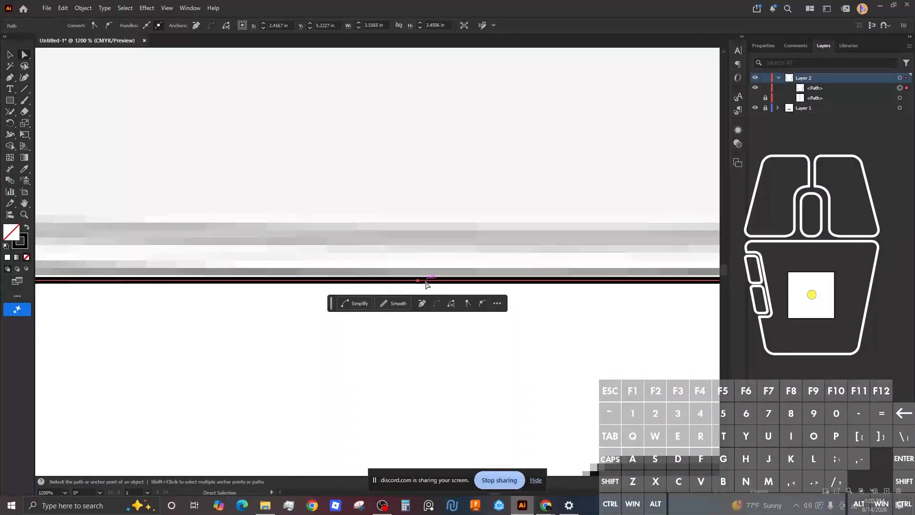
{"action": "key", "text": "ctrl+1"}
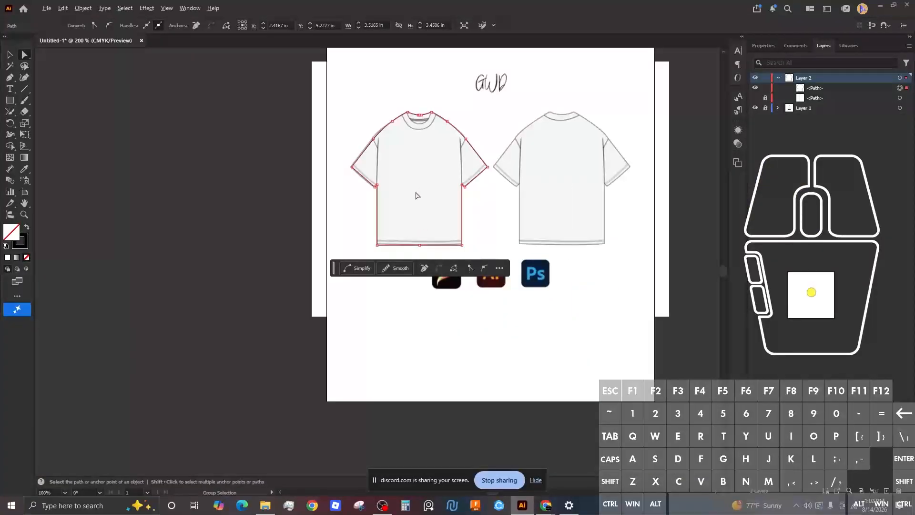
{"action": "scroll", "coordinate": [429, 179], "scroll_direction": "down", "scroll_amount": 1}
{"action": "scroll", "coordinate": [431, 179], "scroll_direction": "up", "scroll_amount": 9}
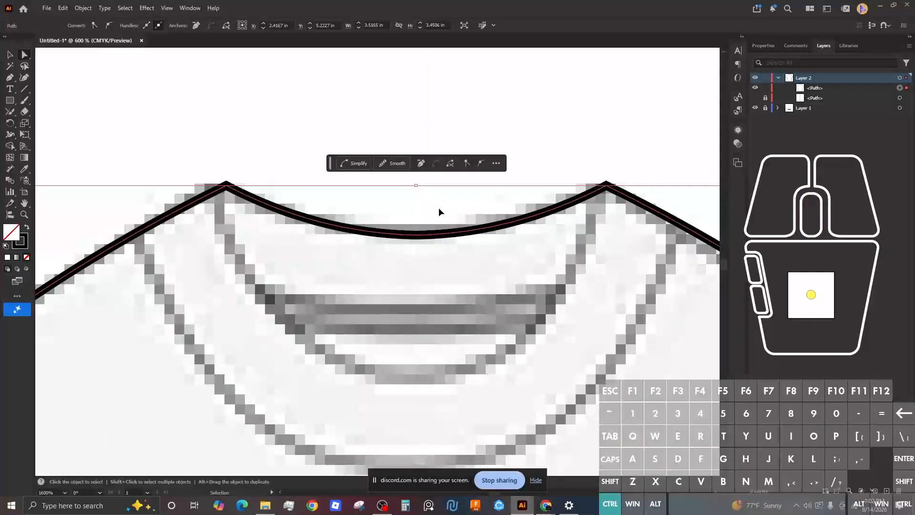
Step: Close the neckline gap with the Join tool so the outline is continuous
{"action": "left_click", "coordinate": [10, 111]}
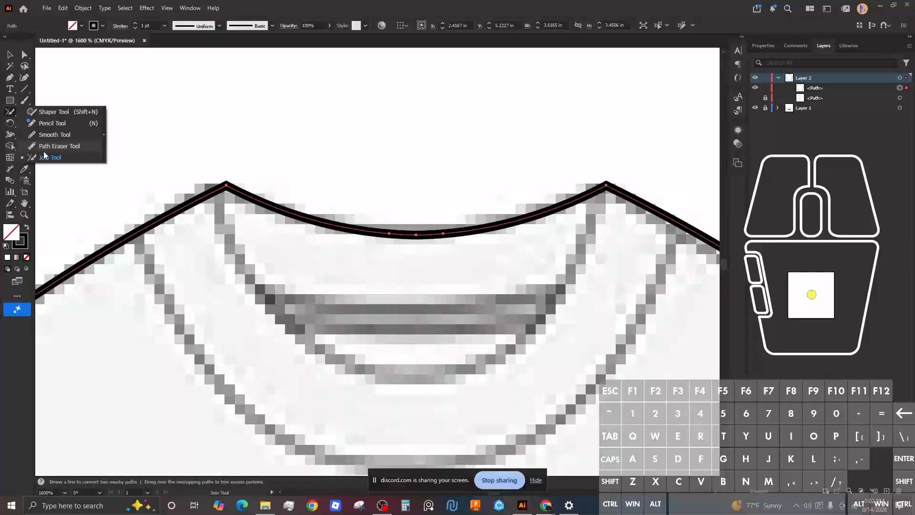
{"action": "left_click", "coordinate": [428, 237]}
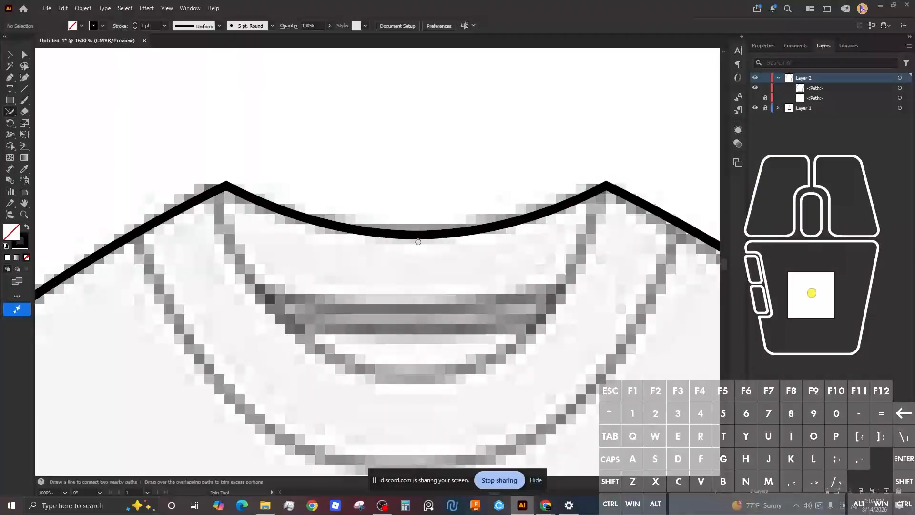
{"action": "left_click", "coordinate": [419, 236], "text": "ctrl"}
{"action": "scroll", "coordinate": [417, 236], "scroll_direction": "down", "scroll_amount": 2}
{"action": "scroll", "coordinate": [417, 237], "scroll_direction": "up", "scroll_amount": 6}
{"action": "scroll", "coordinate": [417, 239], "scroll_direction": "down", "scroll_amount": 6}
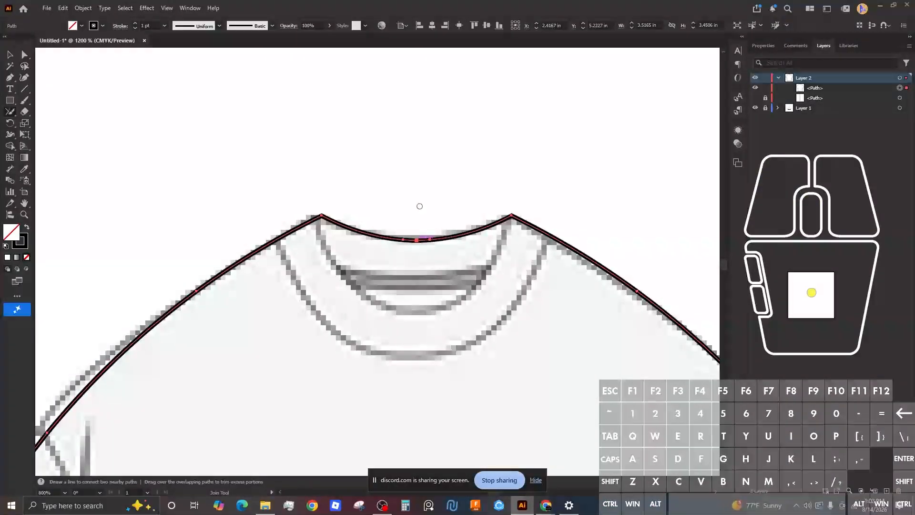
Step: Try reshaping the neckline curve, undo it, and check the neckline path
{"action": "key", "text": "a"}
{"action": "left_click", "coordinate": [433, 223]}
{"action": "left_click_drag", "start_coordinate": [445, 238], "coordinate": [455, 291]}
{"action": "key", "text": "ctrl+z"}
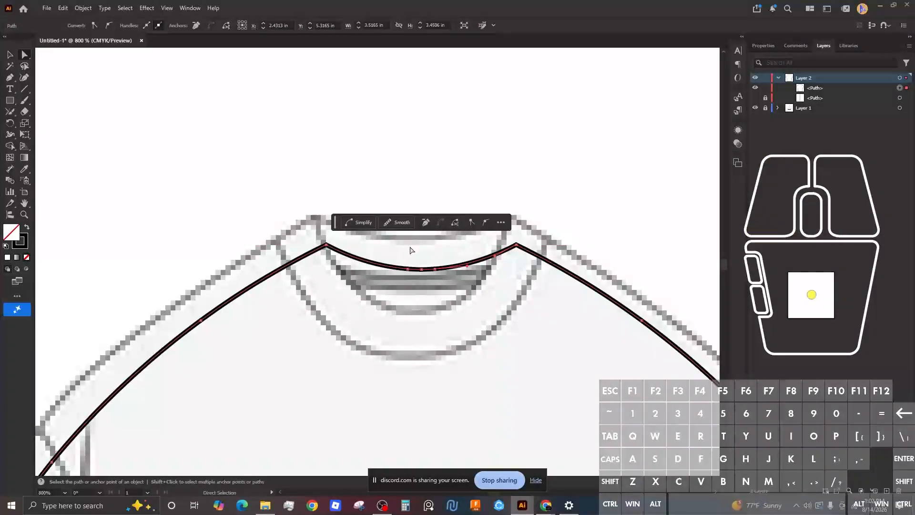
{"action": "left_click", "coordinate": [410, 251]}
{"action": "left_click", "coordinate": [396, 255]}
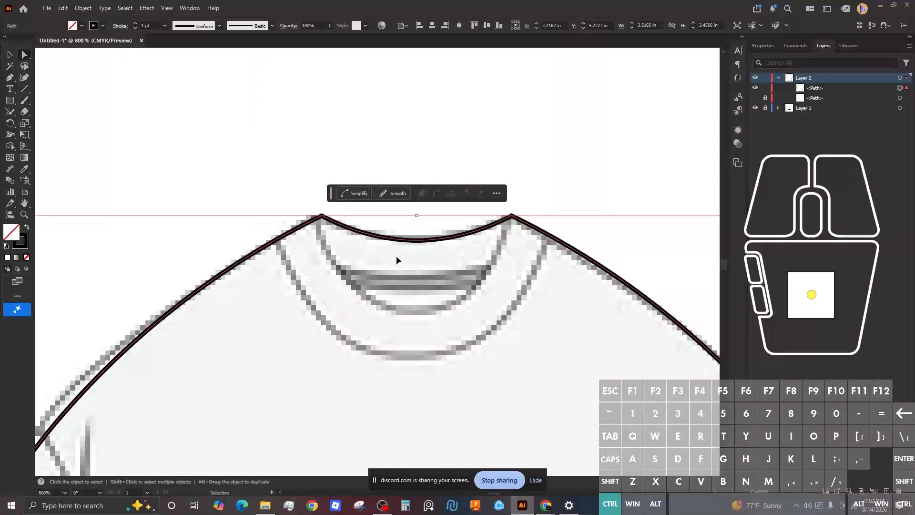
{"action": "left_click", "coordinate": [537, 180]}
{"action": "scroll", "coordinate": [484, 274], "scroll_direction": "up", "scroll_amount": 5}
{"action": "scroll", "coordinate": [481, 278], "scroll_direction": "down", "scroll_amount": 4}
{"action": "scroll", "coordinate": [482, 277], "scroll_direction": "down", "scroll_amount": 10}
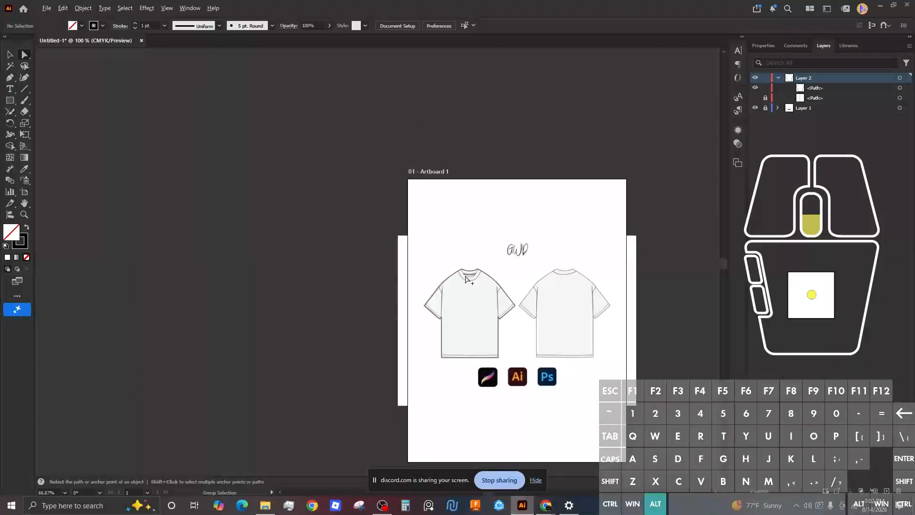
Step: Draw a straight rib line with the Pen tool from the centre line to the right shoulder peak
{"action": "scroll", "coordinate": [467, 280], "scroll_direction": "up", "scroll_amount": 4}
{"action": "scroll", "coordinate": [467, 281], "scroll_direction": "up", "scroll_amount": 6}
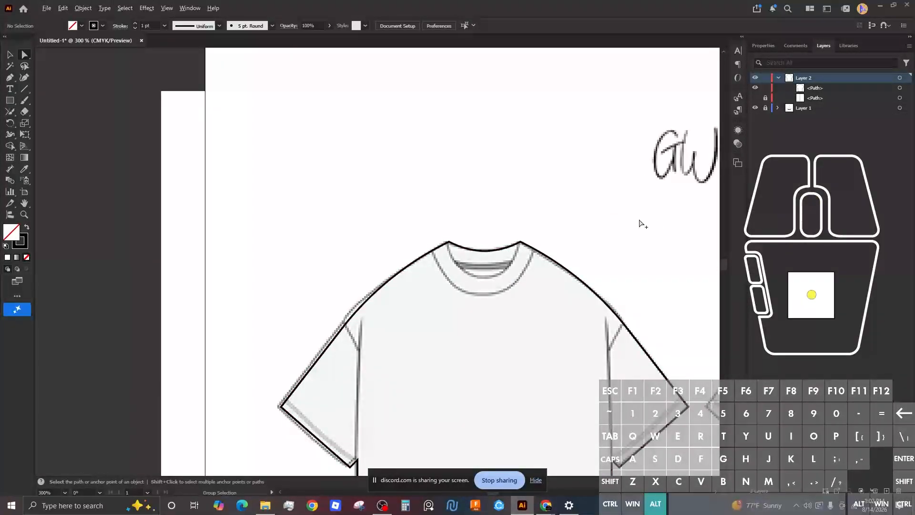
{"action": "scroll", "coordinate": [491, 305], "scroll_direction": "down", "scroll_amount": 3}
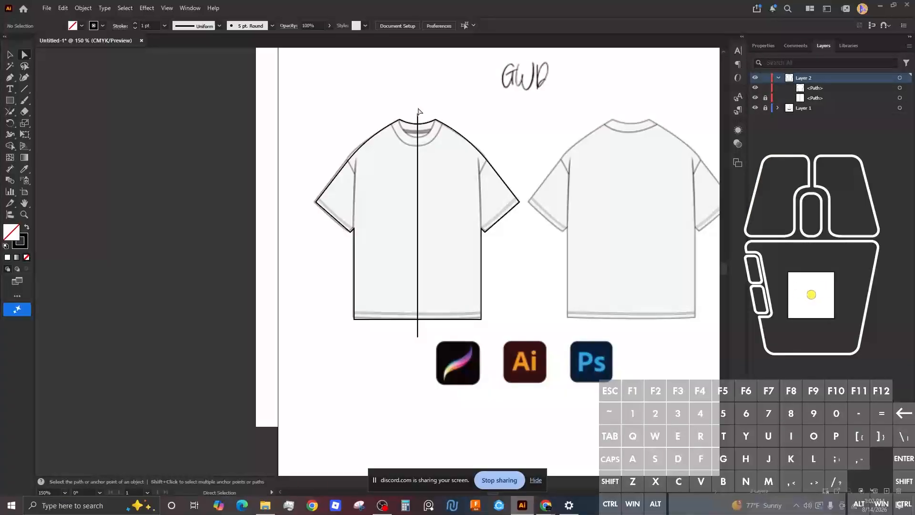
{"action": "scroll", "coordinate": [419, 111], "scroll_direction": "down", "scroll_amount": 4}
{"action": "scroll", "coordinate": [419, 119], "scroll_direction": "up", "scroll_amount": 10}
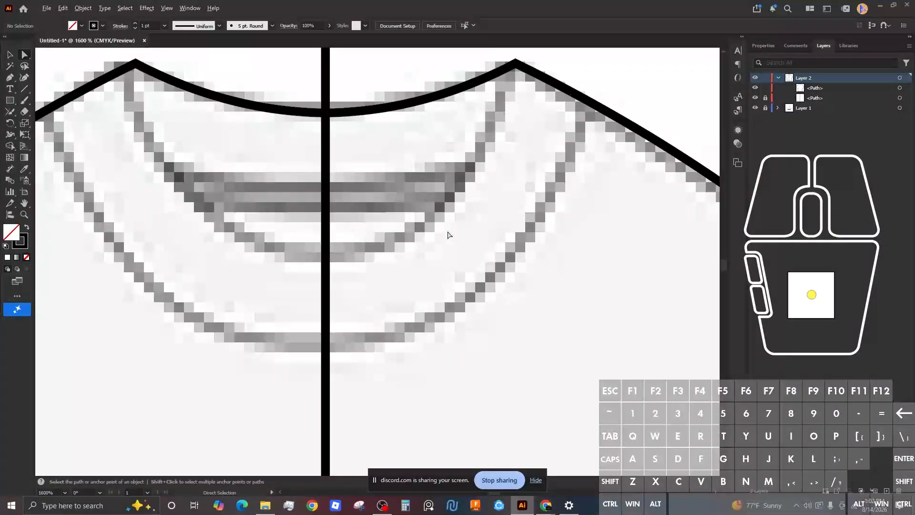
{"action": "key", "text": "p"}
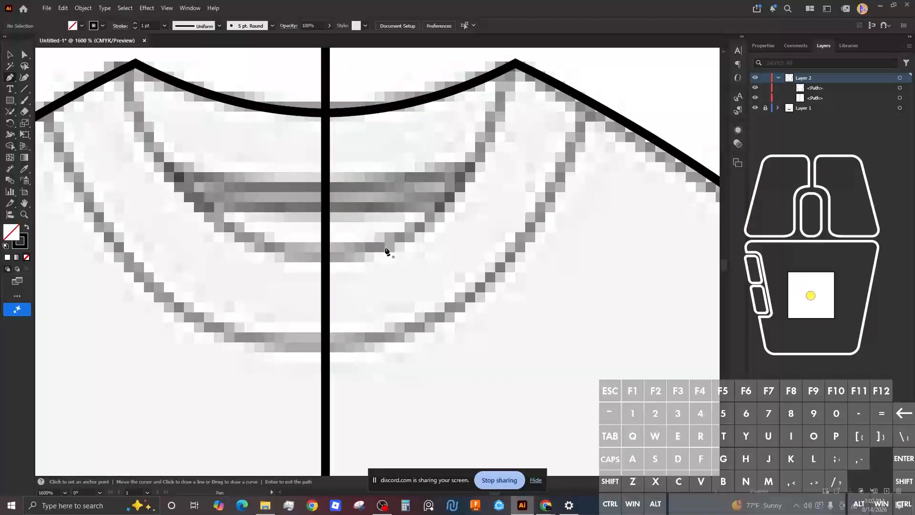
{"action": "left_click", "coordinate": [325, 253]}
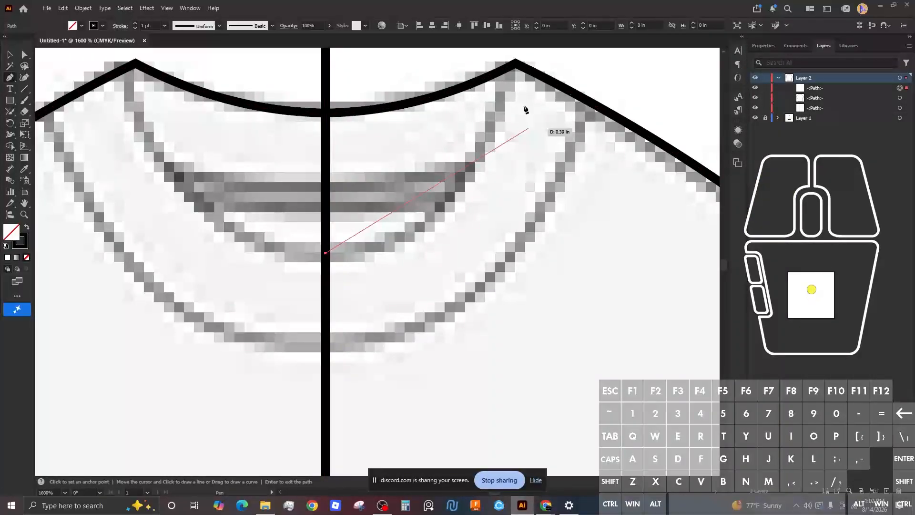
{"action": "left_click_drag", "start_coordinate": [515, 63], "coordinate": [503, 85]}
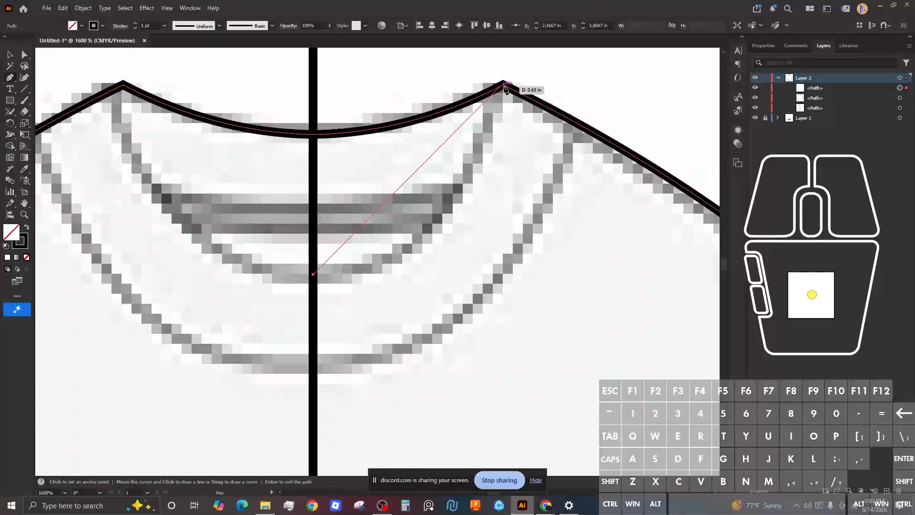
{"action": "left_click", "coordinate": [503, 85]}
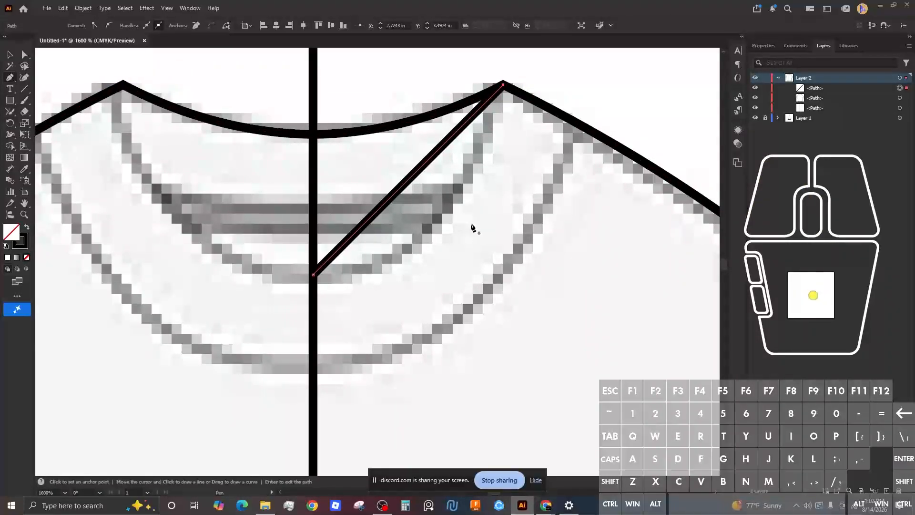
Step: Draw a second parallel rib line lower on the centre line, ending on the shoulder curve
{"action": "scroll", "coordinate": [471, 229], "scroll_direction": "up", "scroll_amount": 3}
{"action": "scroll", "coordinate": [470, 248], "scroll_direction": "down", "scroll_amount": 4}
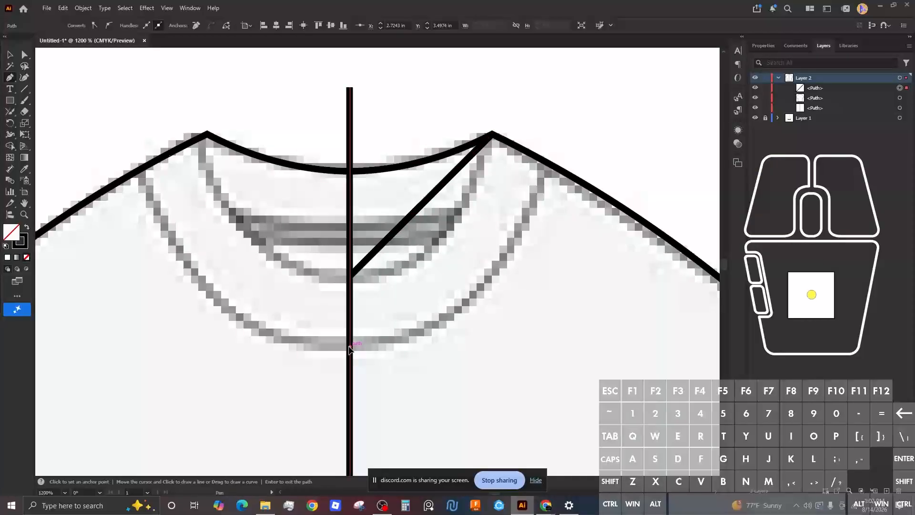
{"action": "left_click", "coordinate": [350, 347]}
{"action": "left_click", "coordinate": [543, 160]}
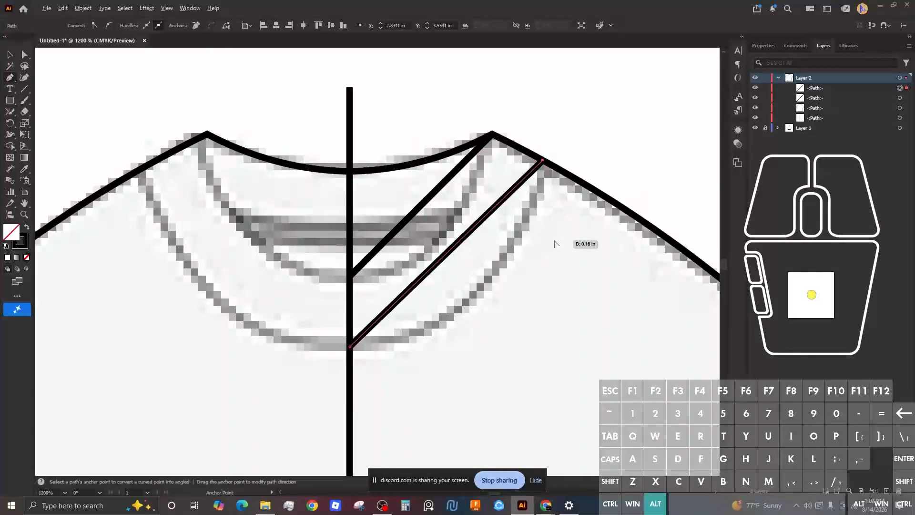
{"action": "scroll", "coordinate": [554, 244], "scroll_direction": "down", "scroll_amount": 5}
{"action": "key", "text": "Return"}
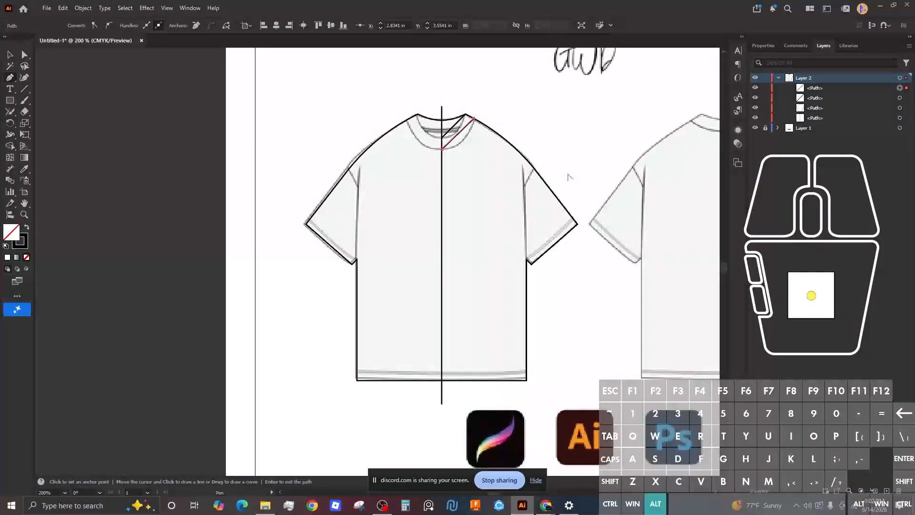
{"action": "scroll", "coordinate": [568, 176], "scroll_direction": "down", "scroll_amount": 1}
{"action": "scroll", "coordinate": [539, 177], "scroll_direction": "up", "scroll_amount": 1}
{"action": "scroll", "coordinate": [558, 251], "scroll_direction": "down", "scroll_amount": 2}
Step: Draw the right sleeve's hem band line between the lower and upper sleeve corners
{"action": "scroll", "coordinate": [535, 268], "scroll_direction": "up", "scroll_amount": 5}
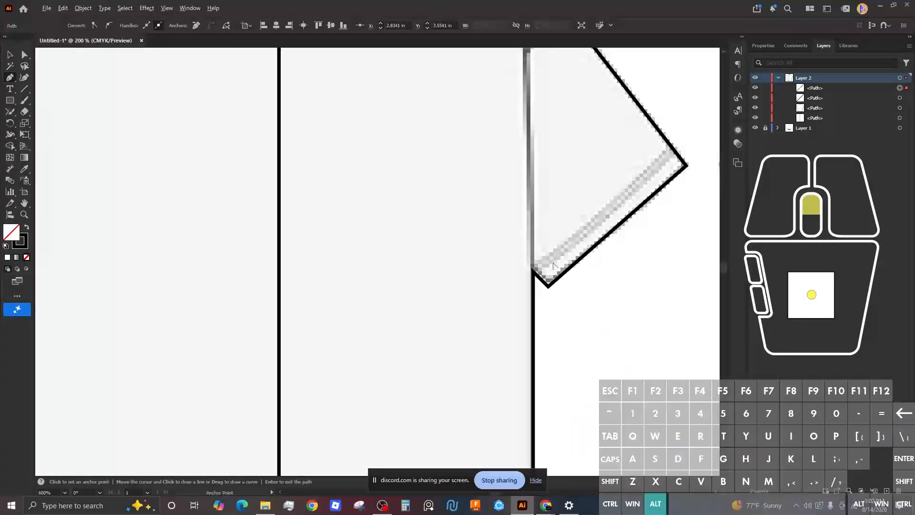
{"action": "scroll", "coordinate": [553, 266], "scroll_direction": "up", "scroll_amount": 1}
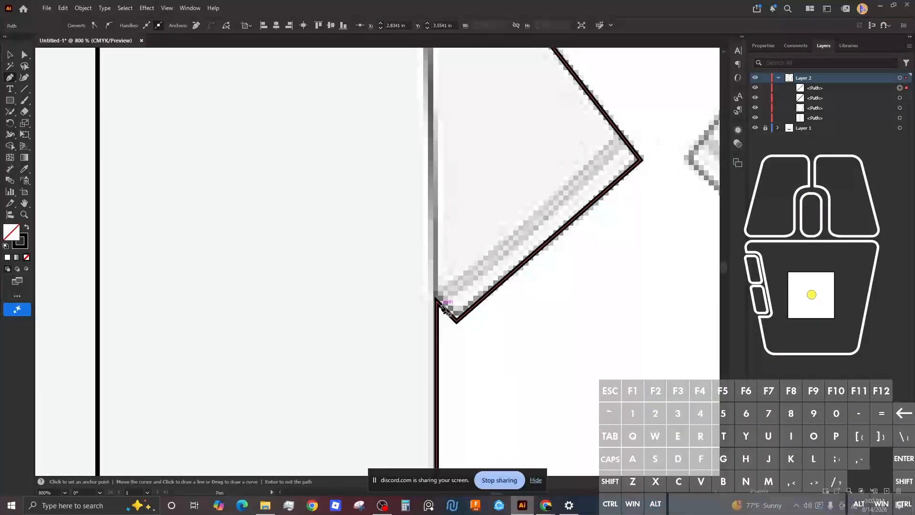
{"action": "left_click", "coordinate": [438, 301]}
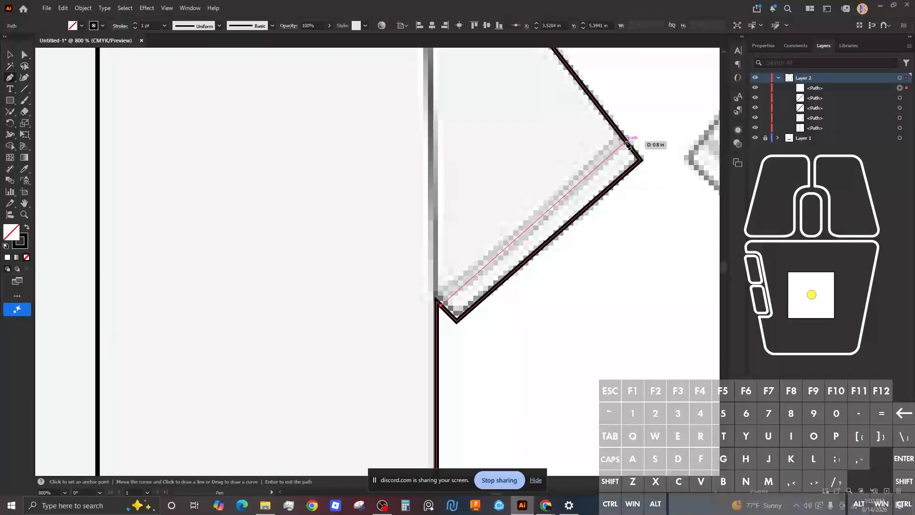
{"action": "left_click", "coordinate": [626, 142]}
{"action": "key", "text": "Return"}
{"action": "scroll", "coordinate": [488, 245], "scroll_direction": "up", "scroll_amount": 3}
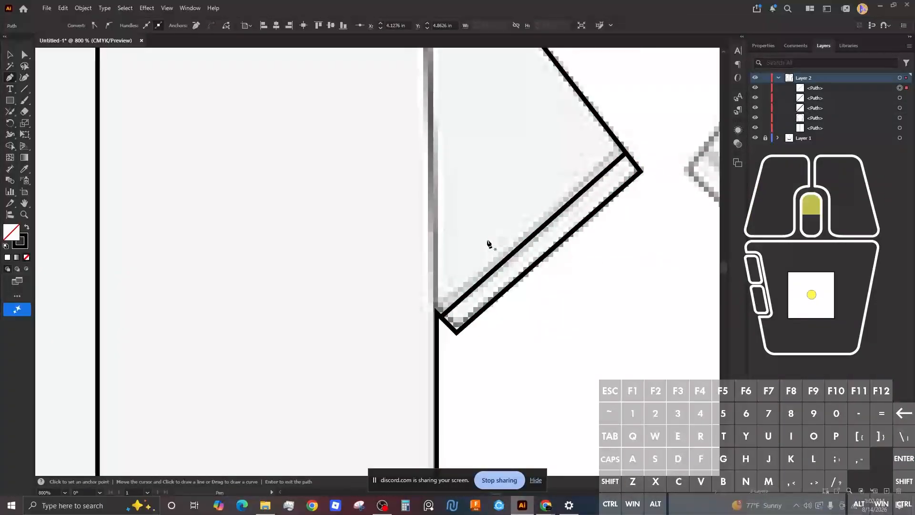
{"action": "left_click", "coordinate": [429, 365]}
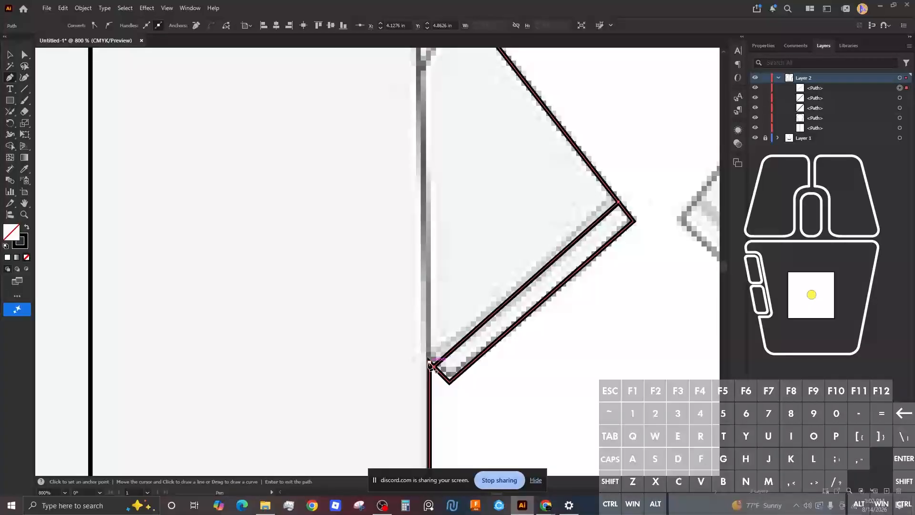
Step: Draw the armhole seam from the sleeve corner up to the shoulder curve
{"action": "left_click", "coordinate": [429, 363]}
{"action": "scroll", "coordinate": [423, 238], "scroll_direction": "down", "scroll_amount": 2}
{"action": "scroll", "coordinate": [423, 237], "scroll_direction": "up", "scroll_amount": 4}
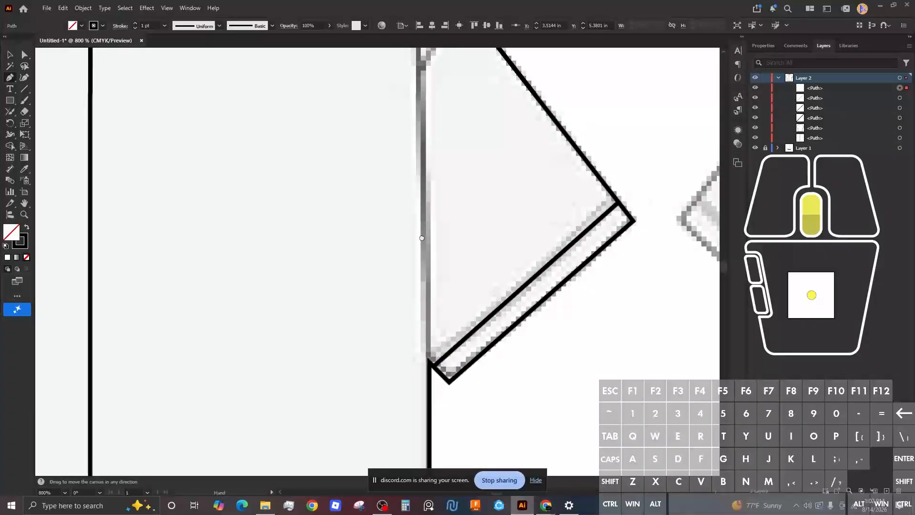
{"action": "scroll", "coordinate": [426, 233], "scroll_direction": "down", "scroll_amount": 3}
{"action": "scroll", "coordinate": [426, 234], "scroll_direction": "up", "scroll_amount": 1}
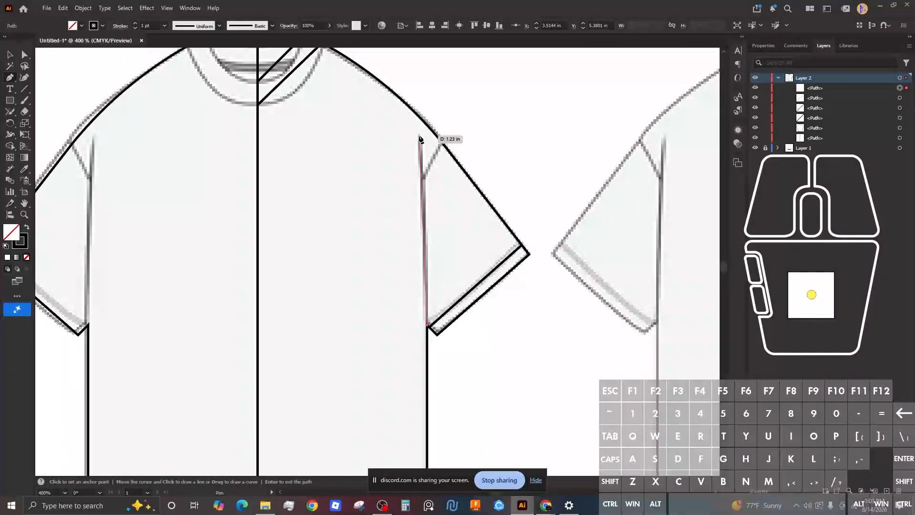
{"action": "left_click", "coordinate": [421, 165]}
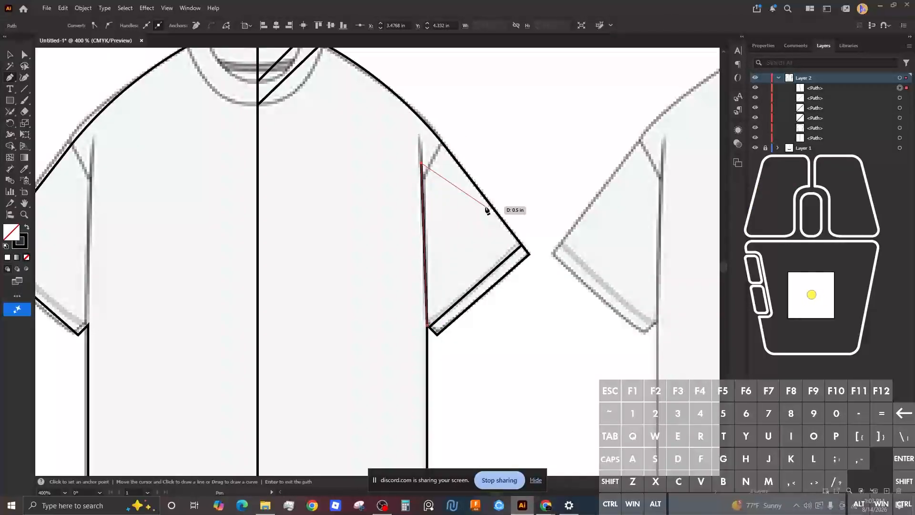
{"action": "scroll", "coordinate": [427, 153], "scroll_direction": "down", "scroll_amount": 3}
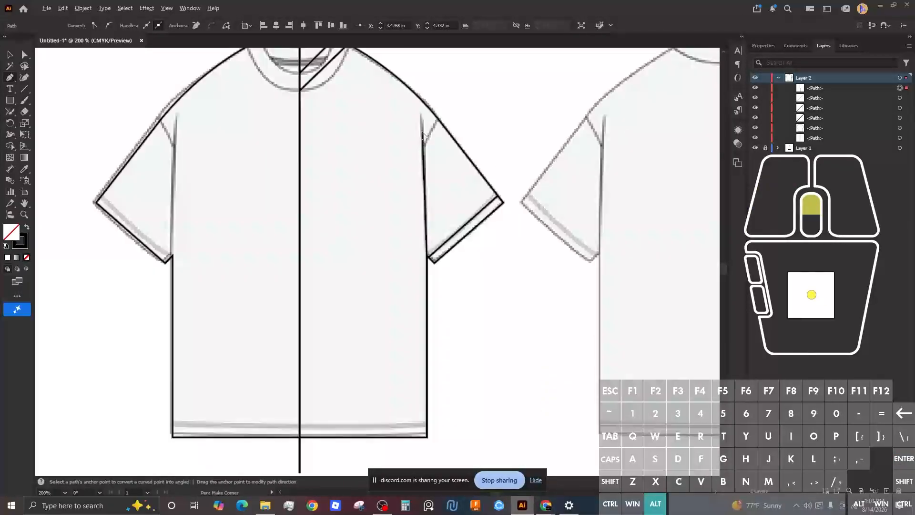
{"action": "scroll", "coordinate": [477, 139], "scroll_direction": "up", "scroll_amount": 6}
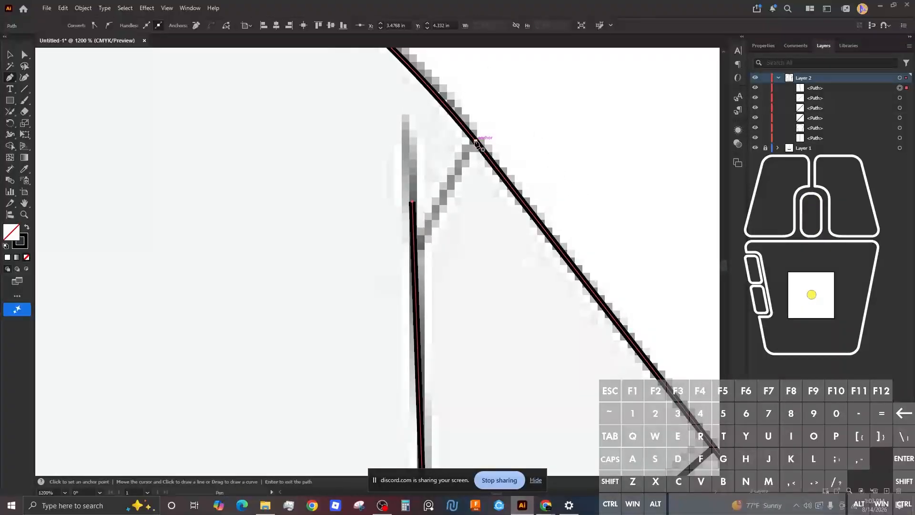
{"action": "left_click", "coordinate": [476, 141]}
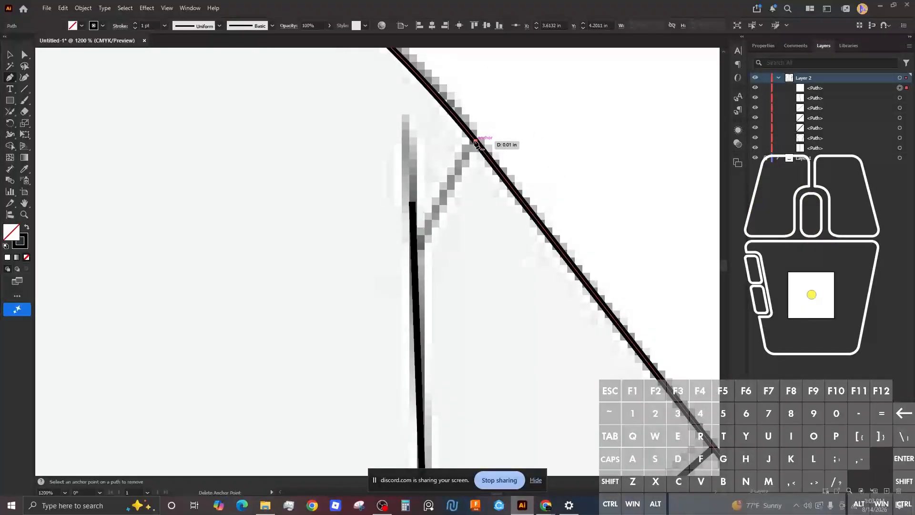
{"action": "left_click", "coordinate": [414, 247]}
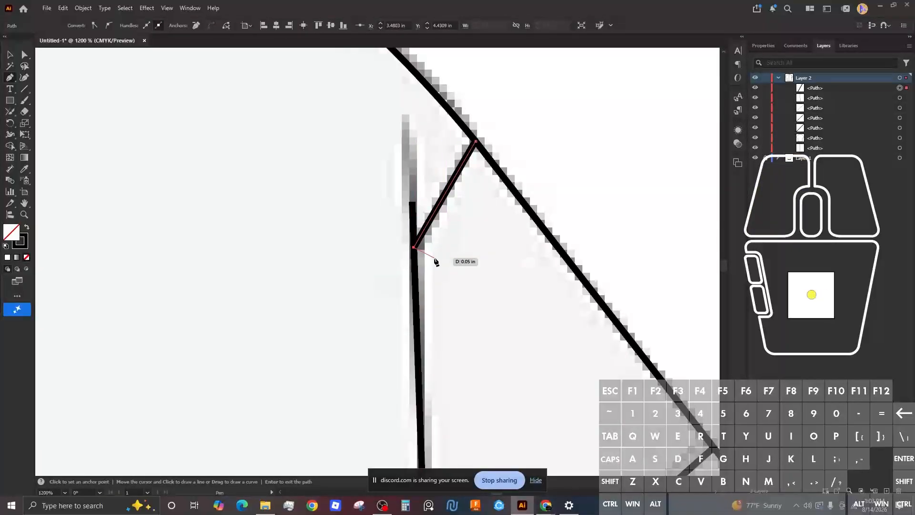
{"action": "scroll", "coordinate": [434, 266], "scroll_direction": "up", "scroll_amount": 2}
{"action": "scroll", "coordinate": [364, 271], "scroll_direction": "down", "scroll_amount": 8}
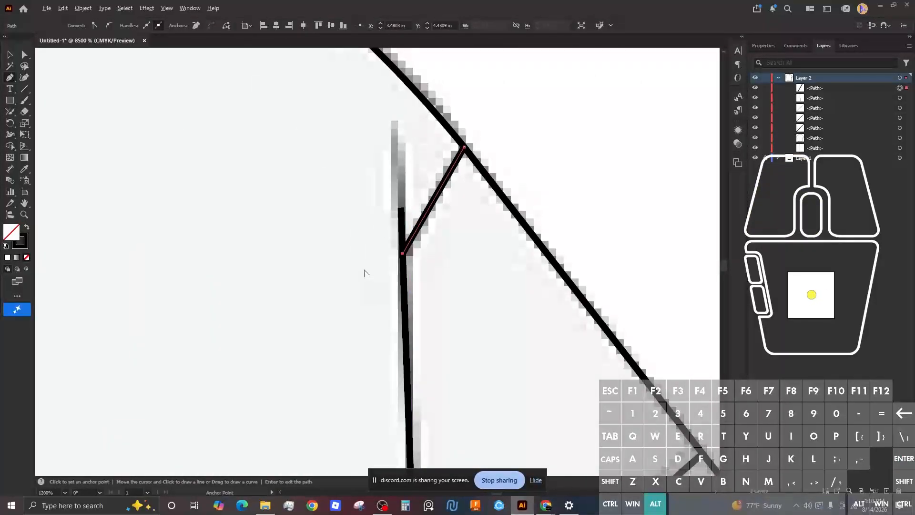
{"action": "scroll", "coordinate": [298, 204], "scroll_direction": "up", "scroll_amount": 5}
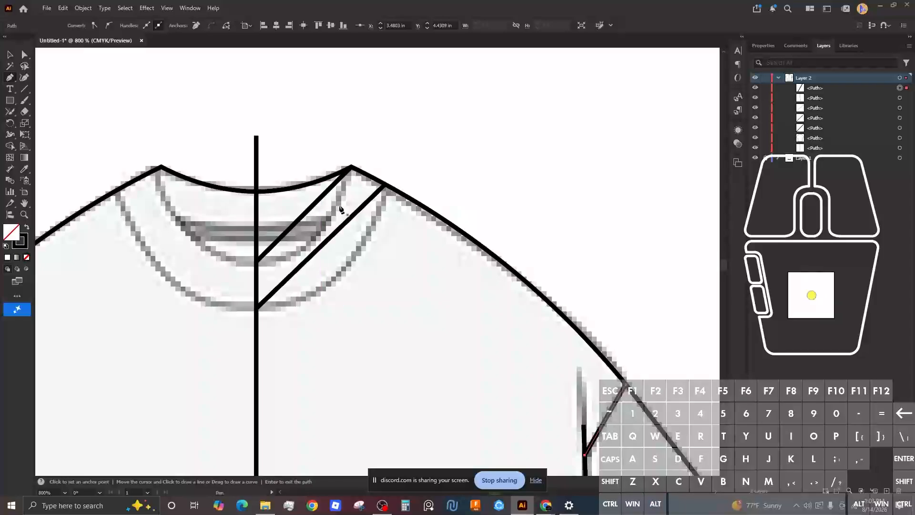
{"action": "scroll", "coordinate": [336, 203], "scroll_direction": "down", "scroll_amount": 2}
{"action": "scroll", "coordinate": [335, 201], "scroll_direction": "down", "scroll_amount": 3}
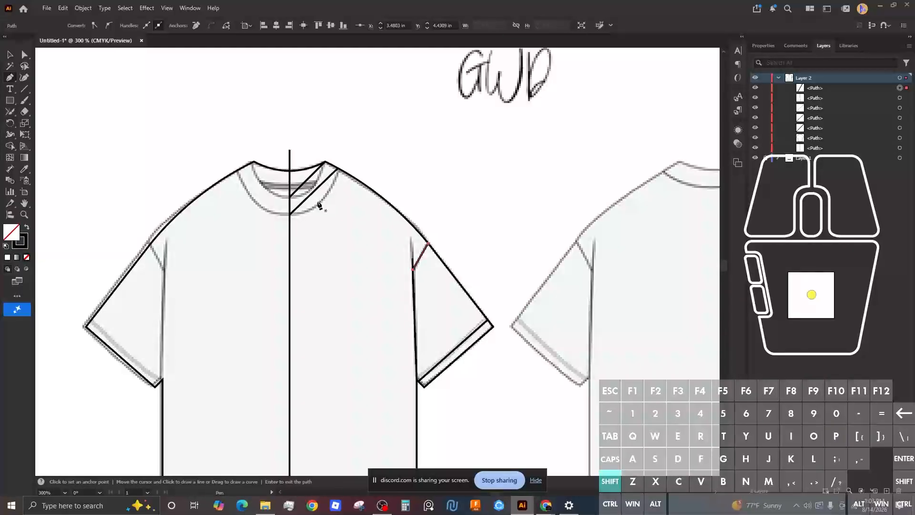
Step: Bend the outer and inner rib lines with the Curvature tool to follow the neckline
{"action": "key", "text": "shift+grave"}
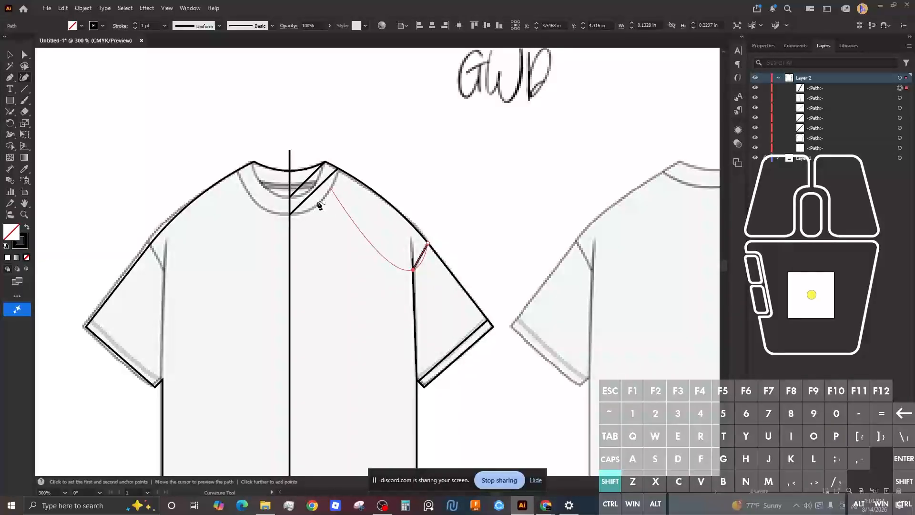
{"action": "scroll", "coordinate": [419, 256], "scroll_direction": "down", "scroll_amount": 3}
{"action": "scroll", "coordinate": [422, 253], "scroll_direction": "up", "scroll_amount": 5}
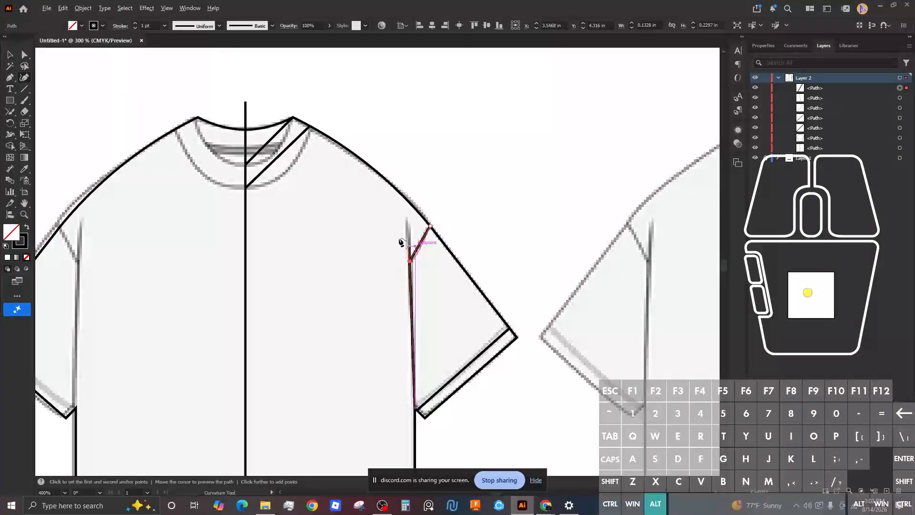
{"action": "scroll", "coordinate": [327, 173], "scroll_direction": "down", "scroll_amount": 4}
{"action": "scroll", "coordinate": [333, 176], "scroll_direction": "up", "scroll_amount": 6}
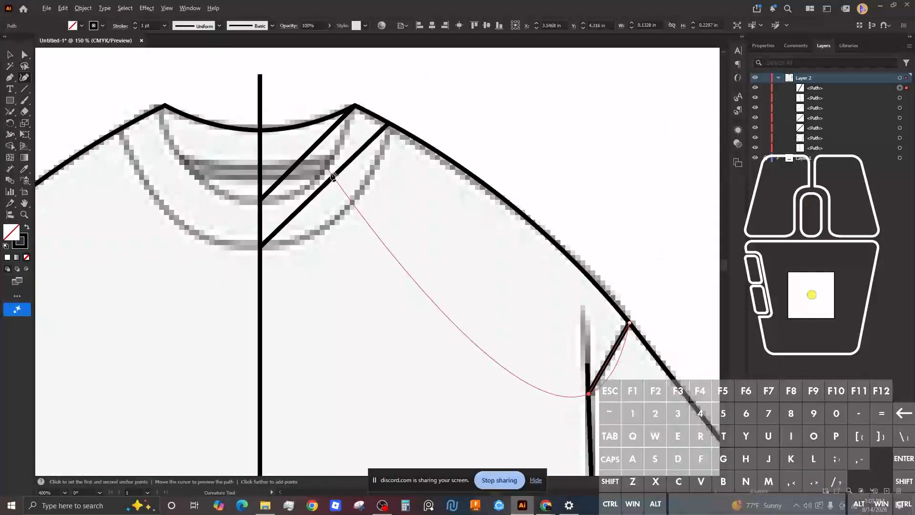
{"action": "left_click", "coordinate": [333, 179]}
{"action": "left_click_drag", "start_coordinate": [328, 181], "coordinate": [328, 221]}
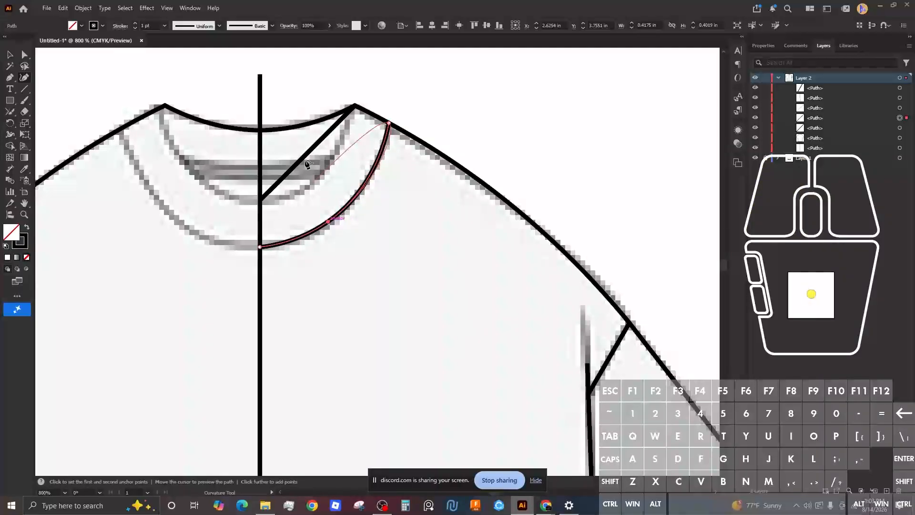
{"action": "left_click", "coordinate": [304, 158]}
{"action": "left_click_drag", "start_coordinate": [307, 152], "coordinate": [318, 180]}
{"action": "scroll", "coordinate": [385, 212], "scroll_direction": "up", "scroll_amount": 5}
{"action": "scroll", "coordinate": [384, 212], "scroll_direction": "down", "scroll_amount": 8}
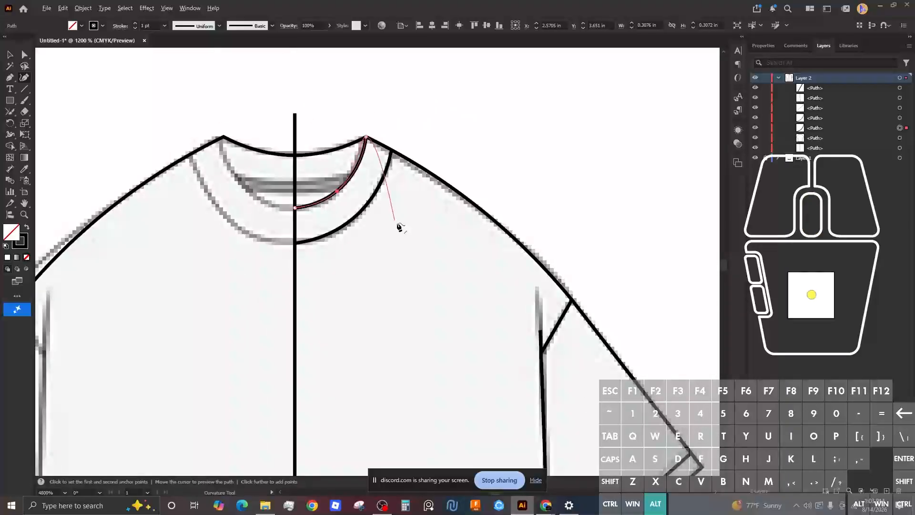
{"action": "scroll", "coordinate": [419, 147], "scroll_direction": "down", "scroll_amount": 2}
{"action": "scroll", "coordinate": [391, 233], "scroll_direction": "up", "scroll_amount": 6}
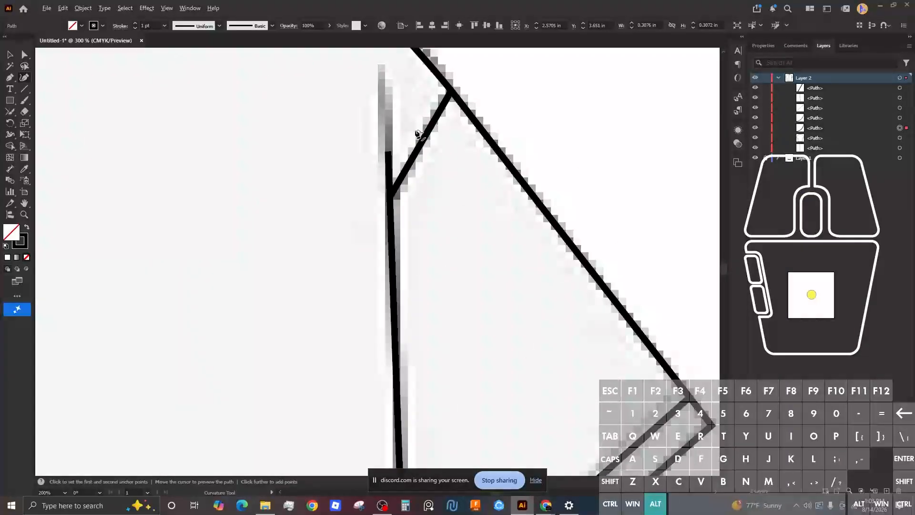
Step: Add and nudge an anchor on the sleeve seam so it meets the shoulder line straight
{"action": "left_click", "coordinate": [393, 235]}
{"action": "left_click", "coordinate": [397, 238]}
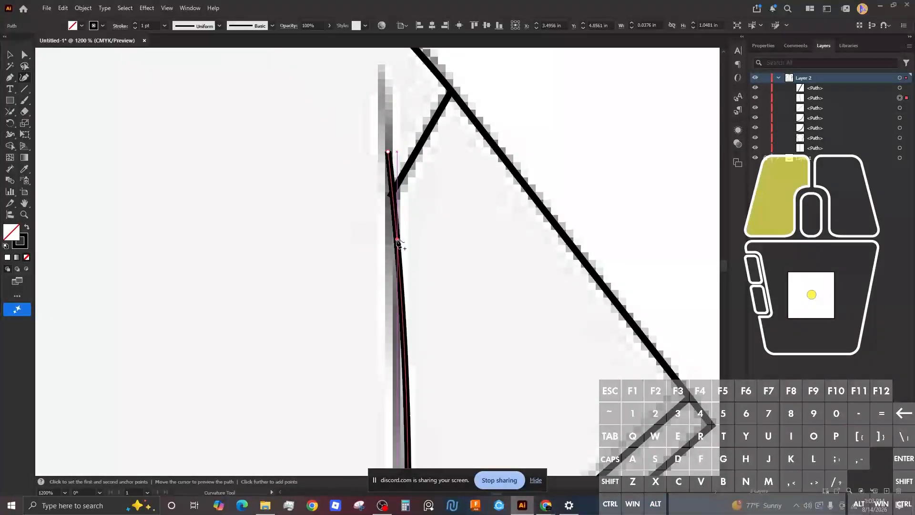
{"action": "left_click_drag", "start_coordinate": [396, 239], "coordinate": [395, 240]}
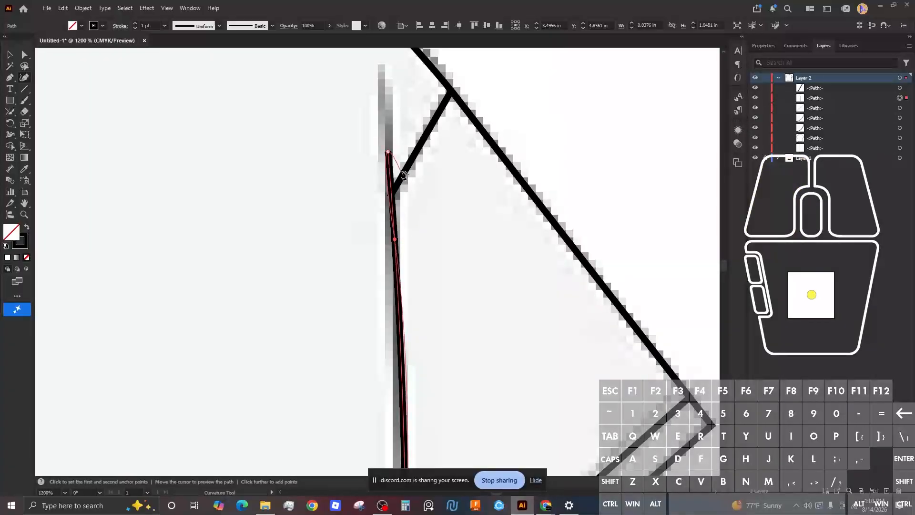
{"action": "left_click", "coordinate": [405, 179]}
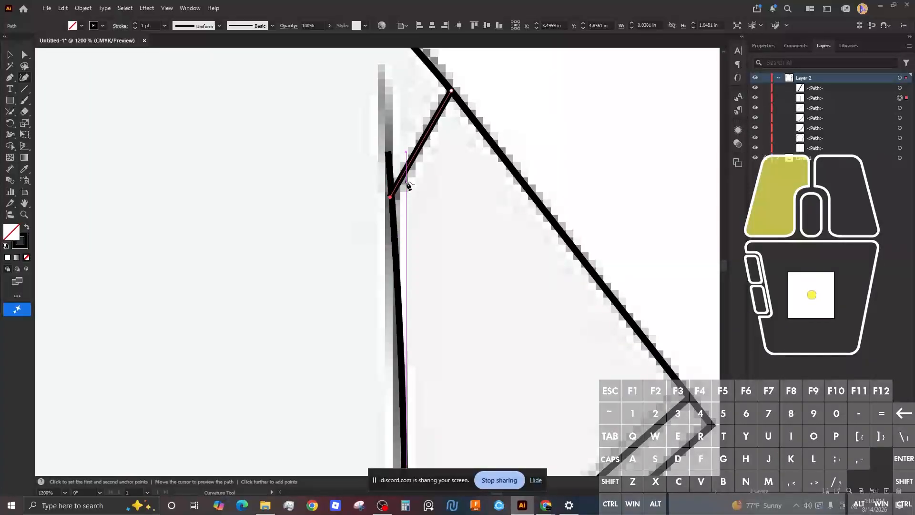
{"action": "left_click", "coordinate": [405, 180]}
{"action": "scroll", "coordinate": [432, 209], "scroll_direction": "up", "scroll_amount": 3, "text": "alt"}
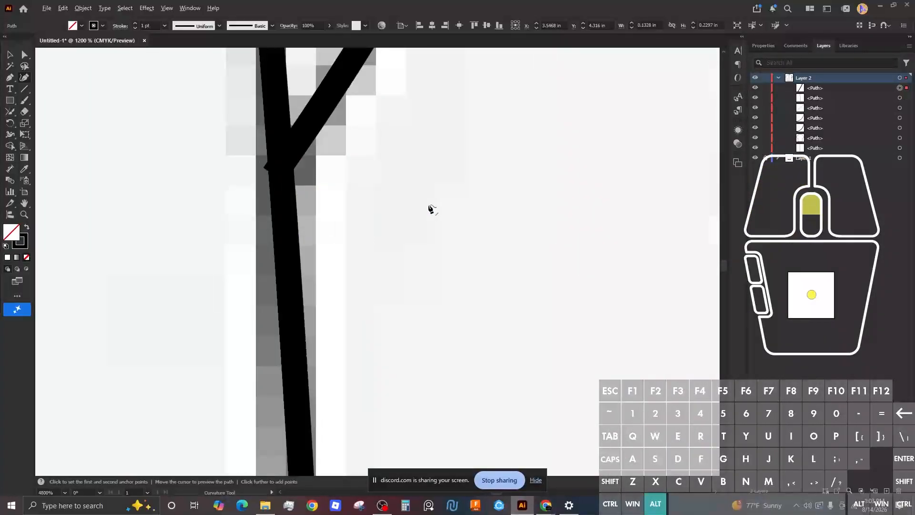
{"action": "scroll", "coordinate": [430, 207], "scroll_direction": "down", "scroll_amount": 8, "text": "alt"}
Step: Select the vertical centre line, then lock it and turn off its visibility in the Layers panel
{"action": "key", "text": "a"}
{"action": "left_click", "coordinate": [465, 137]}
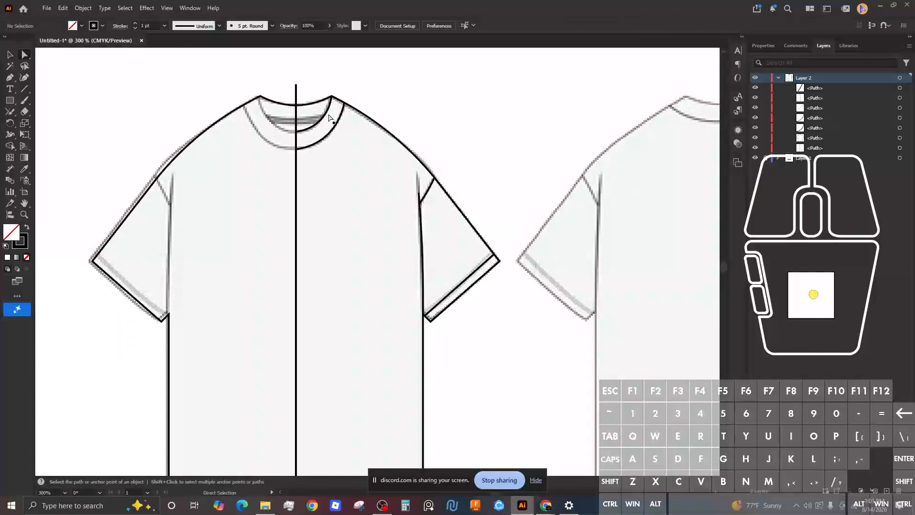
{"action": "scroll", "coordinate": [329, 117], "scroll_direction": "down", "scroll_amount": 5, "text": "alt"}
{"action": "scroll", "coordinate": [381, 90], "scroll_direction": "up", "scroll_amount": 6, "text": "alt"}
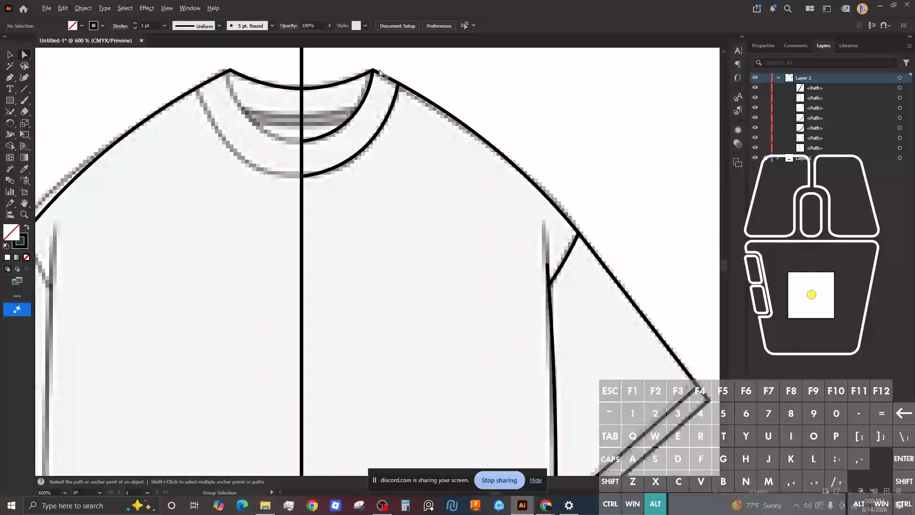
{"action": "scroll", "coordinate": [379, 71], "scroll_direction": "up", "scroll_amount": 5}
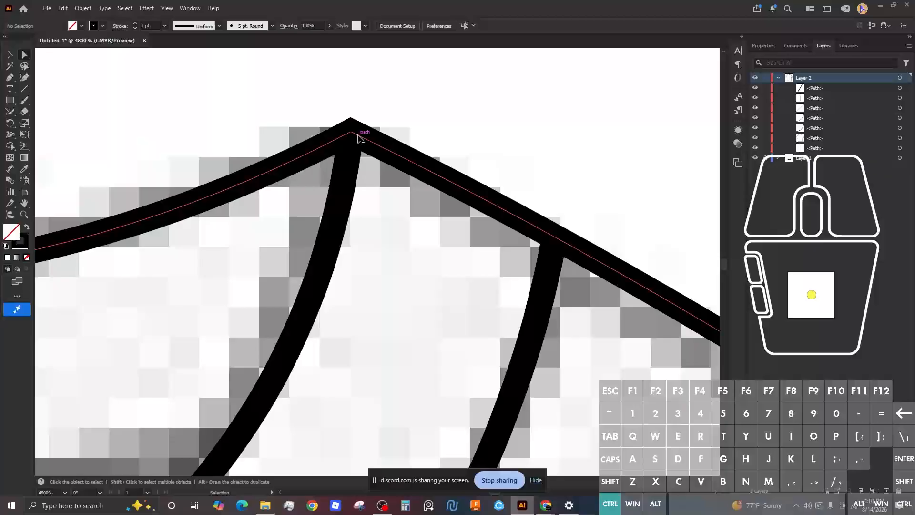
{"action": "scroll", "coordinate": [347, 171], "scroll_direction": "down", "scroll_amount": 7, "text": "alt"}
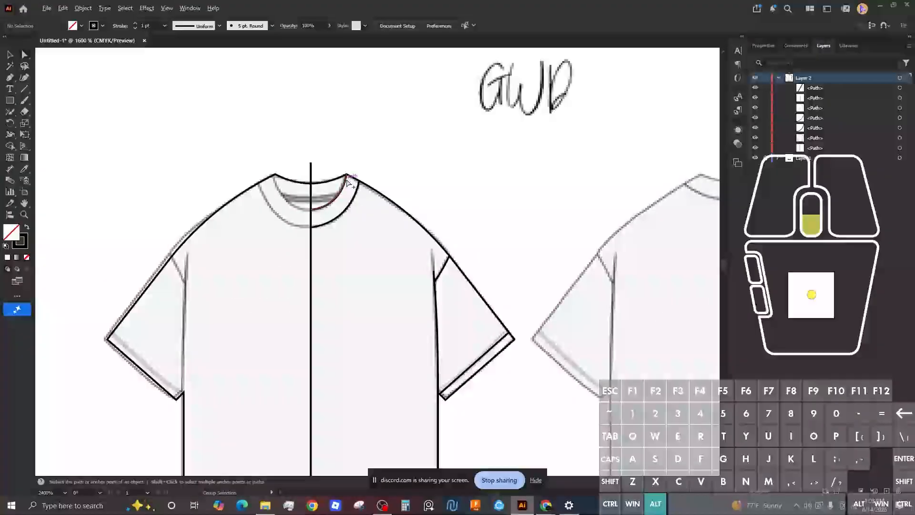
{"action": "left_click", "coordinate": [312, 200]}
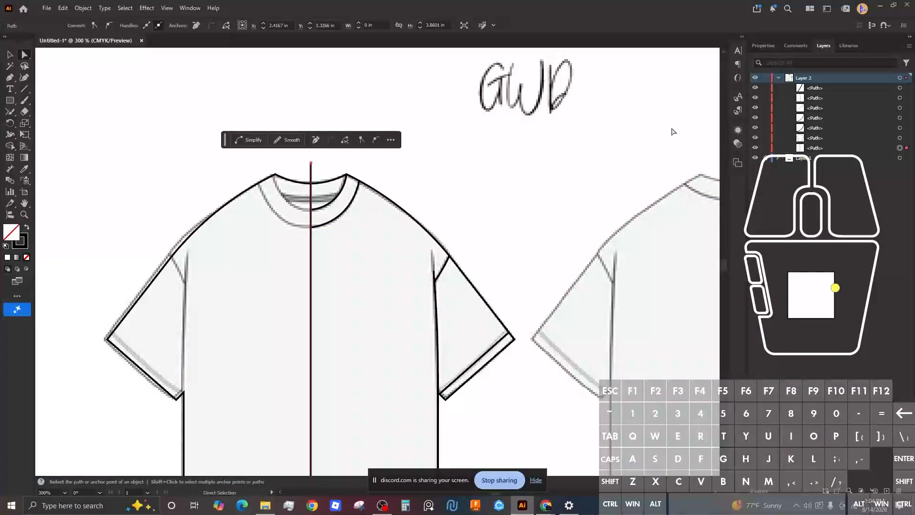
{"action": "left_click", "coordinate": [766, 149]}
{"action": "left_click", "coordinate": [755, 148]}
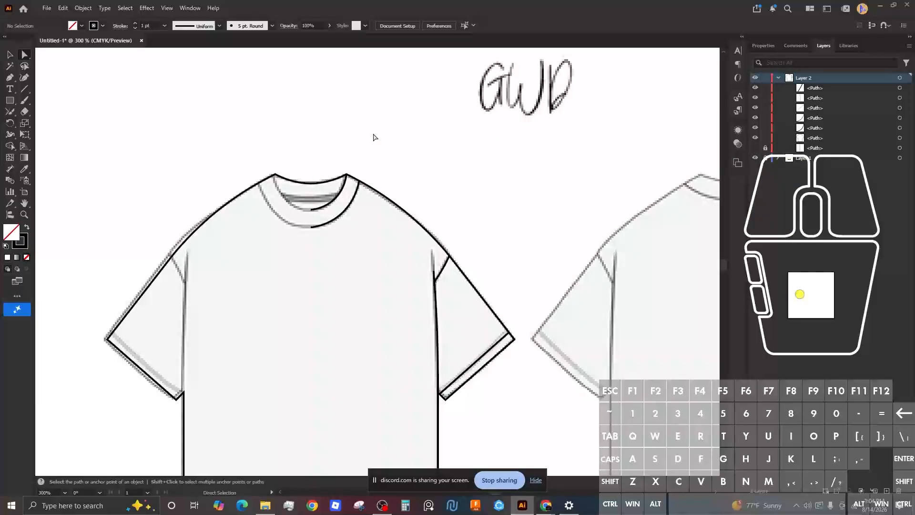
Step: Check the collar path, then return to the Selection tool with nothing selected
{"action": "scroll", "coordinate": [317, 216], "scroll_direction": "up", "scroll_amount": 1}
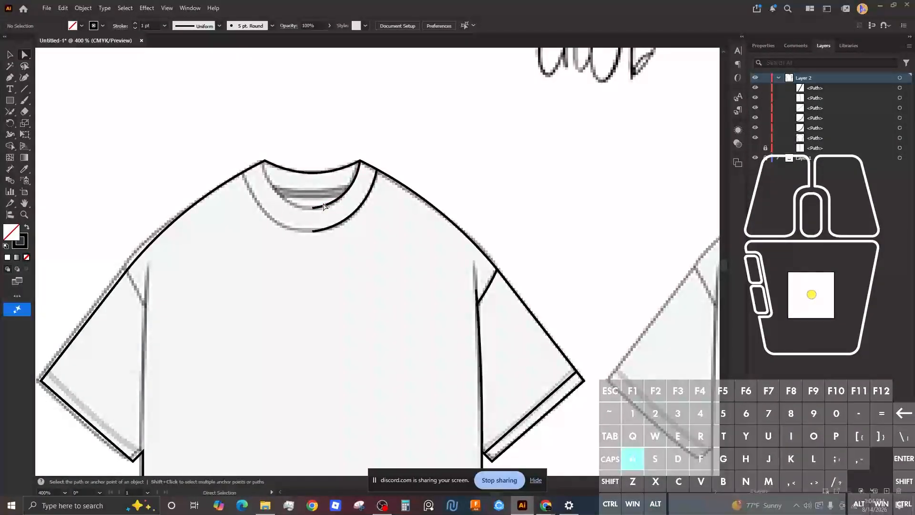
{"action": "left_click", "coordinate": [328, 208]}
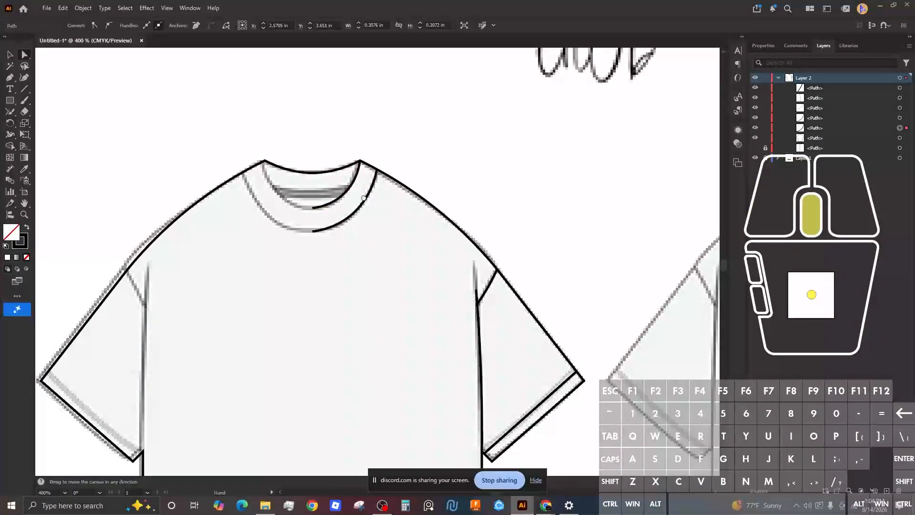
{"action": "scroll", "coordinate": [367, 200], "scroll_direction": "down", "scroll_amount": 1}
{"action": "key", "text": "v"}
{"action": "left_click", "coordinate": [448, 116]}
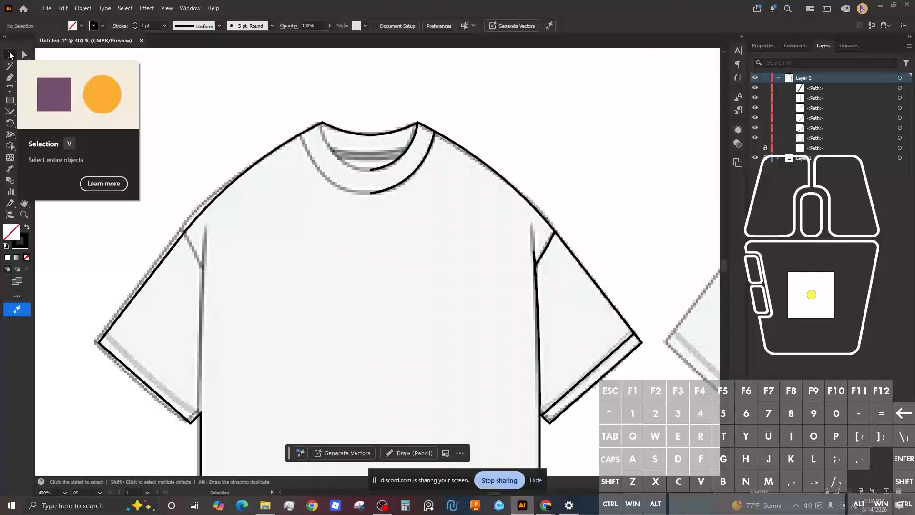
Step: Shift-select the inner and outer right-hand collar curves, reselecting them after dismissing the Start menu
{"action": "left_click", "coordinate": [409, 151]}
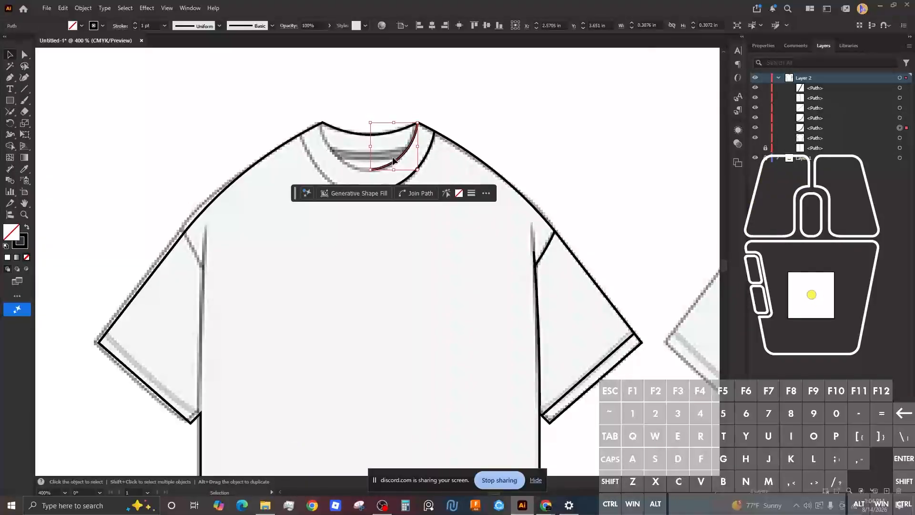
{"action": "key", "text": "shift"}
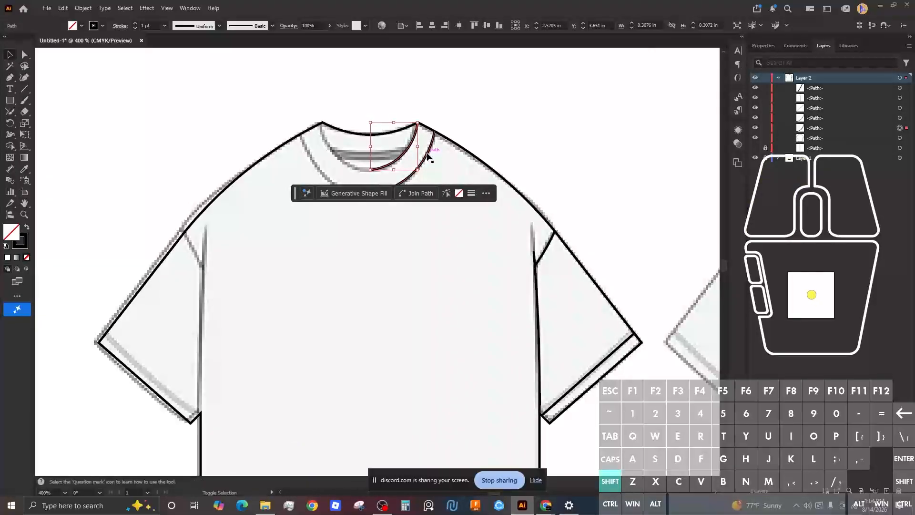
{"action": "left_click", "coordinate": [428, 156], "text": "shift"}
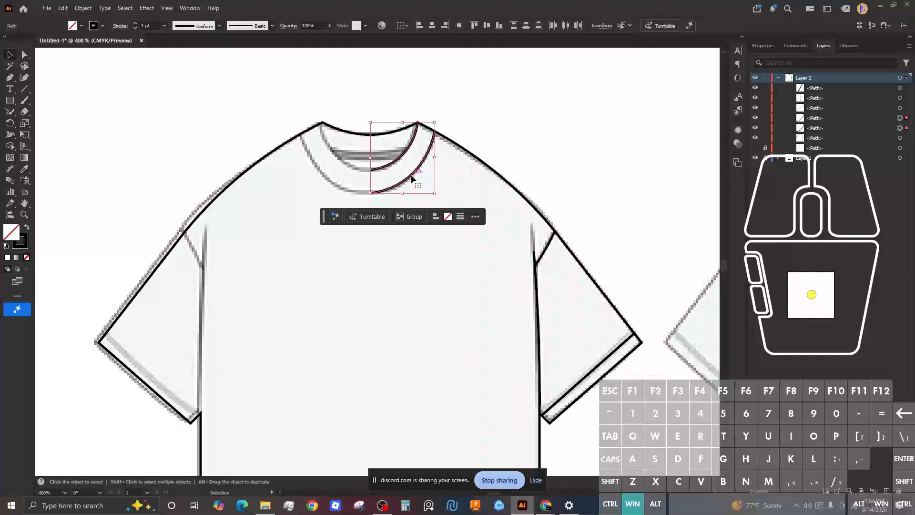
{"action": "key", "text": "super"}
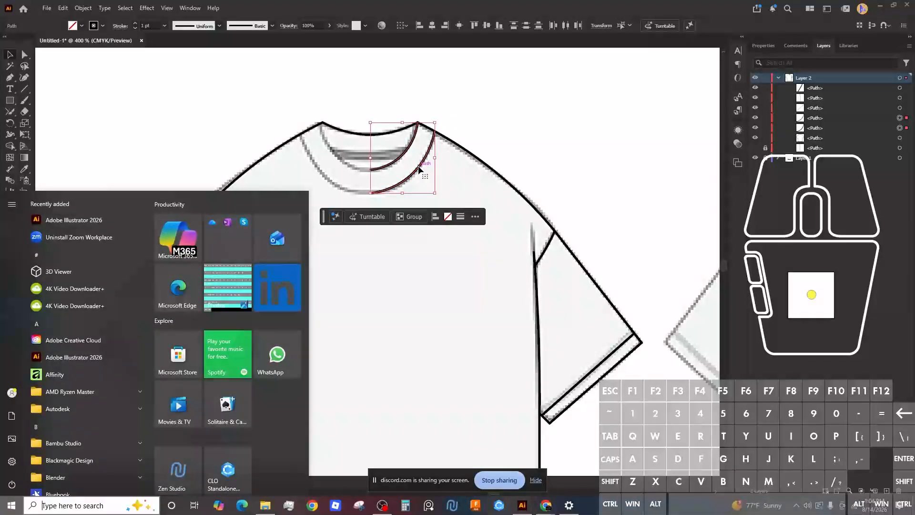
{"action": "left_click", "coordinate": [419, 167]}
{"action": "left_click", "coordinate": [403, 155]}
{"action": "left_click", "coordinate": [414, 138]}
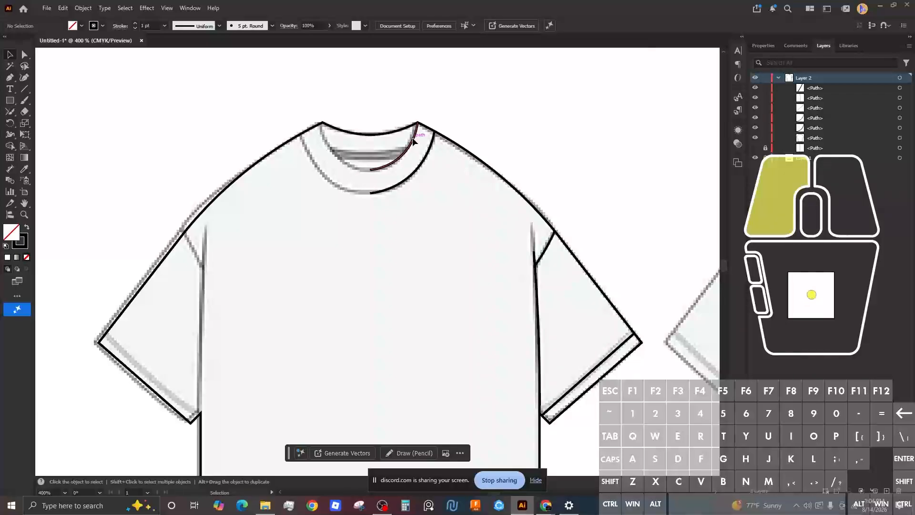
{"action": "left_click", "coordinate": [431, 147], "text": "shift"}
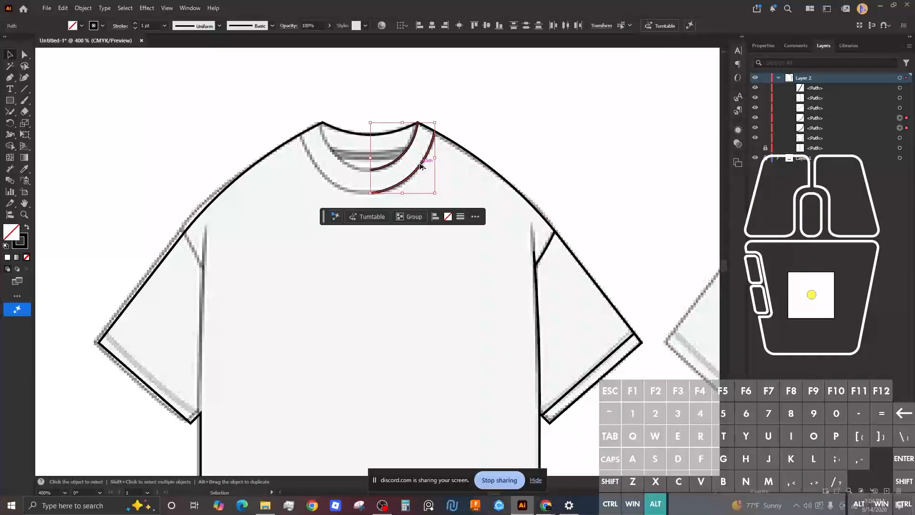
Step: Duplicate both collar curves with Alt-drag and reflect the copy via Transform > Reflect
{"action": "left_click_drag", "start_coordinate": [418, 167], "coordinate": [333, 214]}
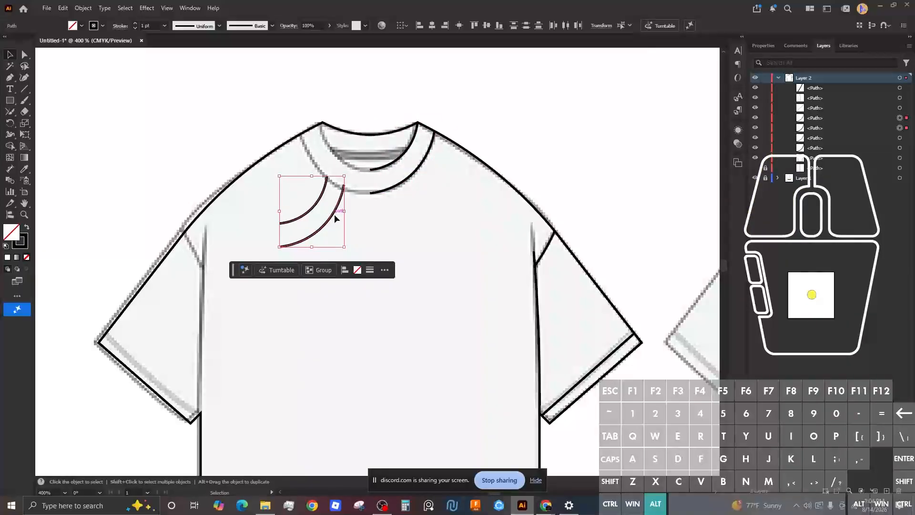
{"action": "right_click", "coordinate": [334, 219]}
{"action": "mouse_move", "coordinate": [403, 423]}
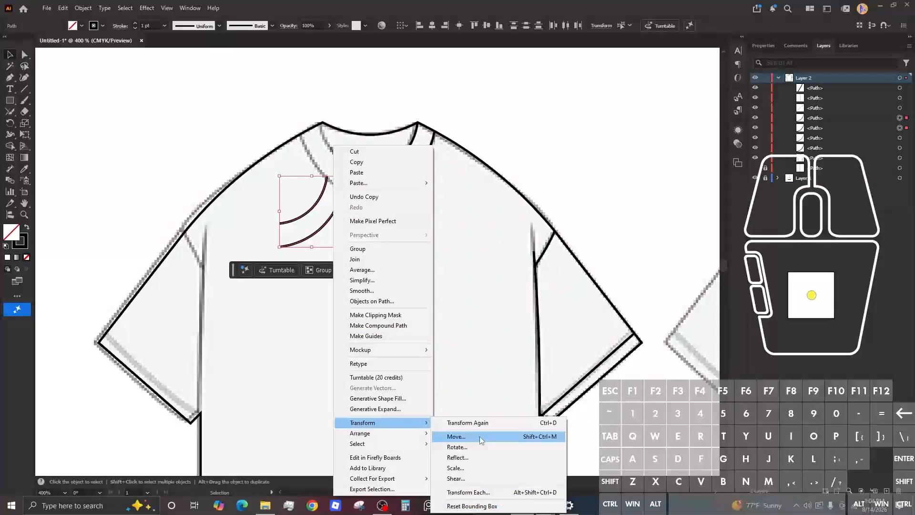
{"action": "left_click", "coordinate": [458, 458]}
{"action": "left_click", "coordinate": [455, 317]}
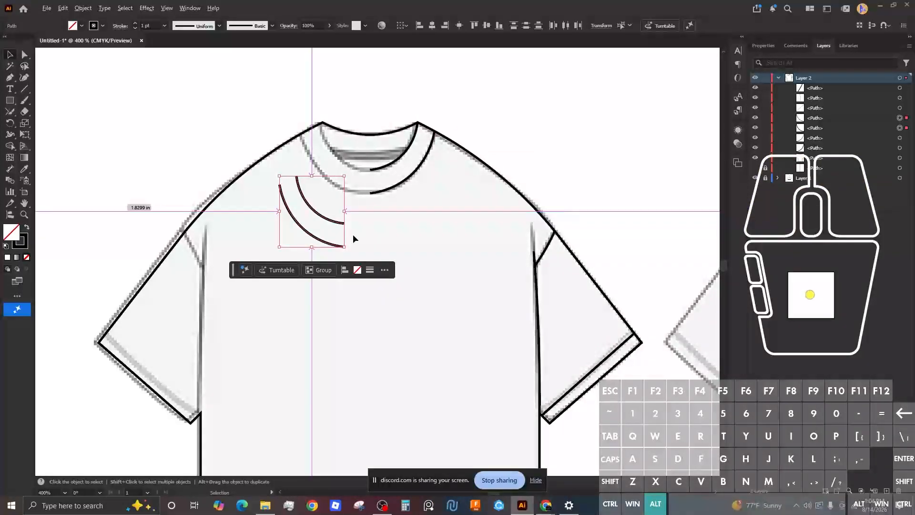
Step: Move the mirrored collar curves onto the centre anchor to complete the left neckline
{"action": "scroll", "coordinate": [353, 233], "scroll_direction": "up", "scroll_amount": 3}
{"action": "key", "text": "ctrl"}
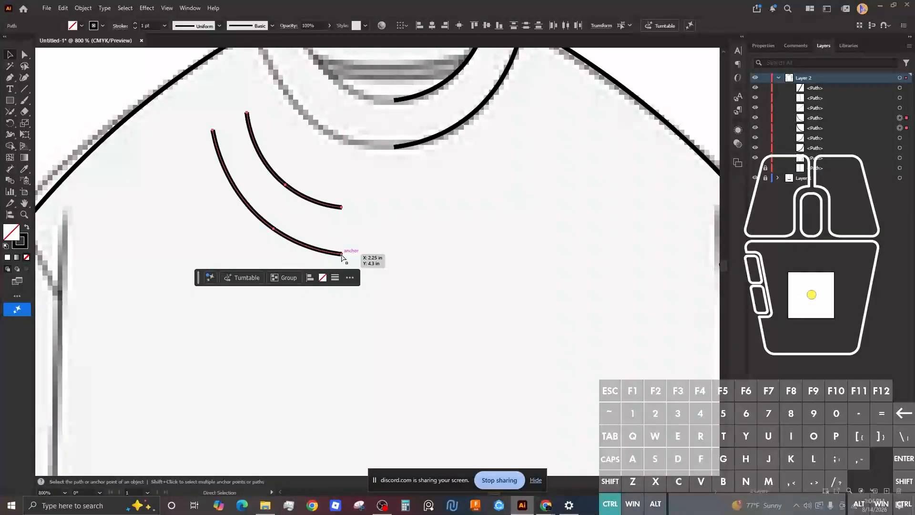
{"action": "left_click_drag", "start_coordinate": [342, 255], "coordinate": [395, 234]}
{"action": "left_click", "coordinate": [395, 203]}
{"action": "scroll", "coordinate": [391, 191], "scroll_direction": "down", "scroll_amount": 1}
{"action": "scroll", "coordinate": [391, 189], "scroll_direction": "down", "scroll_amount": 1}
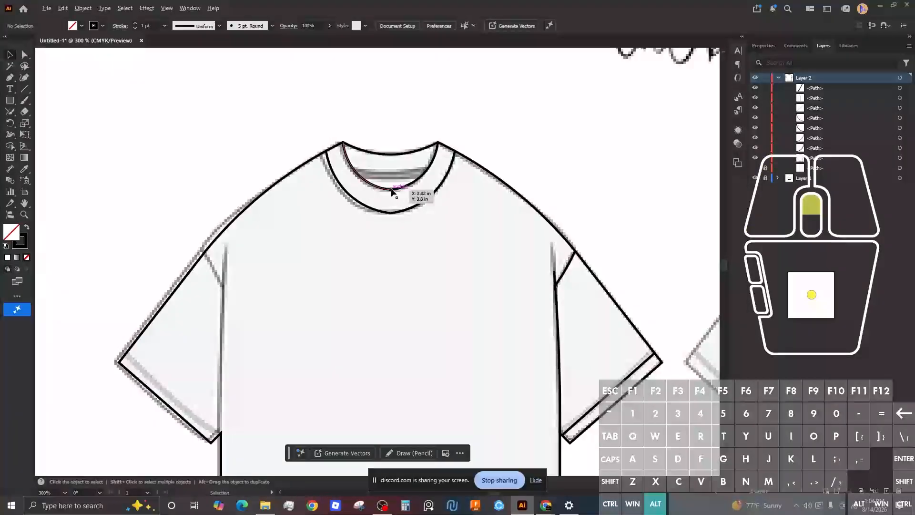
{"action": "scroll", "coordinate": [387, 198], "scroll_direction": "up", "scroll_amount": 7}
{"action": "scroll", "coordinate": [381, 208], "scroll_direction": "down", "scroll_amount": 4}
{"action": "scroll", "coordinate": [381, 208], "scroll_direction": "down", "scroll_amount": 3}
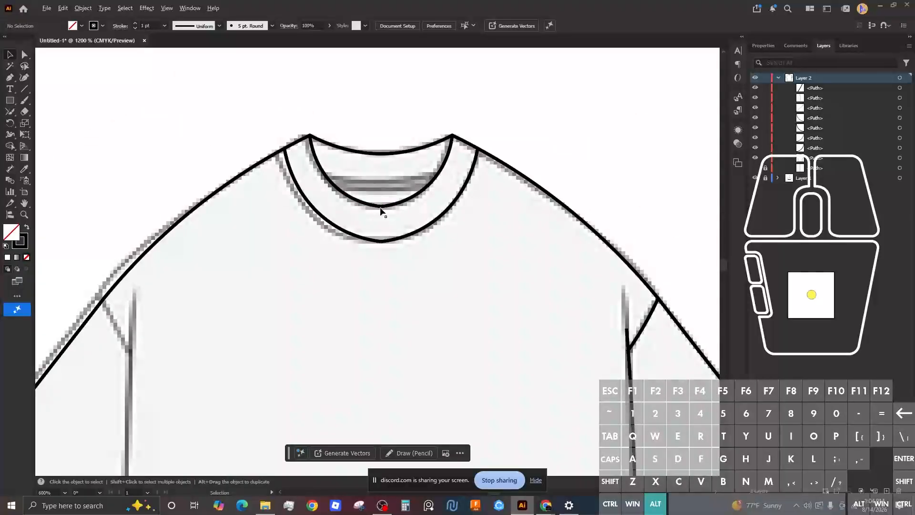
{"action": "scroll", "coordinate": [381, 209], "scroll_direction": "up", "scroll_amount": 5}
Step: Select all paths with Ctrl+A and choose the Join Tool
{"action": "scroll", "coordinate": [381, 209], "scroll_direction": "down", "scroll_amount": 4}
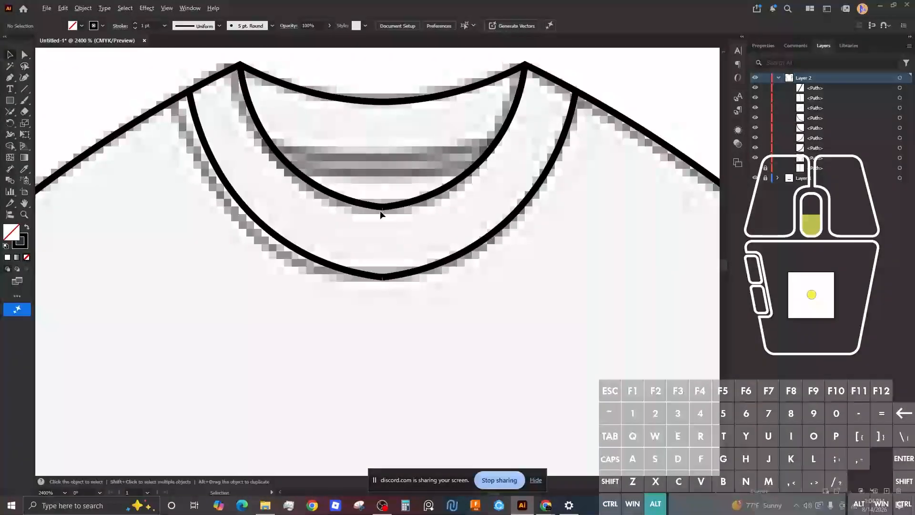
{"action": "key", "text": "ctrl+a"}
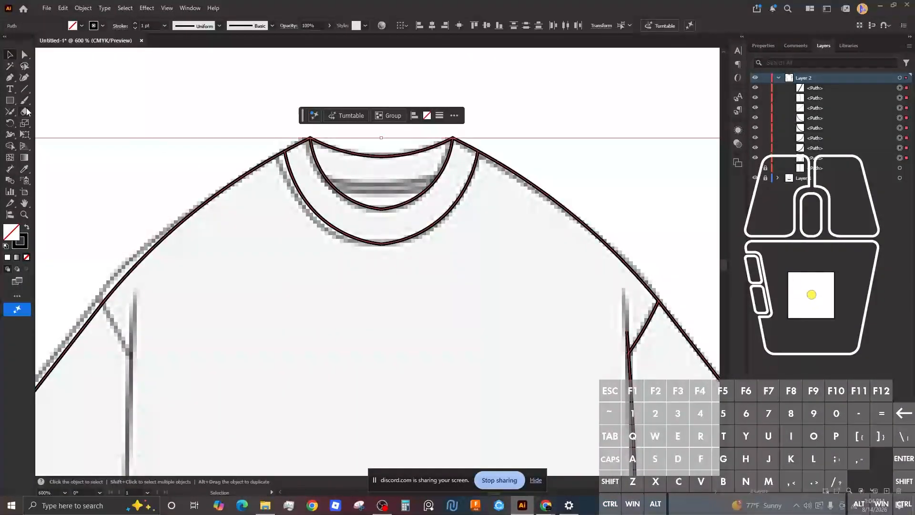
{"action": "left_click", "coordinate": [10, 111]}
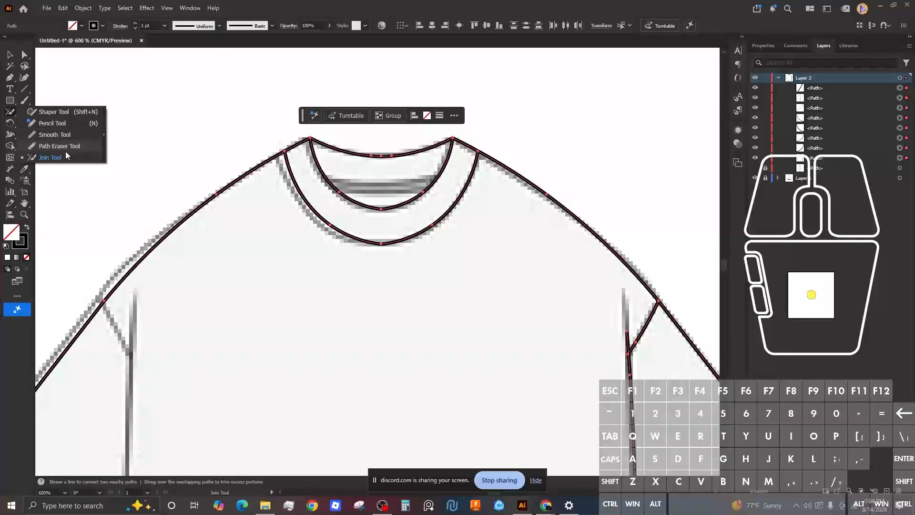
{"action": "left_click", "coordinate": [192, 167]}
{"action": "scroll", "coordinate": [359, 201], "scroll_direction": "up", "scroll_amount": 5}
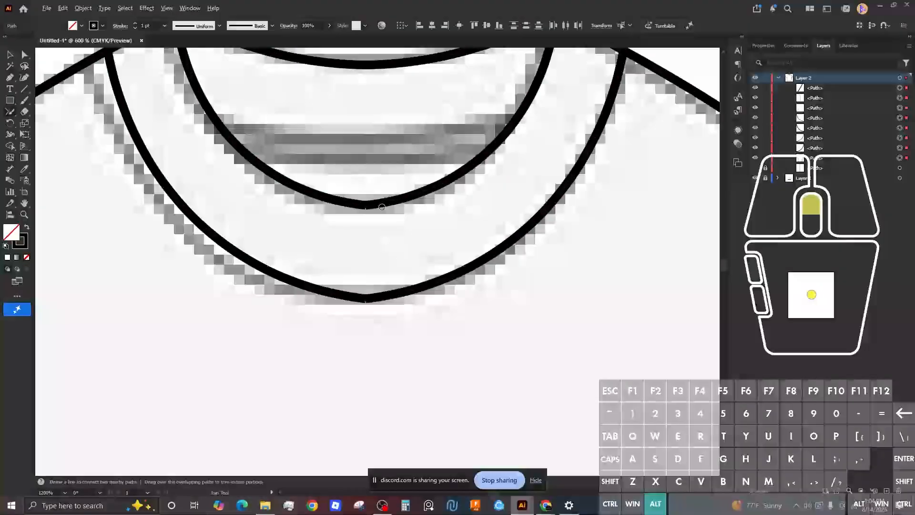
{"action": "left_click", "coordinate": [362, 200]}
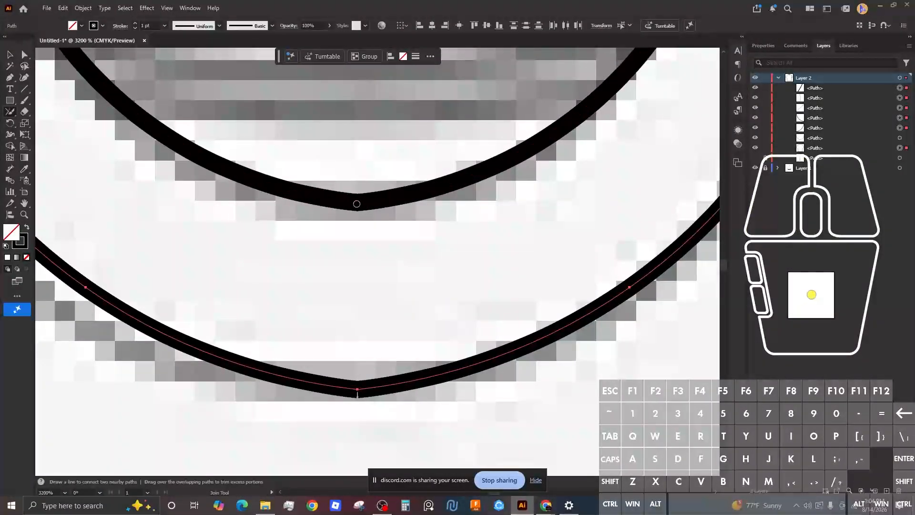
{"action": "scroll", "coordinate": [360, 205], "scroll_direction": "down", "scroll_amount": 3}
{"action": "left_click_drag", "start_coordinate": [373, 320], "coordinate": [371, 329]}
Step: Reselect all unlocked paths with the neckline's upper curve in view
{"action": "key", "text": "ctrl"}
{"action": "key", "text": "ctrl+a"}
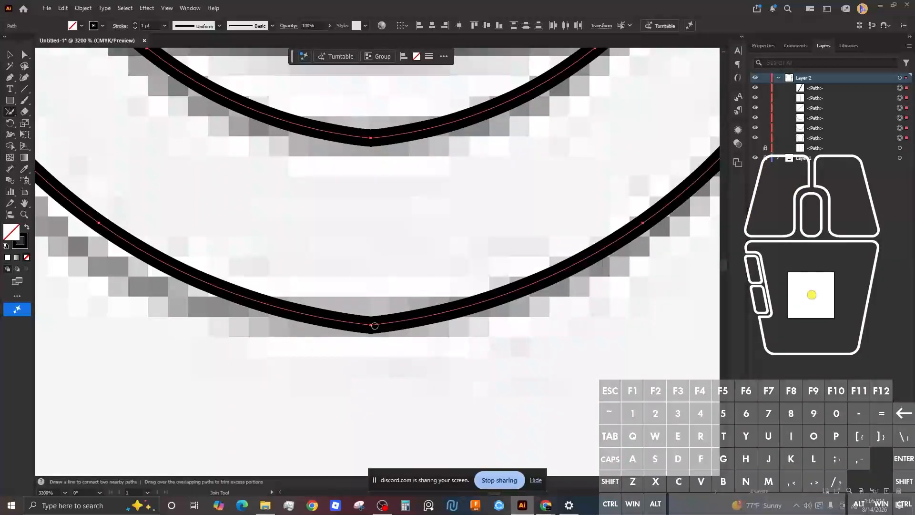
{"action": "left_click_drag", "start_coordinate": [369, 138], "coordinate": [354, 242]}
{"action": "scroll", "coordinate": [351, 250], "scroll_direction": "up", "scroll_amount": 4}
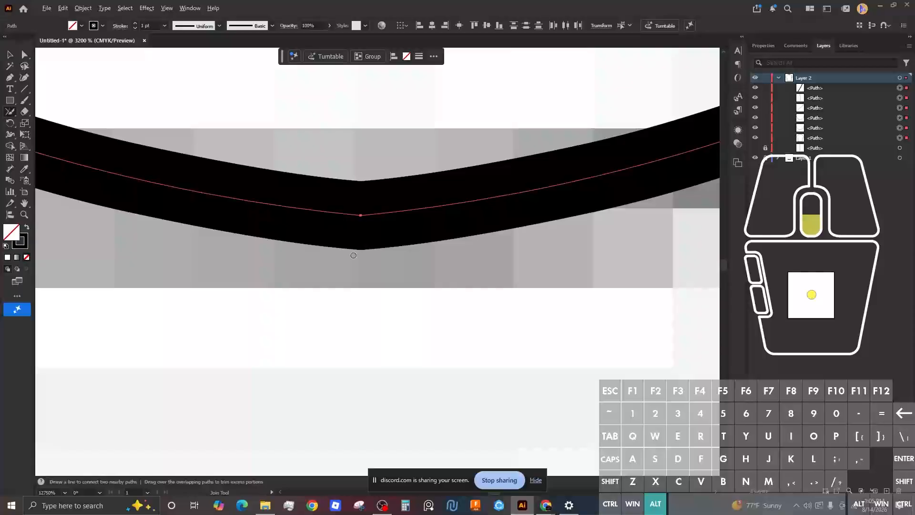
{"action": "scroll", "coordinate": [345, 254], "scroll_direction": "down", "scroll_amount": 5}
{"action": "scroll", "coordinate": [441, 204], "scroll_direction": "down", "scroll_amount": 4}
{"action": "scroll", "coordinate": [462, 125], "scroll_direction": "up", "scroll_amount": 4}
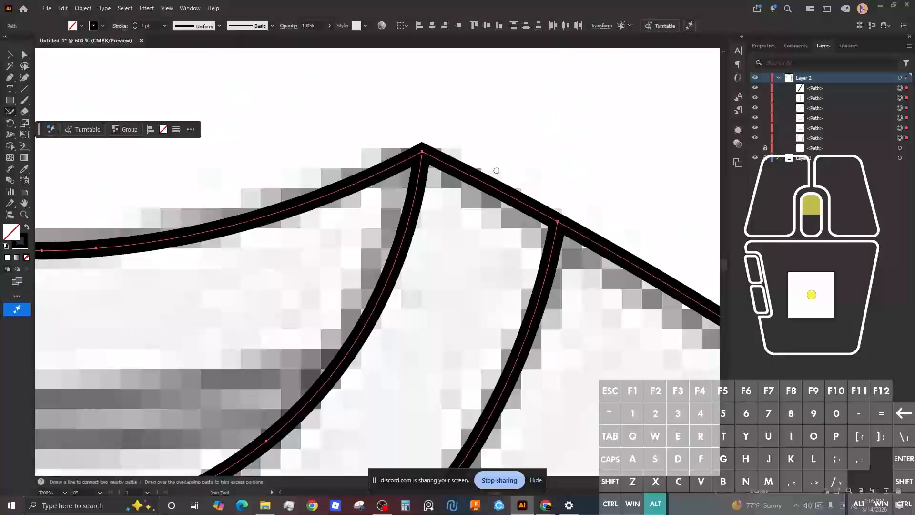
{"action": "left_click", "coordinate": [463, 125]}
{"action": "key", "text": "ctrl+a"}
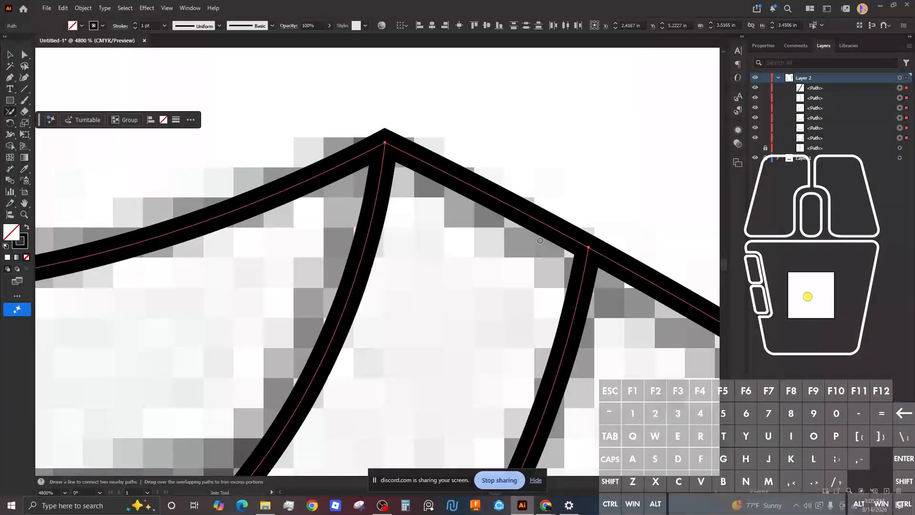
Step: Join the paths at the right collar corner, the top peak and the left collar corner
{"action": "mouse_move", "coordinate": [586, 249]}
{"action": "left_mouse_down"}
{"action": "mouse_move", "coordinate": [575, 249]}
{"action": "mouse_move", "coordinate": [609, 247]}
{"action": "left_mouse_up"}
{"action": "mouse_move", "coordinate": [397, 146]}
{"action": "left_mouse_down"}
{"action": "mouse_move", "coordinate": [383, 141]}
{"action": "mouse_move", "coordinate": [390, 144]}
{"action": "left_mouse_up"}
{"action": "scroll", "coordinate": [386, 207], "scroll_direction": "down", "scroll_amount": 3, "text": "alt"}
{"action": "scroll", "coordinate": [292, 211], "scroll_direction": "down", "scroll_amount": 5}
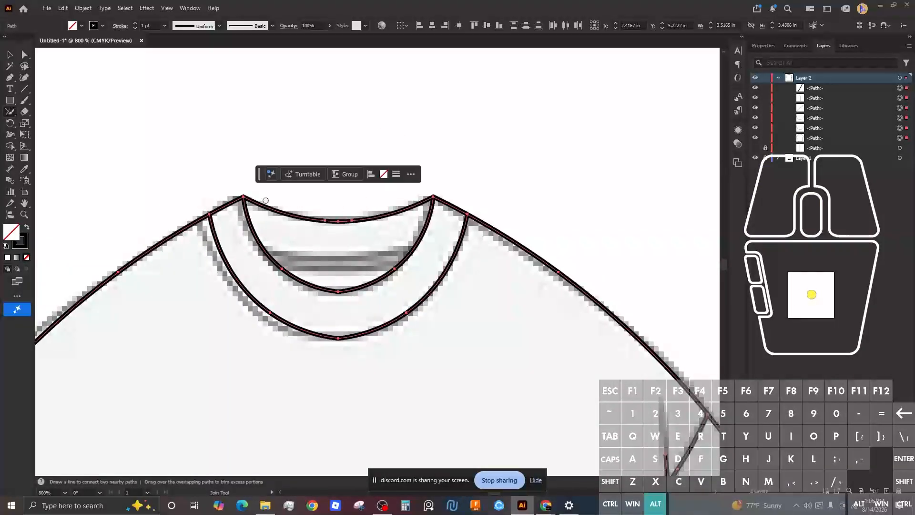
{"action": "scroll", "coordinate": [152, 198], "scroll_direction": "up", "scroll_amount": 7}
{"action": "left_click", "coordinate": [266, 213]}
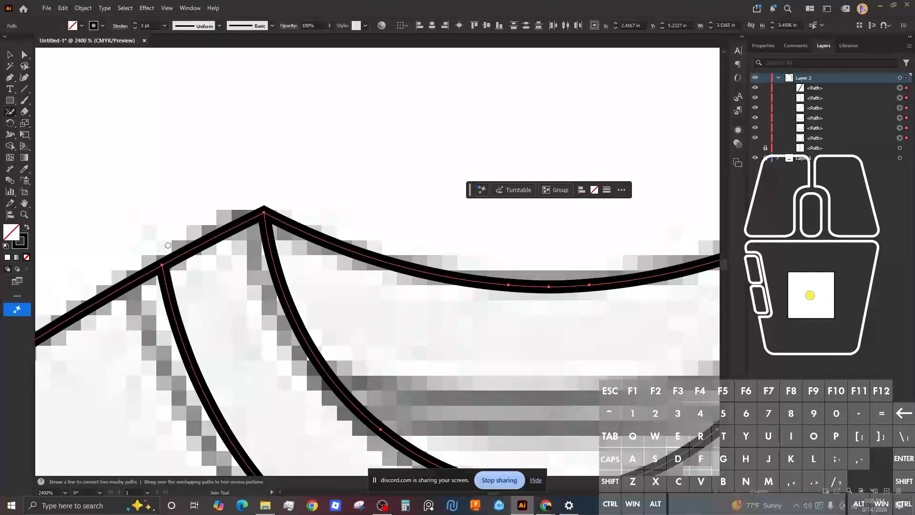
{"action": "left_click", "coordinate": [163, 262]}
{"action": "scroll", "coordinate": [266, 290], "scroll_direction": "down", "scroll_amount": 3}
Step: With Direct Selection, select the right side seam and the diagonal sleeve seam
{"action": "scroll", "coordinate": [304, 328], "scroll_direction": "up", "scroll_amount": 1}
{"action": "left_click_drag", "start_coordinate": [304, 327], "coordinate": [294, 224]}
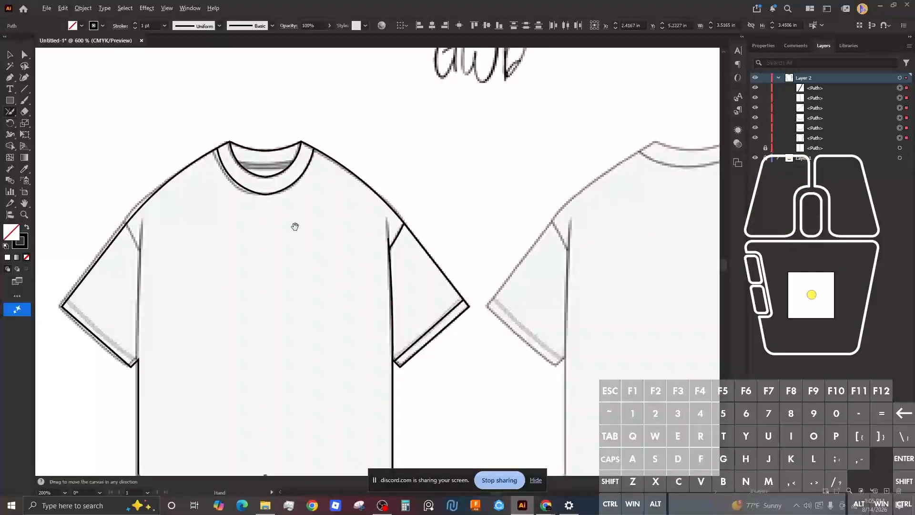
{"action": "key", "text": "a"}
{"action": "left_click", "coordinate": [440, 186]}
{"action": "left_click", "coordinate": [390, 264]}
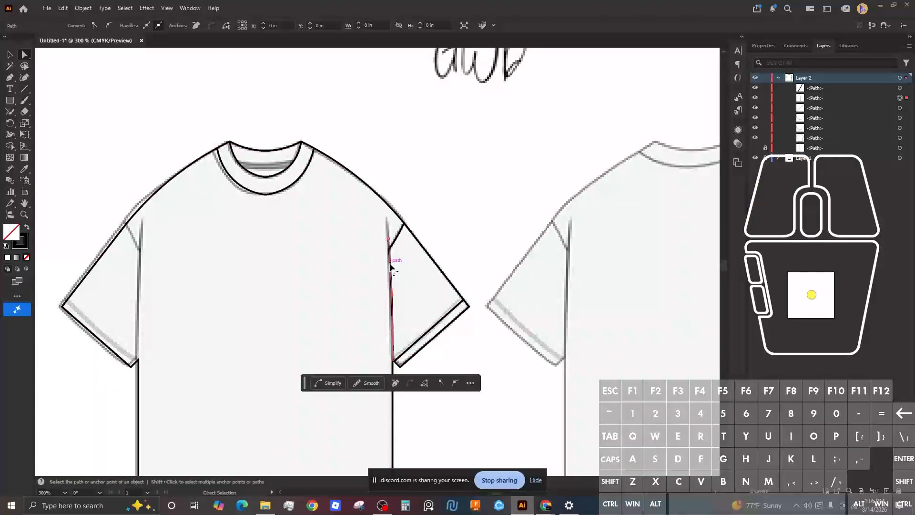
{"action": "left_click", "coordinate": [399, 235], "text": "shift"}
{"action": "scroll", "coordinate": [394, 246], "scroll_direction": "down", "scroll_amount": 3}
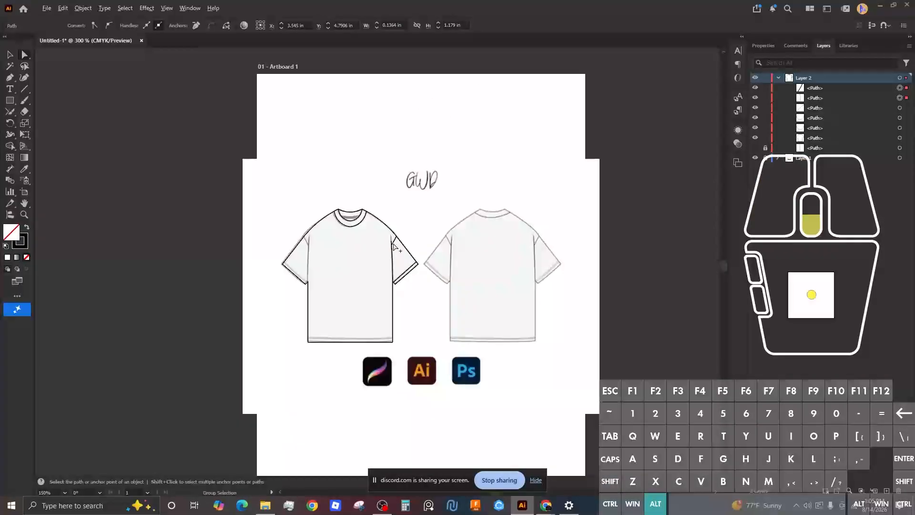
{"action": "scroll", "coordinate": [394, 247], "scroll_direction": "up", "scroll_amount": 7}
{"action": "scroll", "coordinate": [339, 271], "scroll_direction": "up", "scroll_amount": 4}
Step: Reselect the diagonal sleeve seam plus the vertical side seam, centred on their junction
{"action": "left_click", "coordinate": [424, 255]}
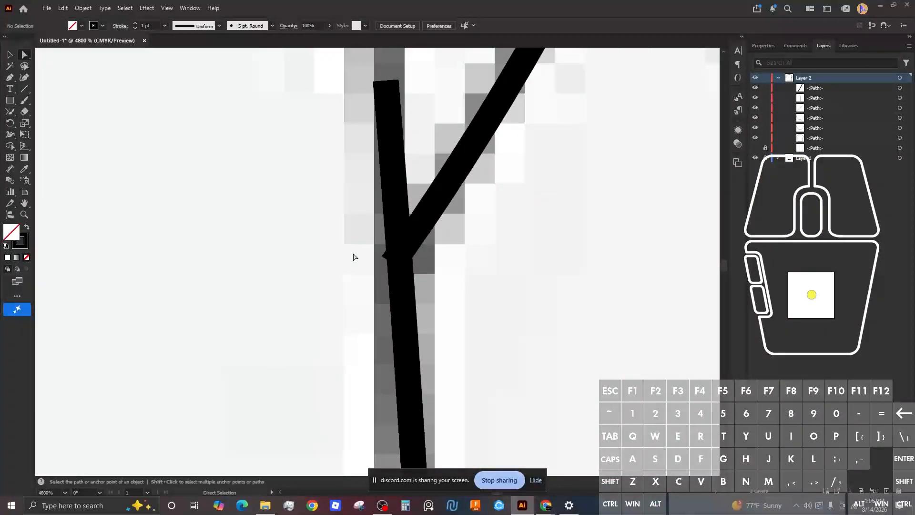
{"action": "left_click", "coordinate": [425, 226]}
{"action": "left_click", "coordinate": [402, 285], "text": "shift"}
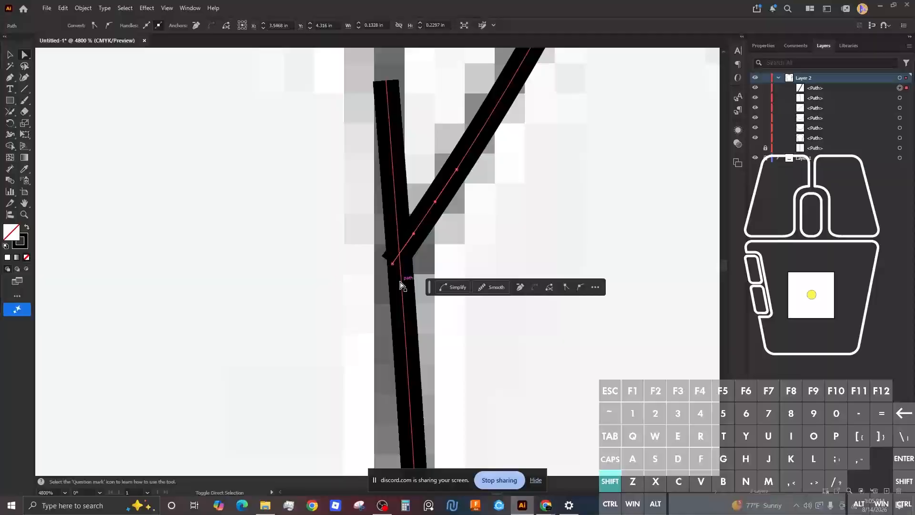
{"action": "scroll", "coordinate": [317, 145], "scroll_direction": "down", "scroll_amount": 4}
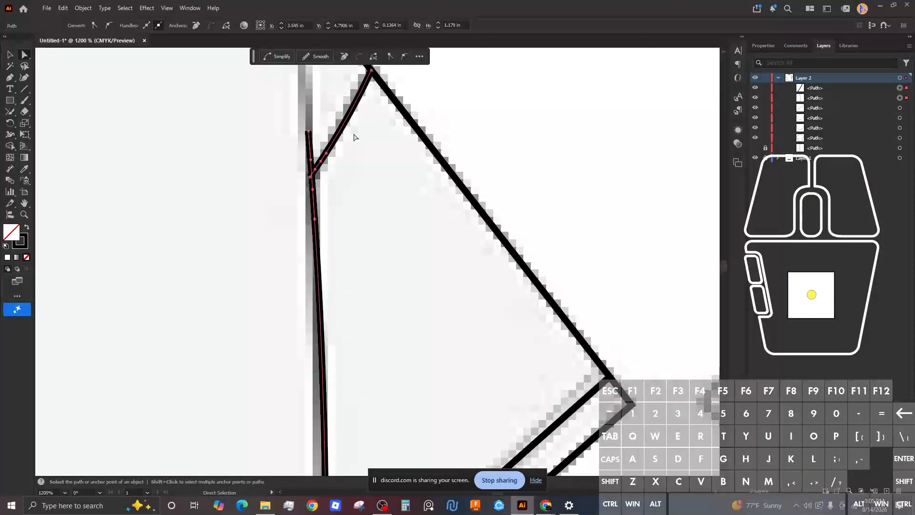
{"action": "left_click_drag", "start_coordinate": [326, 153], "coordinate": [419, 156]}
{"action": "scroll", "coordinate": [414, 159], "scroll_direction": "down", "scroll_amount": 2}
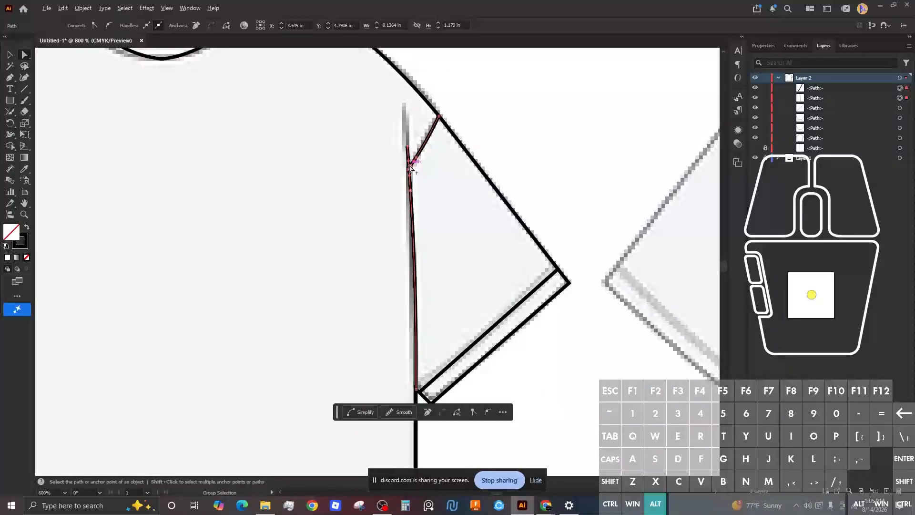
{"action": "scroll", "coordinate": [413, 162], "scroll_direction": "up", "scroll_amount": 5}
Step: Scribble over the Y junction with the Join Tool to merge the seams into one corner
{"action": "left_click", "coordinate": [9, 112]}
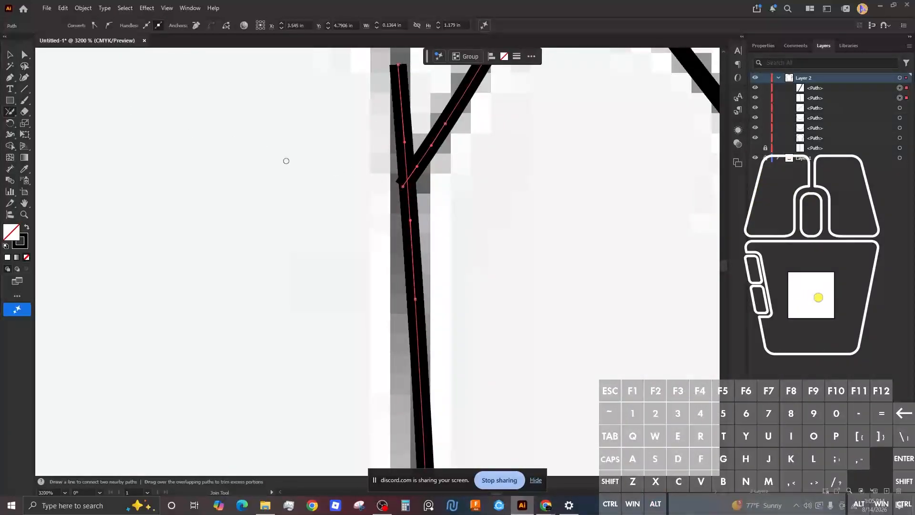
{"action": "scroll", "coordinate": [404, 172], "scroll_direction": "up", "scroll_amount": 1}
{"action": "left_click_drag", "start_coordinate": [401, 178], "coordinate": [385, 192]}
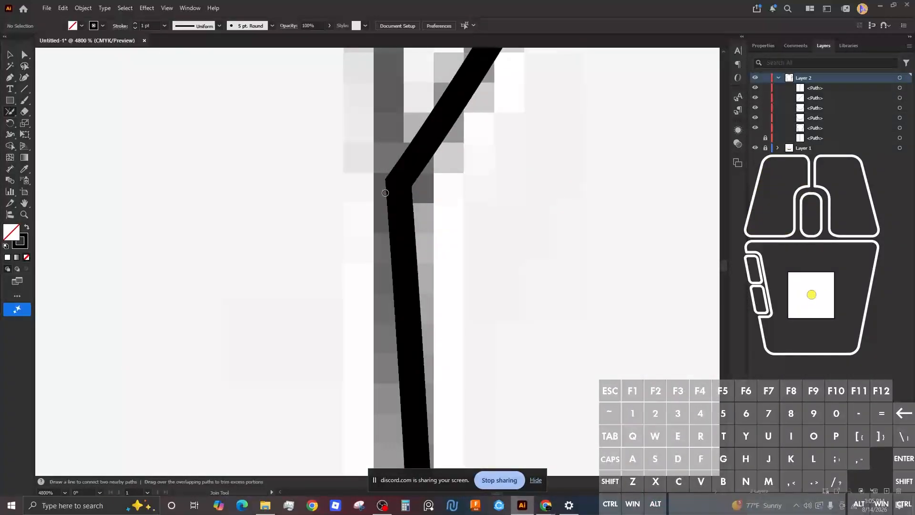
{"action": "key", "text": "a"}
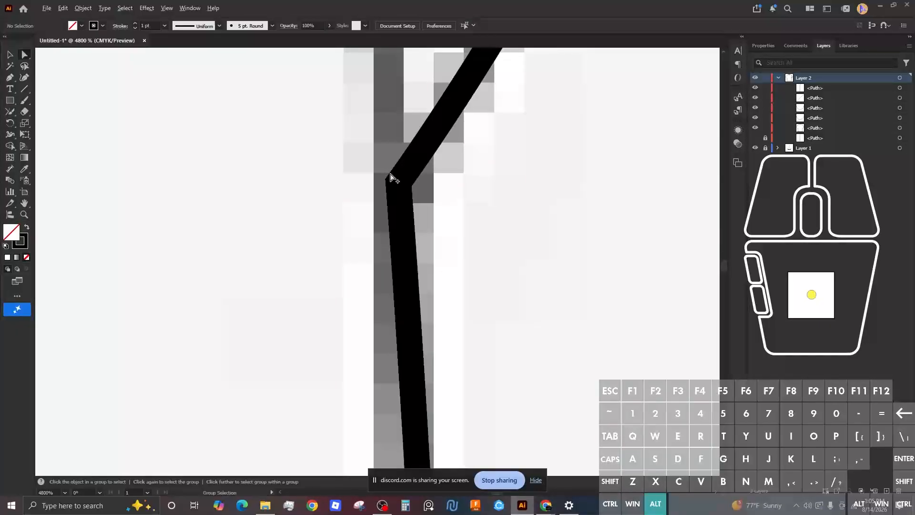
{"action": "scroll", "coordinate": [392, 176], "scroll_direction": "up", "scroll_amount": 1}
{"action": "scroll", "coordinate": [391, 175], "scroll_direction": "down", "scroll_amount": 9}
{"action": "scroll", "coordinate": [390, 174], "scroll_direction": "up", "scroll_amount": 2}
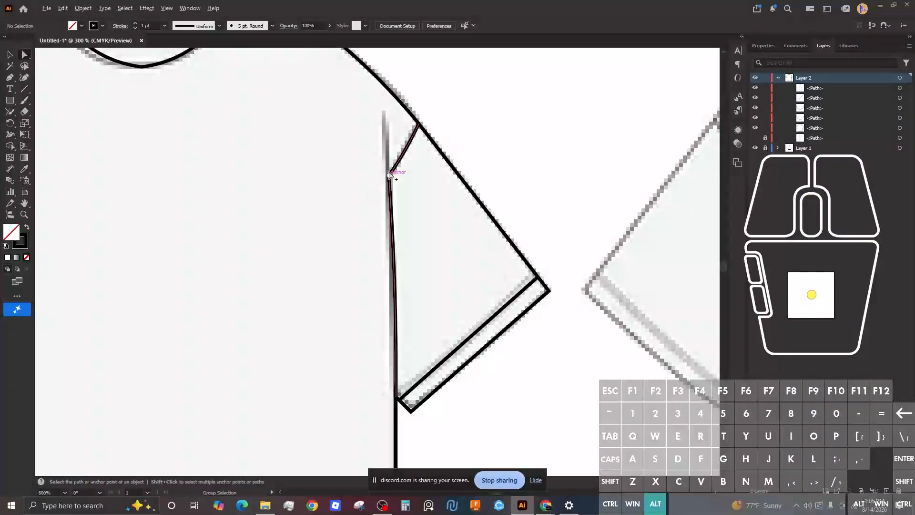
{"action": "left_click", "coordinate": [492, 107]}
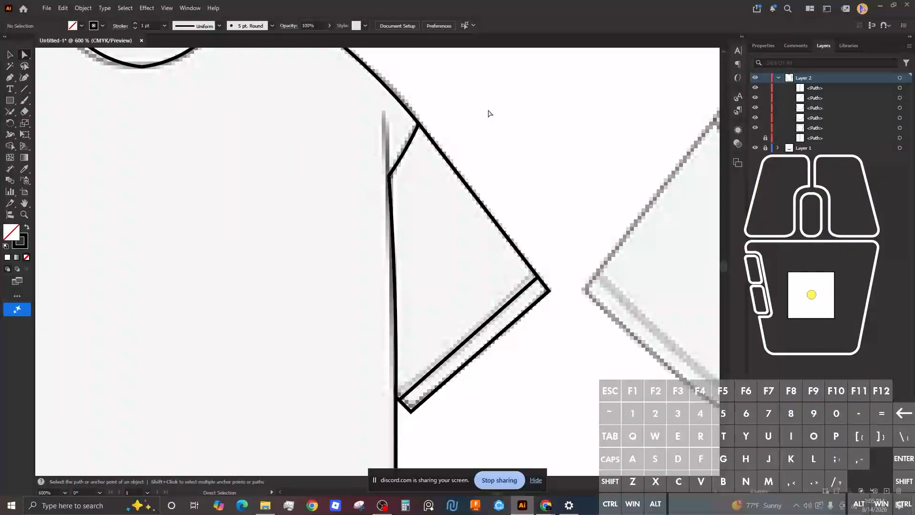
Step: Draw the right sleeve seam as a two-point Pen line over the mockup
{"action": "key", "text": "p"}
{"action": "left_click", "coordinate": [389, 175]}
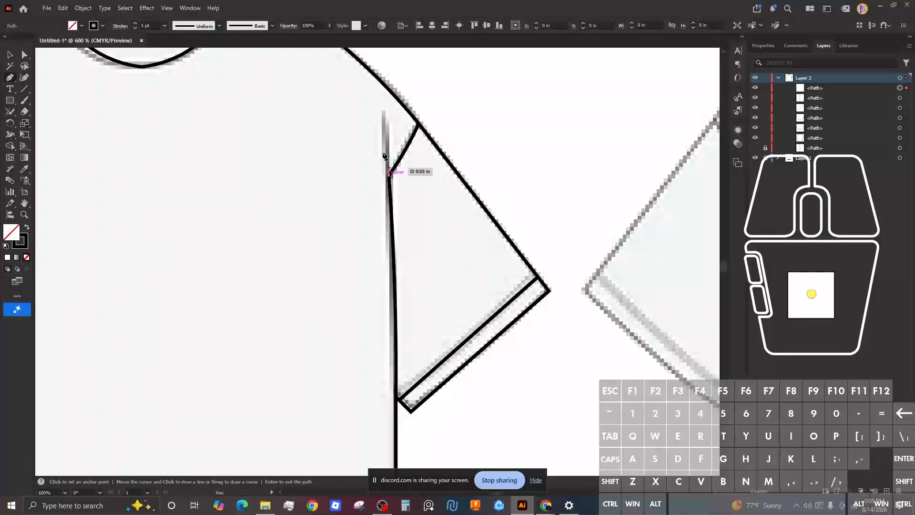
{"action": "left_click", "coordinate": [382, 126]}
{"action": "scroll", "coordinate": [388, 165], "scroll_direction": "down", "scroll_amount": 3}
{"action": "scroll", "coordinate": [388, 164], "scroll_direction": "up", "scroll_amount": 6}
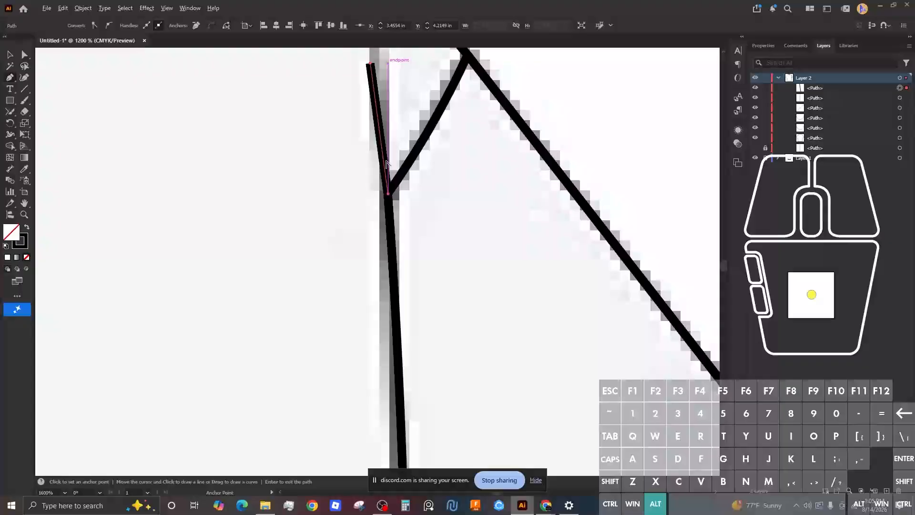
{"action": "scroll", "coordinate": [387, 164], "scroll_direction": "up", "scroll_amount": 3}
{"action": "scroll", "coordinate": [429, 134], "scroll_direction": "down", "scroll_amount": 8}
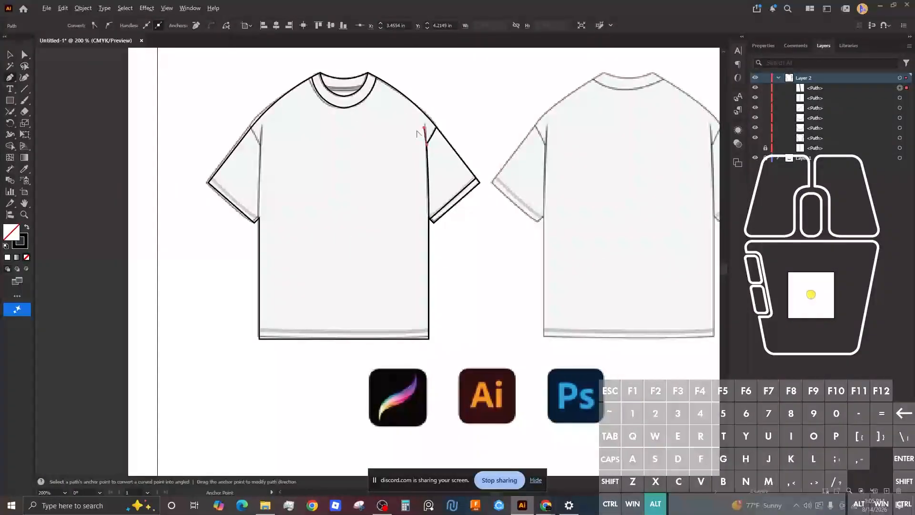
Step: Zoom in on the right sleeve and select its cuff line and the side seam path
{"action": "key", "text": "z"}
{"action": "left_click", "coordinate": [408, 105]}
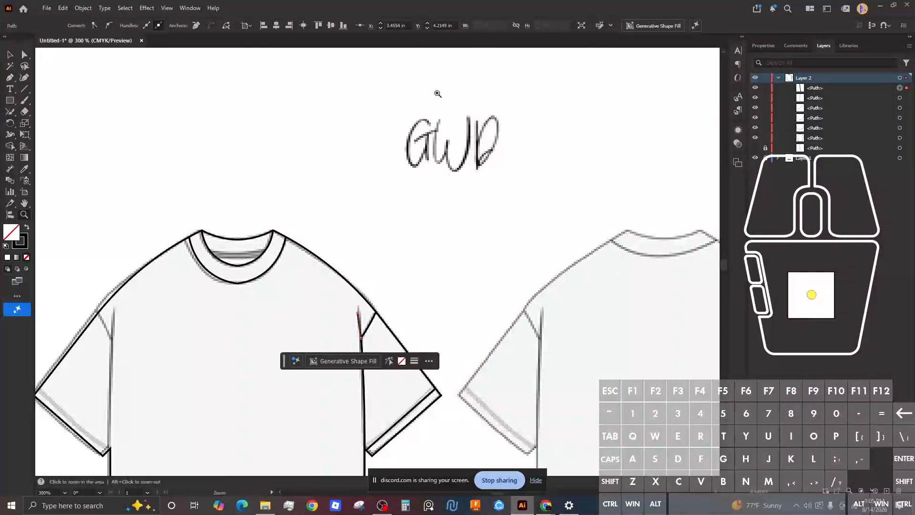
{"action": "key", "text": "ctrl"}
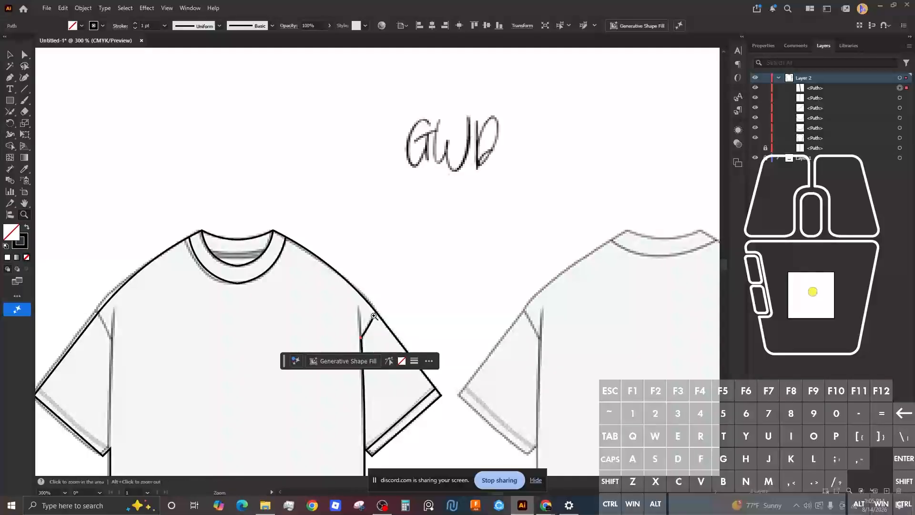
{"action": "left_click", "coordinate": [410, 272]}
{"action": "left_click_drag", "start_coordinate": [388, 329], "coordinate": [479, 225]}
{"action": "key", "text": "a"}
{"action": "left_click", "coordinate": [480, 223]}
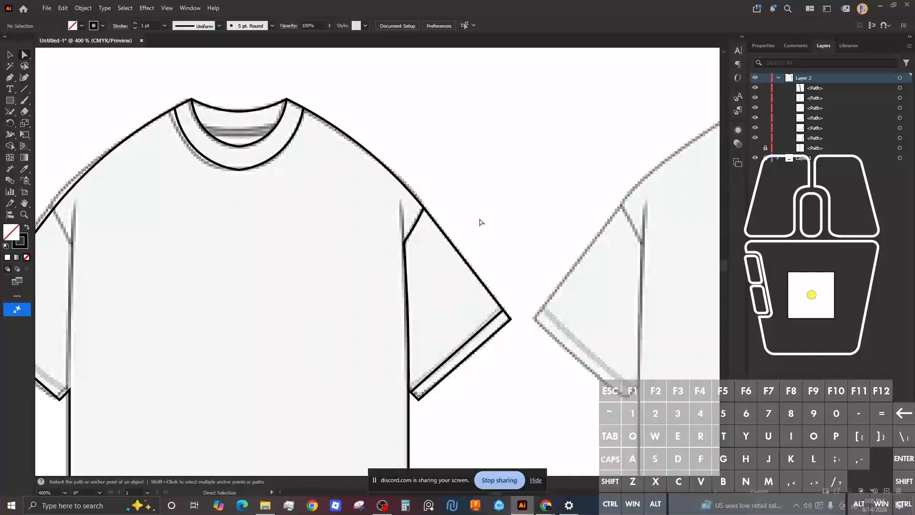
{"action": "left_click", "coordinate": [457, 355]}
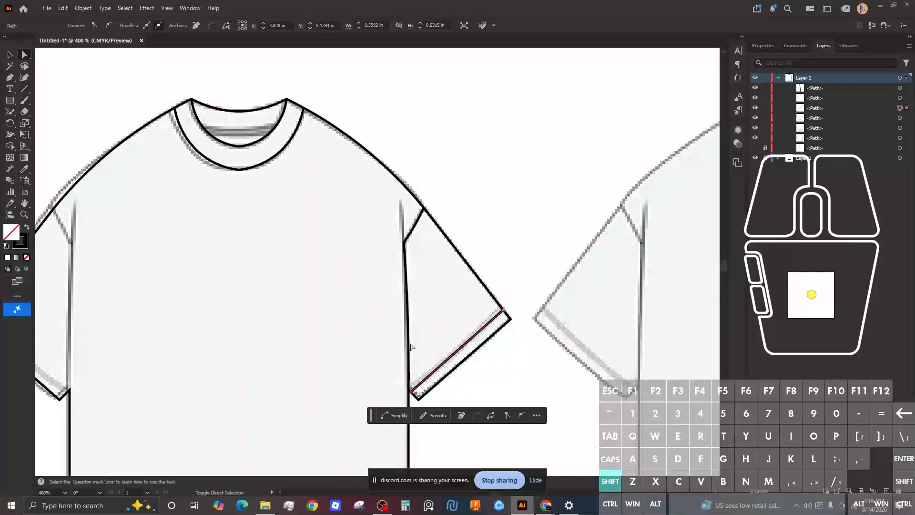
{"action": "left_click", "coordinate": [408, 343], "text": "shift"}
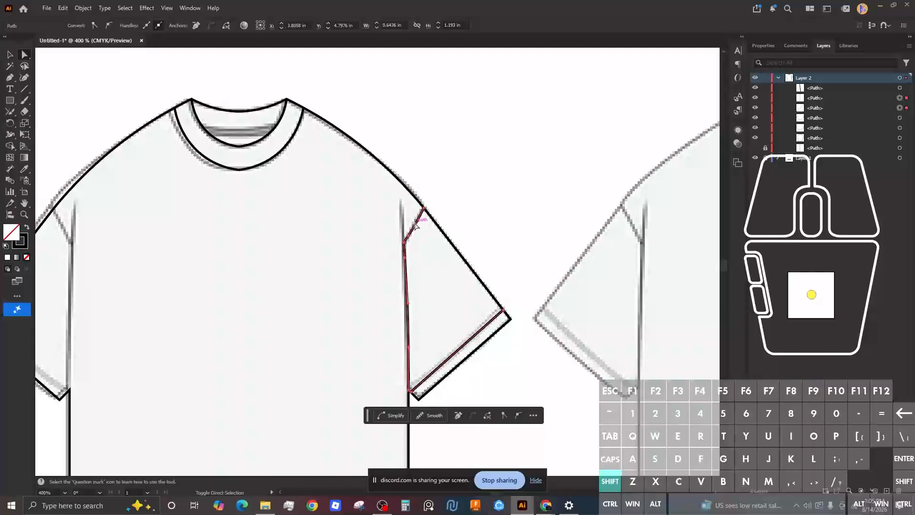
Step: Redo the selection of the right sleeve's cuff line together with the side seam
{"action": "left_click", "coordinate": [479, 198]}
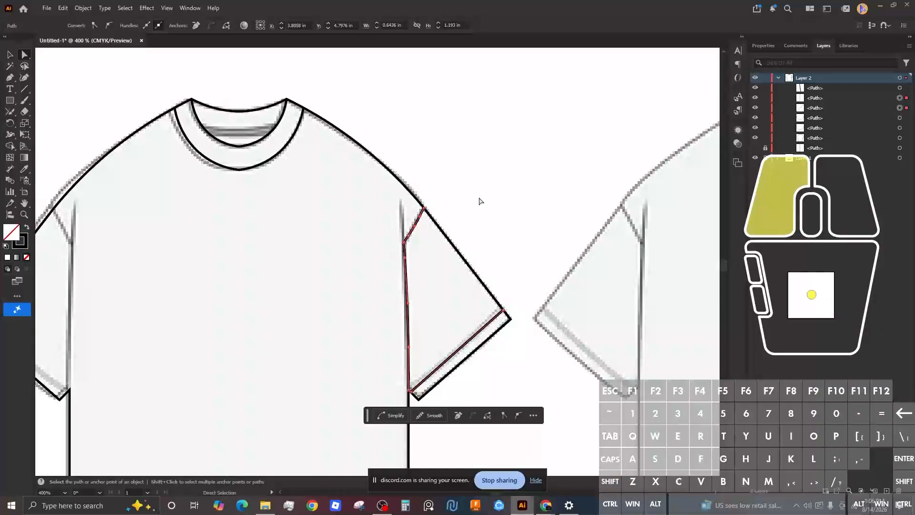
{"action": "left_click", "coordinate": [477, 332]}
{"action": "left_click", "coordinate": [408, 328], "text": "shift"}
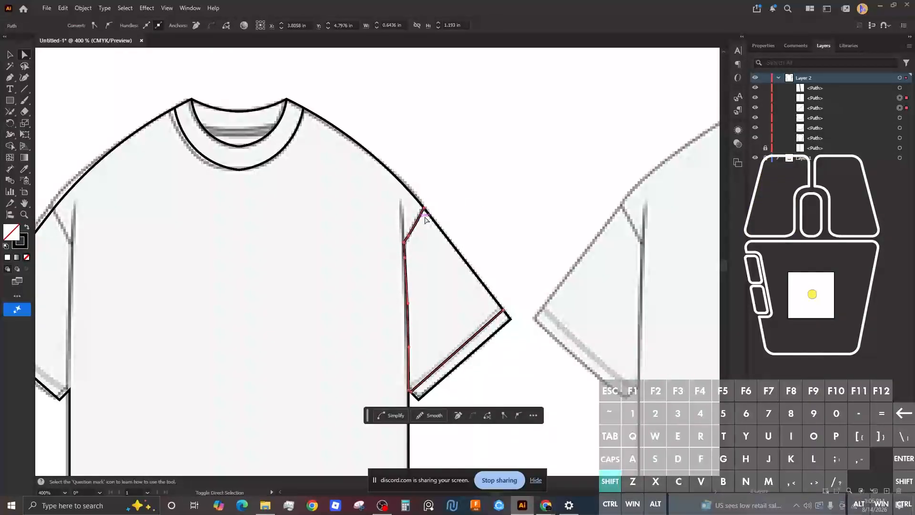
{"action": "left_click", "coordinate": [475, 223]}
{"action": "left_click", "coordinate": [485, 328]}
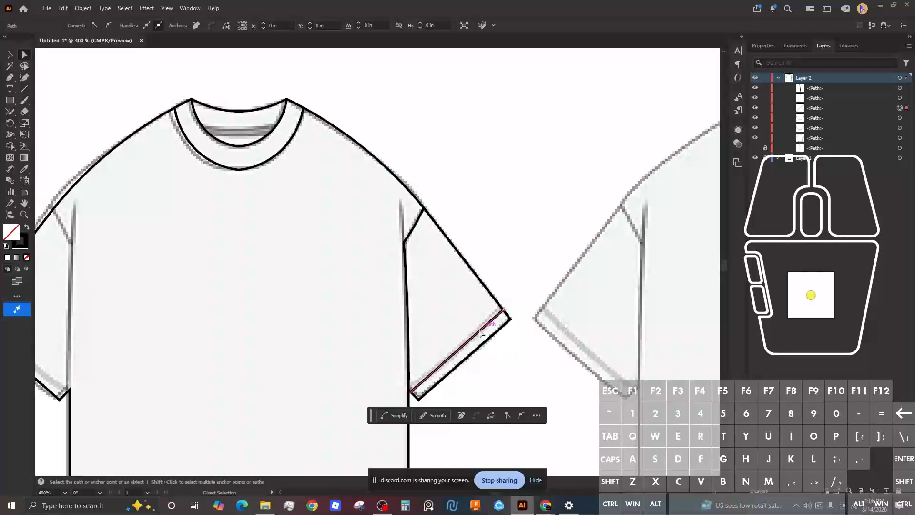
{"action": "left_click", "coordinate": [412, 373], "text": "shift"}
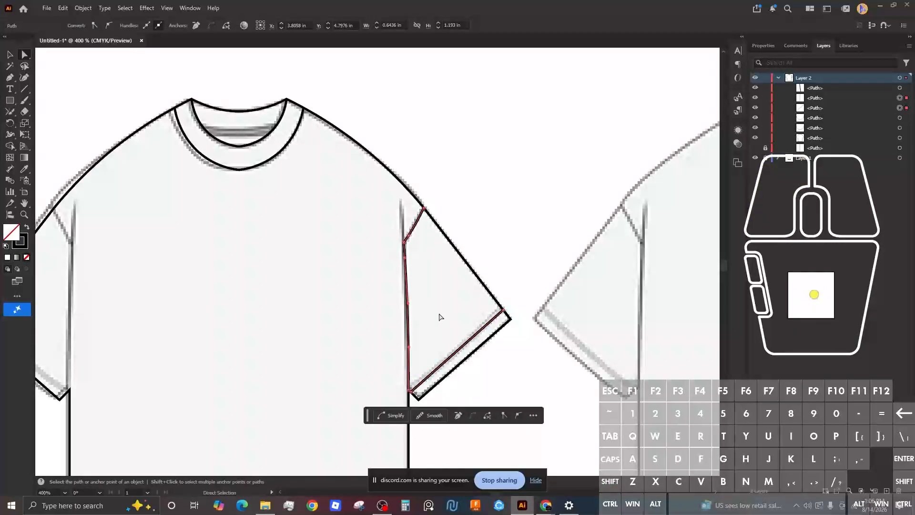
Step: Alt-drag the sleeve seam line leftward to duplicate it over the left underarm
{"action": "key", "text": "ctrl"}
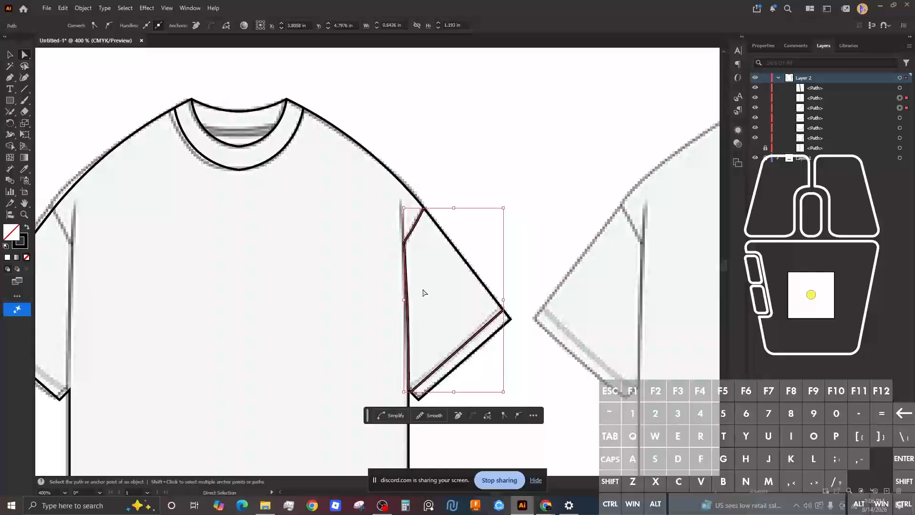
{"action": "key", "text": "alt"}
{"action": "left_click_drag", "start_coordinate": [386, 280], "coordinate": [488, 264]}
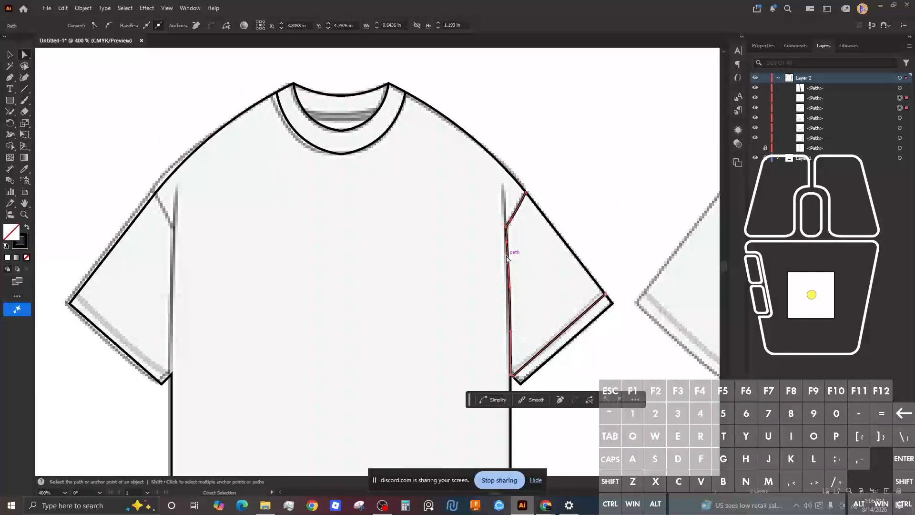
{"action": "key", "text": "v"}
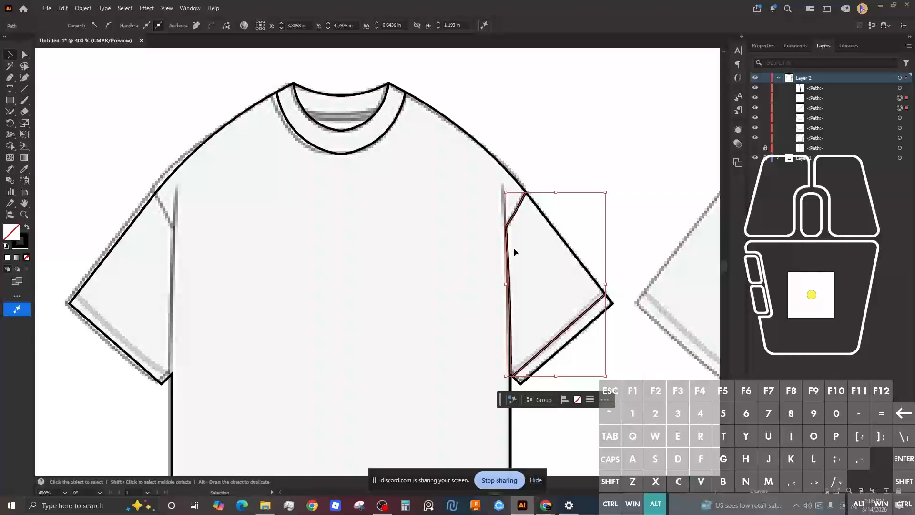
{"action": "left_click_drag", "start_coordinate": [509, 255], "coordinate": [211, 252]}
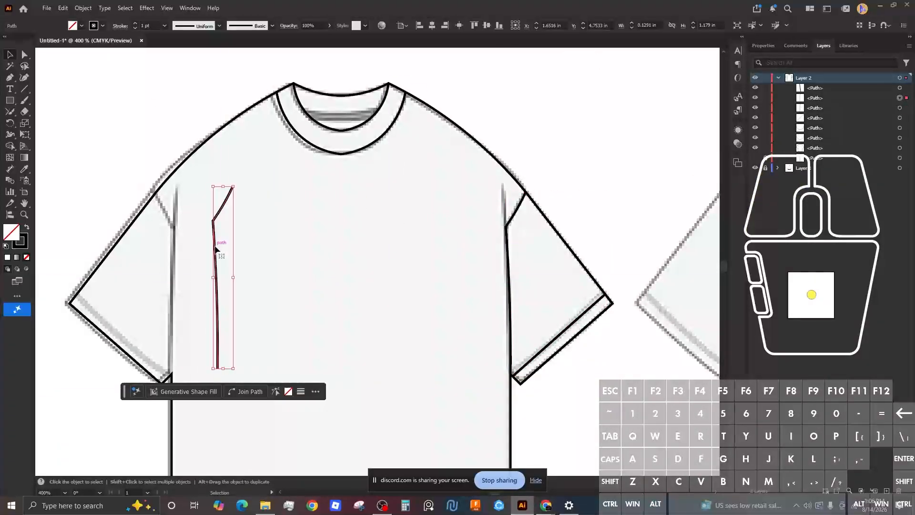
Step: Reflect the copied seam vertically with Transform > Reflect
{"action": "right_click", "coordinate": [216, 249]}
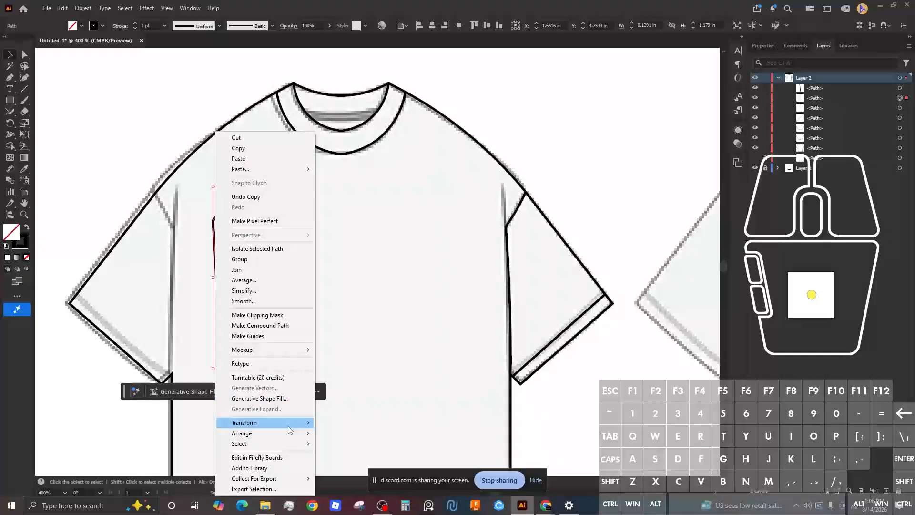
{"action": "mouse_move", "coordinate": [305, 423]}
{"action": "left_click", "coordinate": [349, 457]}
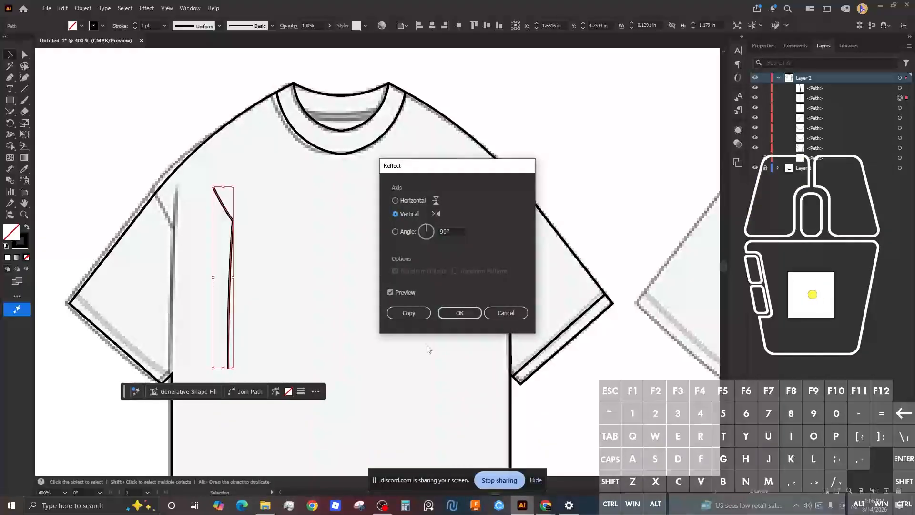
{"action": "left_click", "coordinate": [443, 313]}
Step: Drag the mirrored seam onto the left sleeve corner, then select the right sleeve hem
{"action": "scroll", "coordinate": [207, 220], "scroll_direction": "up", "scroll_amount": 1}
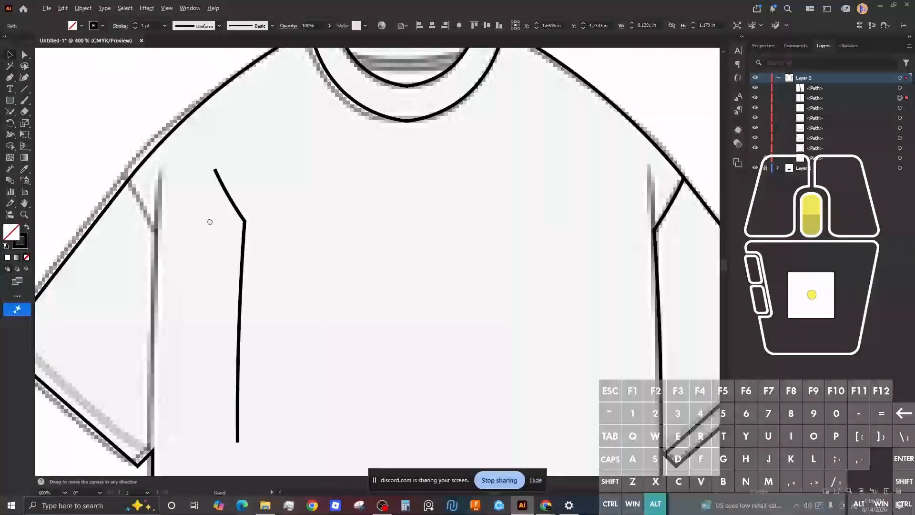
{"action": "left_click_drag", "start_coordinate": [209, 219], "coordinate": [315, 197]}
{"action": "scroll", "coordinate": [314, 198], "scroll_direction": "down", "scroll_amount": 5}
{"action": "key", "text": "ctrl"}
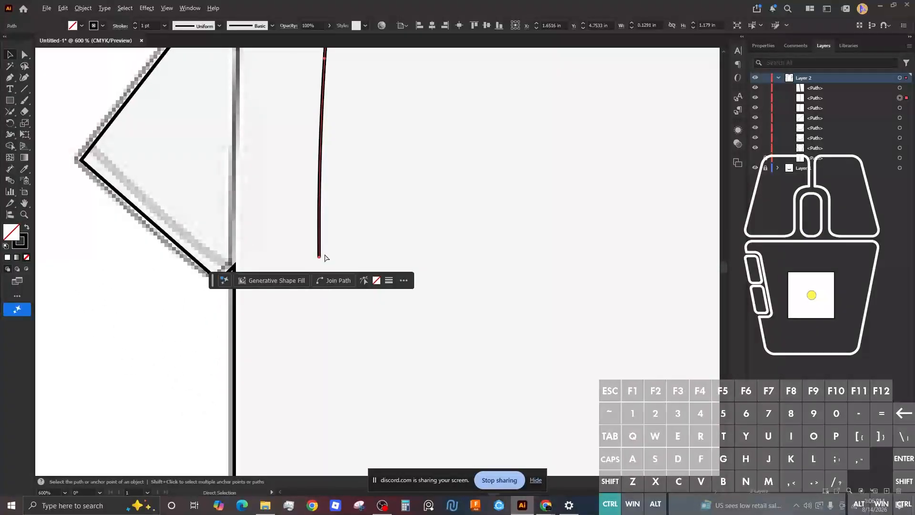
{"action": "left_click_drag", "start_coordinate": [318, 257], "coordinate": [233, 271]}
{"action": "scroll", "coordinate": [364, 228], "scroll_direction": "up", "scroll_amount": 1}
{"action": "scroll", "coordinate": [365, 224], "scroll_direction": "up", "scroll_amount": 2}
{"action": "scroll", "coordinate": [365, 224], "scroll_direction": "up", "scroll_amount": 1}
{"action": "scroll", "coordinate": [365, 224], "scroll_direction": "down", "scroll_amount": 4}
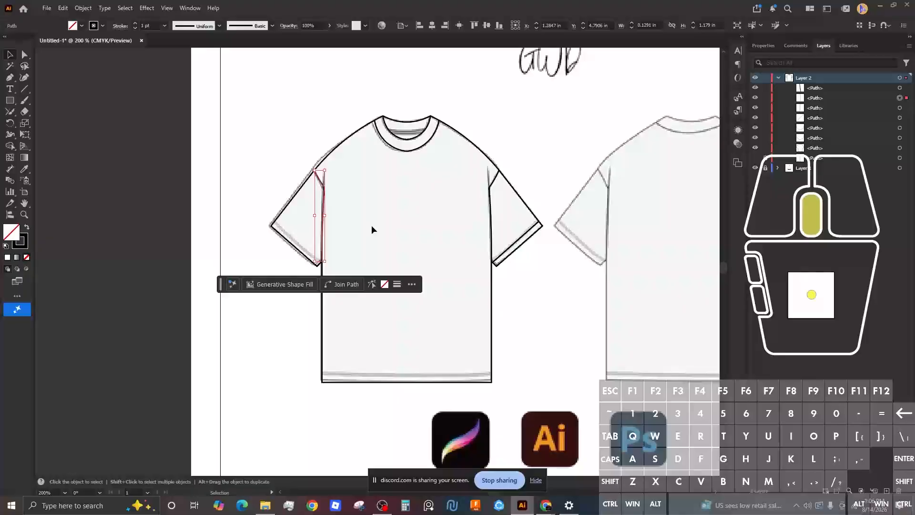
{"action": "left_click_drag", "start_coordinate": [371, 225], "coordinate": [337, 229]}
{"action": "left_click", "coordinate": [506, 181]}
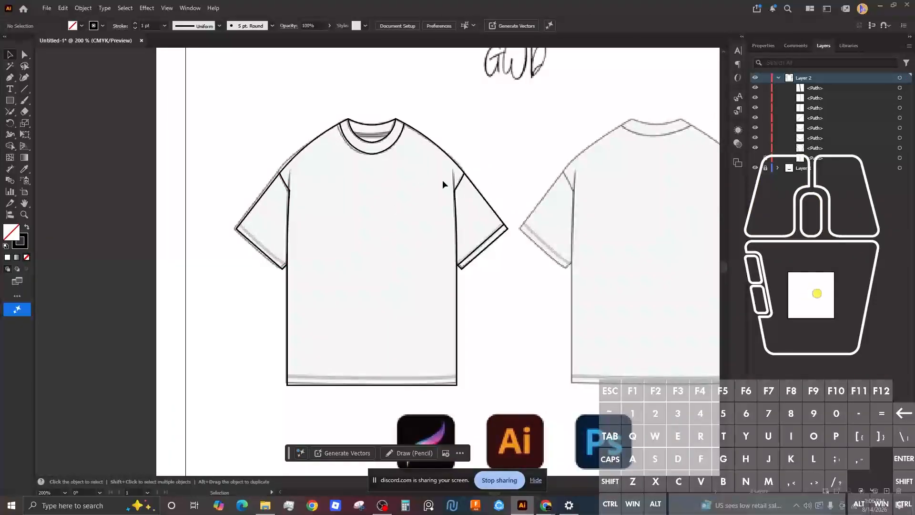
{"action": "left_click", "coordinate": [485, 245]}
Step: Copy and paste the right sleeve hem line and reflect the copy vertically
{"action": "scroll", "coordinate": [485, 245], "scroll_direction": "down", "scroll_amount": 2}
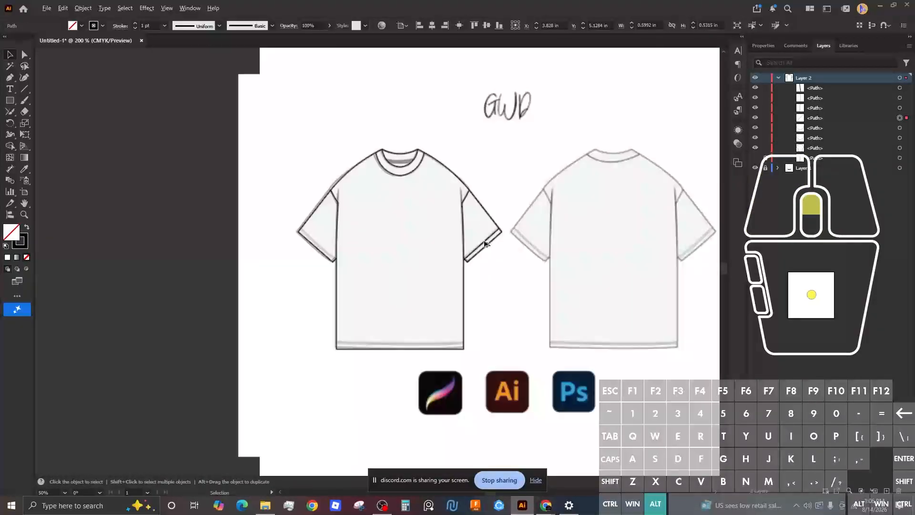
{"action": "scroll", "coordinate": [484, 245], "scroll_direction": "up", "scroll_amount": 2}
{"action": "scroll", "coordinate": [484, 245], "scroll_direction": "down", "scroll_amount": 1}
{"action": "key", "text": "ctrl"}
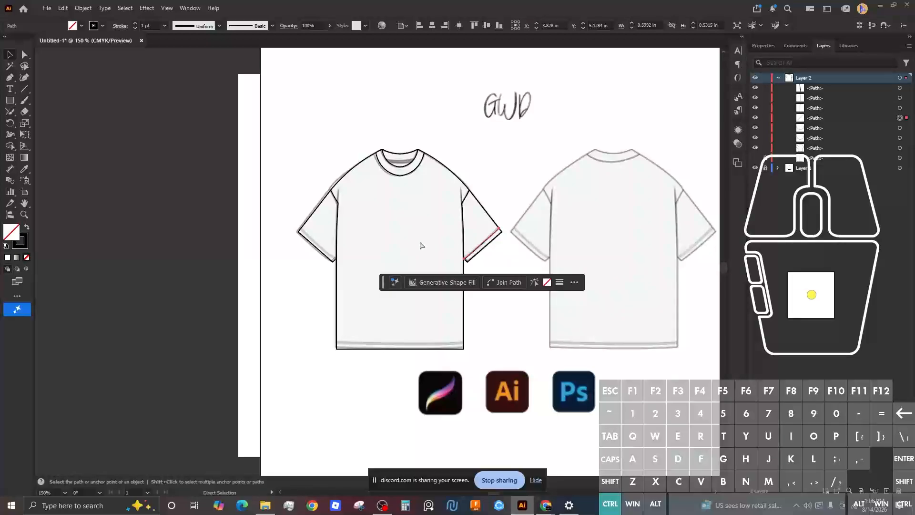
{"action": "key", "text": "ctrl+v"}
{"action": "right_click", "coordinate": [382, 259]}
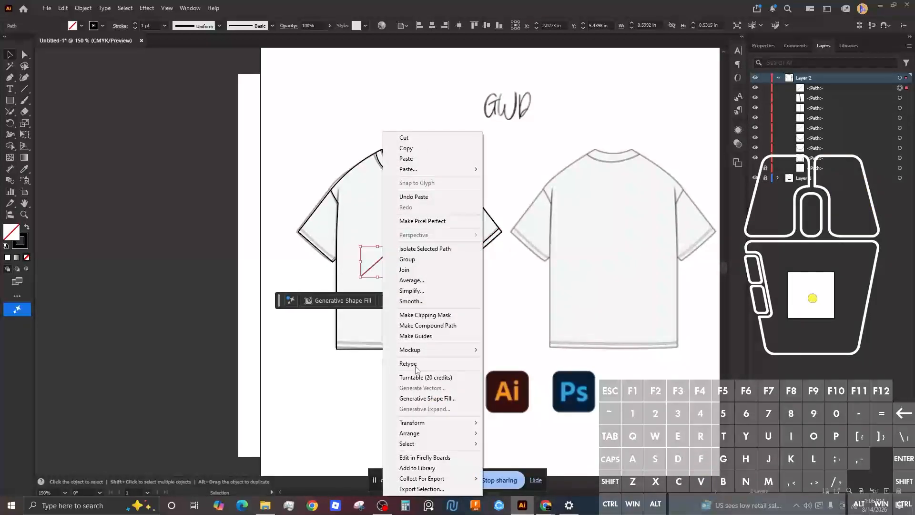
{"action": "mouse_move", "coordinate": [457, 423]}
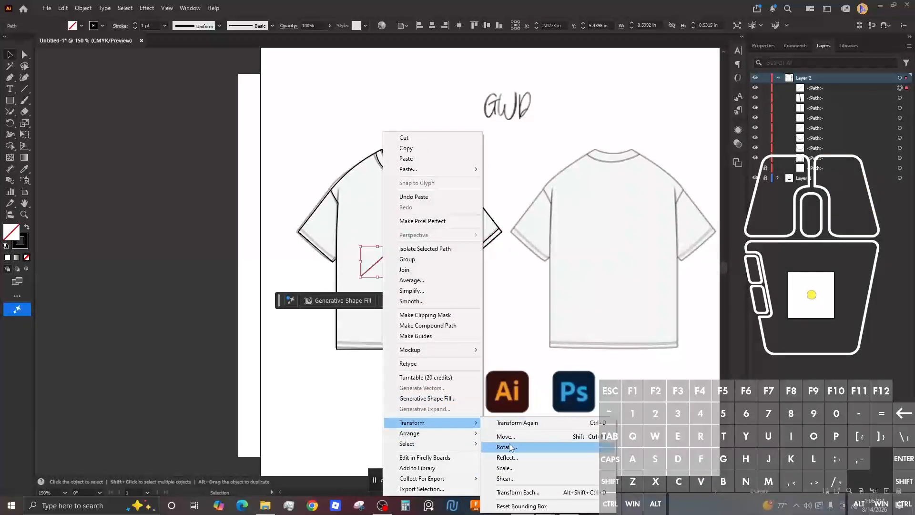
{"action": "left_click", "coordinate": [504, 458]}
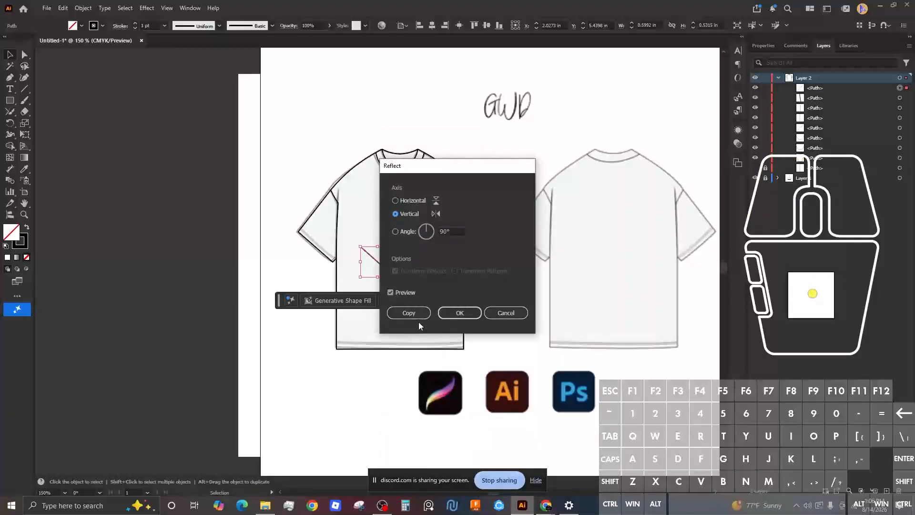
{"action": "left_click", "coordinate": [459, 313]}
Step: Move the mirrored hem onto the left sleeve, nudging it to meet the sleeve seam
{"action": "scroll", "coordinate": [370, 256], "scroll_direction": "up", "scroll_amount": 1}
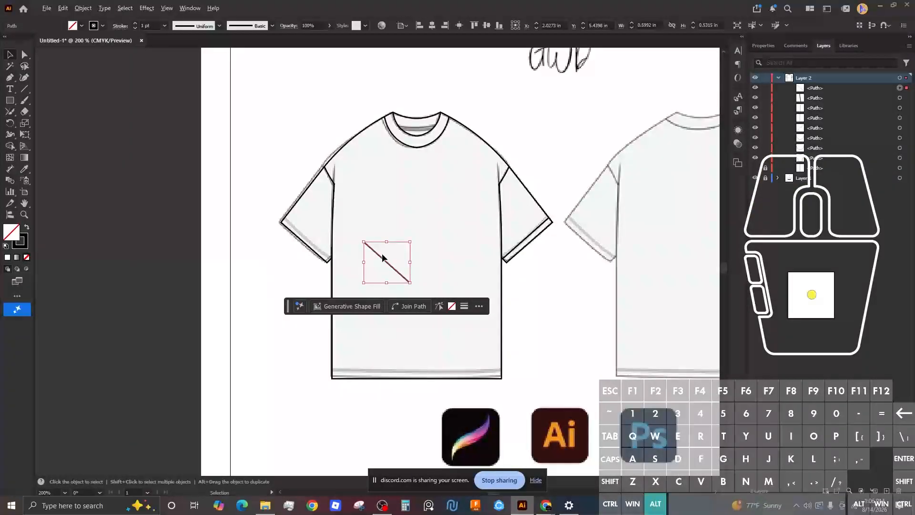
{"action": "left_click_drag", "start_coordinate": [383, 261], "coordinate": [307, 240]}
{"action": "scroll", "coordinate": [329, 251], "scroll_direction": "down", "scroll_amount": 3}
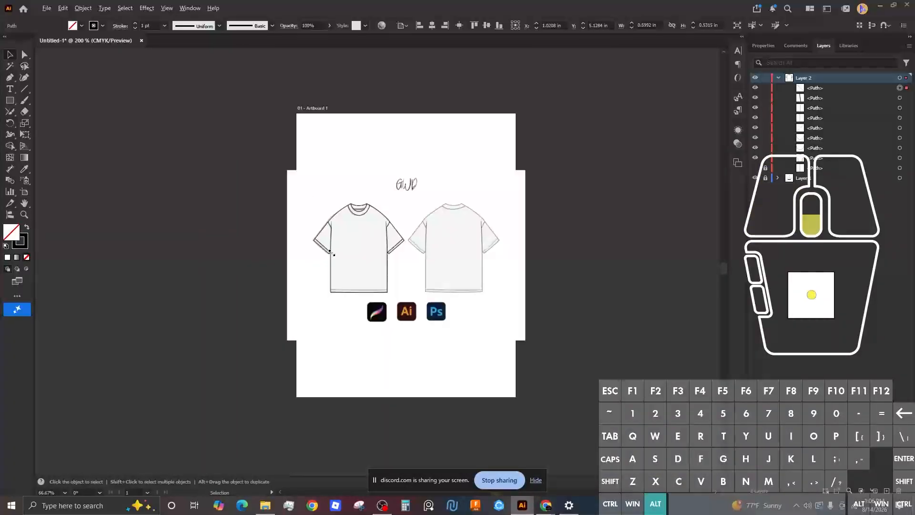
{"action": "scroll", "coordinate": [330, 251], "scroll_direction": "up", "scroll_amount": 8}
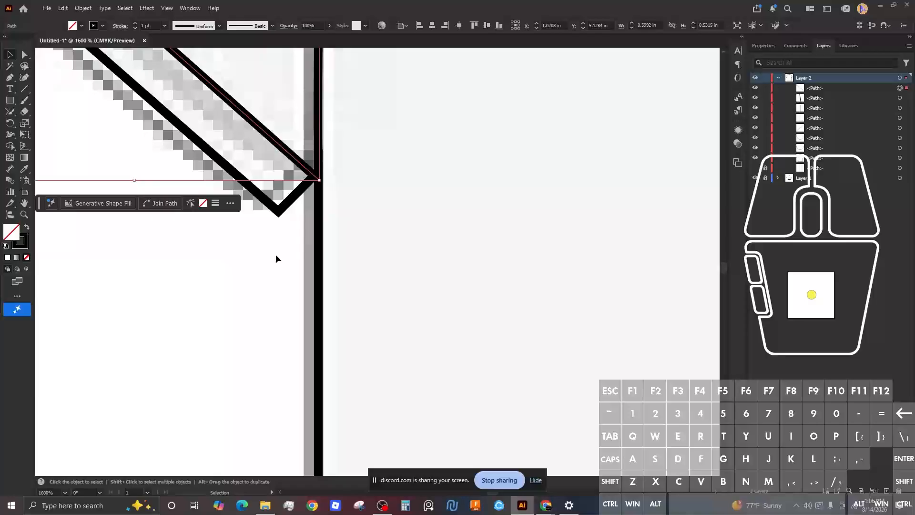
{"action": "scroll", "coordinate": [275, 254], "scroll_direction": "down", "scroll_amount": 3}
{"action": "scroll", "coordinate": [276, 254], "scroll_direction": "up", "scroll_amount": 2}
{"action": "left_click", "coordinate": [276, 200]}
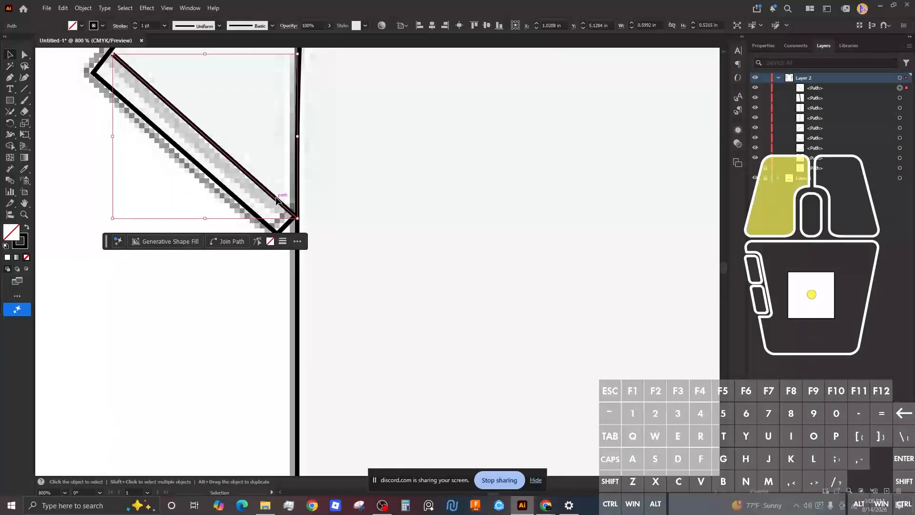
{"action": "left_click_drag", "start_coordinate": [276, 200], "coordinate": [276, 200]}
{"action": "left_click", "coordinate": [265, 330]}
{"action": "scroll", "coordinate": [264, 329], "scroll_direction": "up", "scroll_amount": 1}
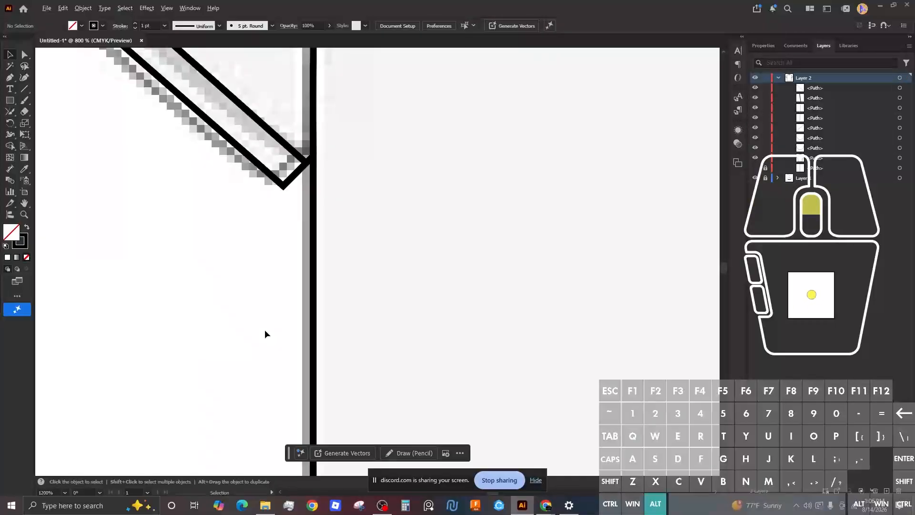
{"action": "scroll", "coordinate": [264, 330], "scroll_direction": "down", "scroll_amount": 5}
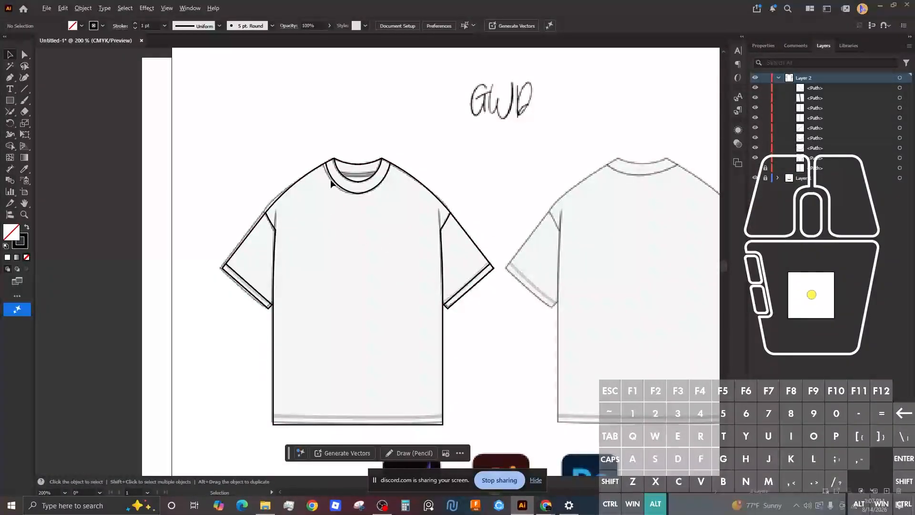
Step: With Direct Selection, select the inner neckline curve's bottom anchor
{"action": "scroll", "coordinate": [359, 165], "scroll_direction": "down", "scroll_amount": 3}
{"action": "scroll", "coordinate": [359, 167], "scroll_direction": "up", "scroll_amount": 10}
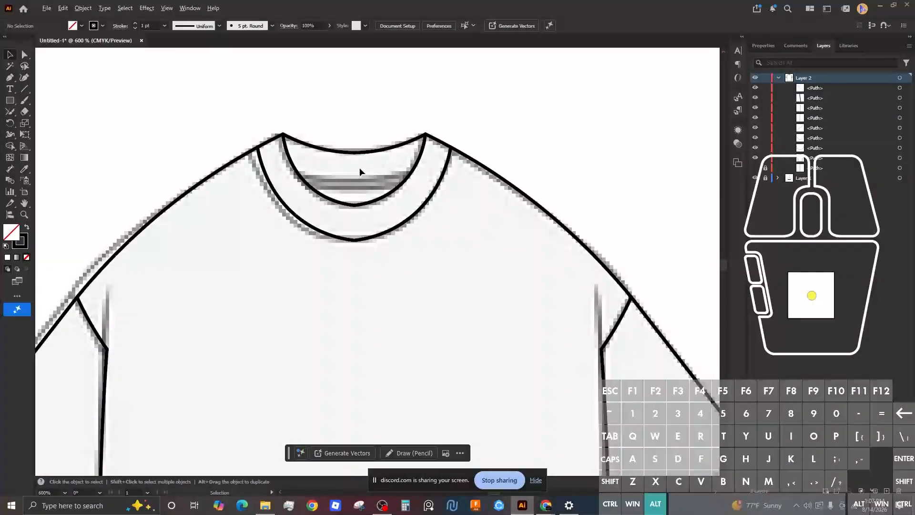
{"action": "left_click", "coordinate": [348, 270]}
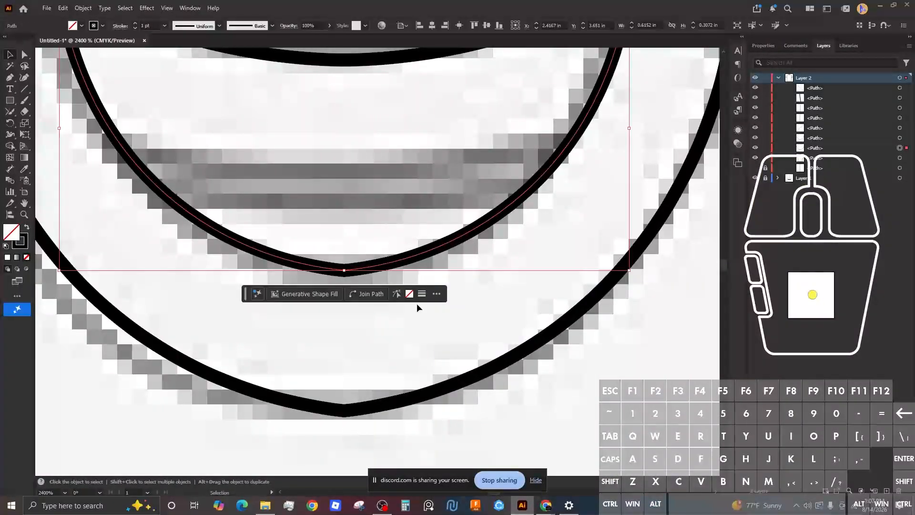
{"action": "key", "text": "a"}
{"action": "left_click", "coordinate": [347, 269]}
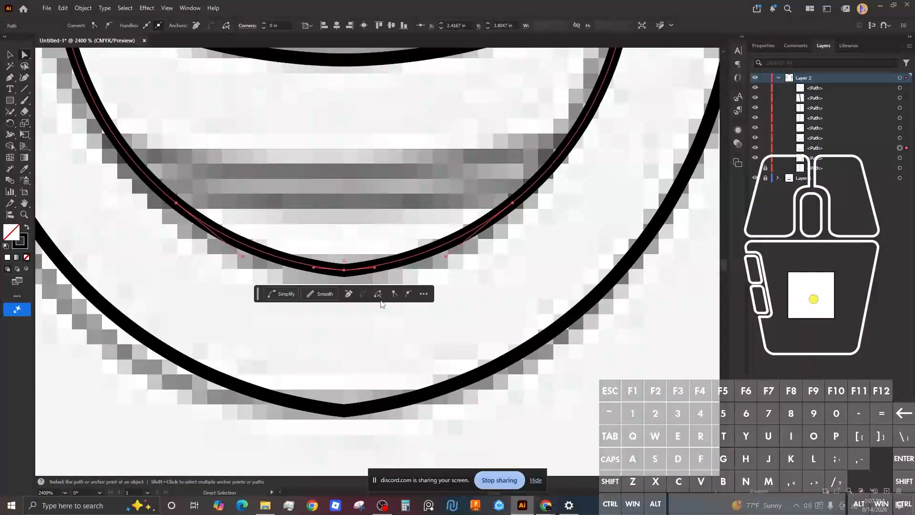
{"action": "left_click", "coordinate": [352, 408]}
Step: Select the bottom anchor of the outer neckline curve instead
{"action": "scroll", "coordinate": [364, 354], "scroll_direction": "down", "scroll_amount": 2}
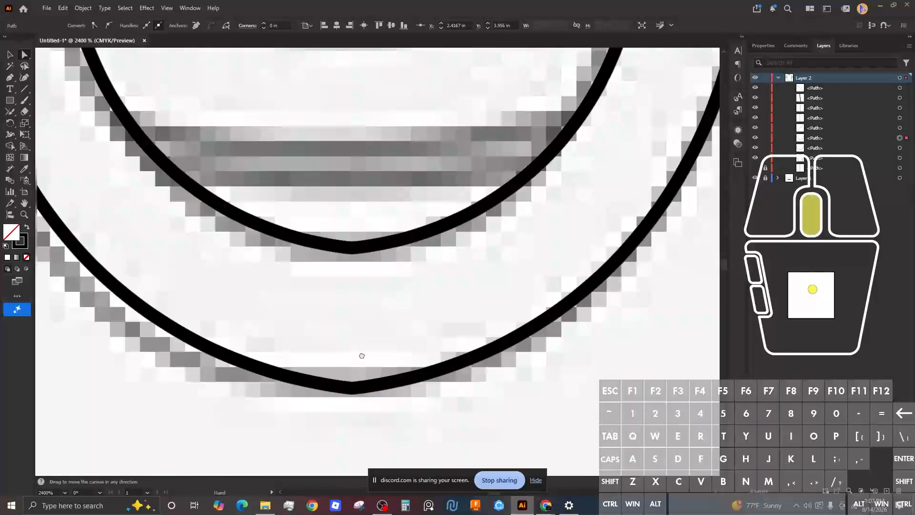
{"action": "scroll", "coordinate": [345, 192], "scroll_direction": "up", "scroll_amount": 3}
{"action": "scroll", "coordinate": [319, 191], "scroll_direction": "down", "scroll_amount": 3}
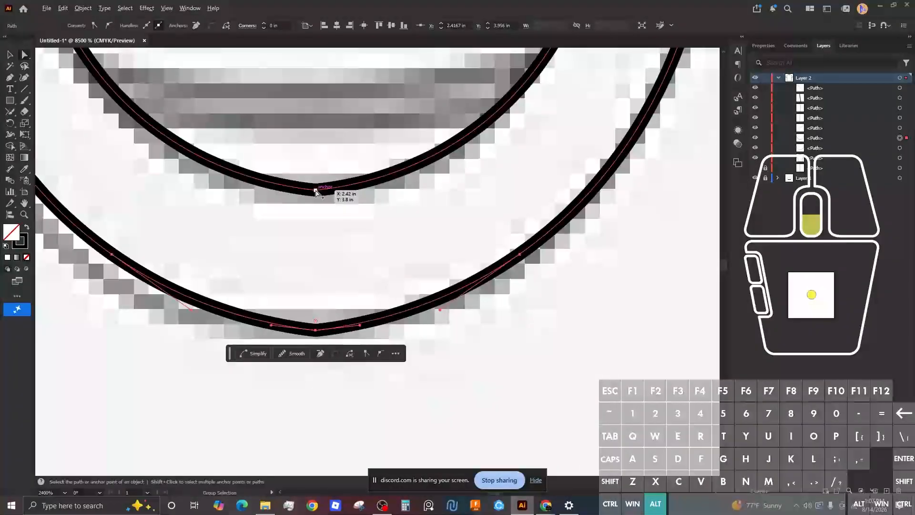
{"action": "left_click", "coordinate": [356, 300]}
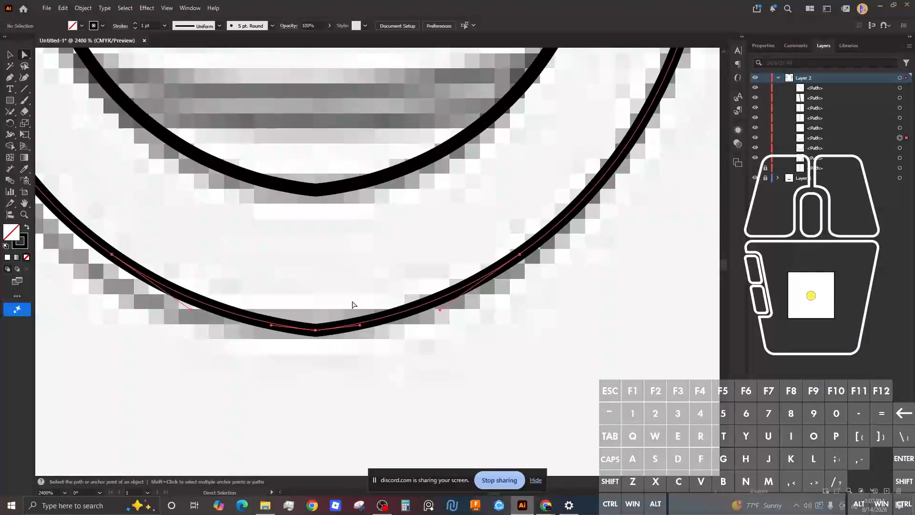
{"action": "left_click", "coordinate": [314, 332]}
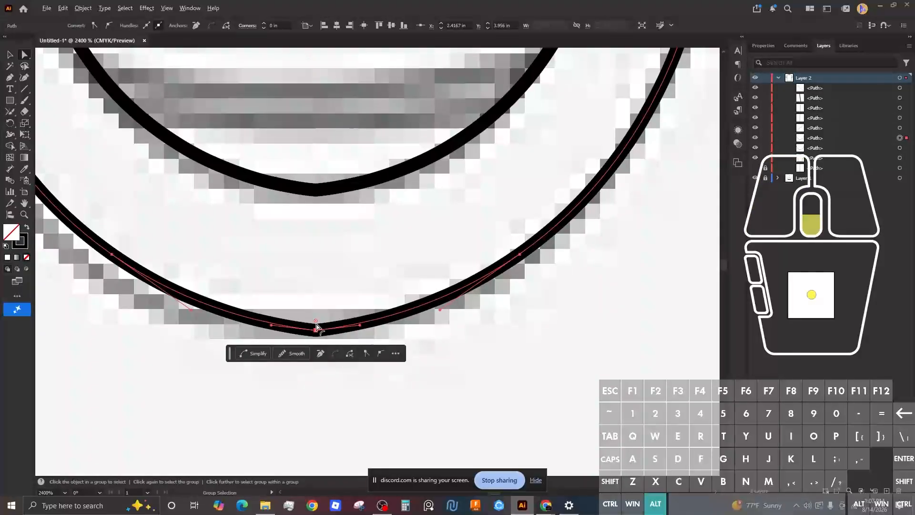
{"action": "scroll", "coordinate": [317, 327], "scroll_direction": "up", "scroll_amount": 2}
{"action": "scroll", "coordinate": [317, 329], "scroll_direction": "down", "scroll_amount": 4}
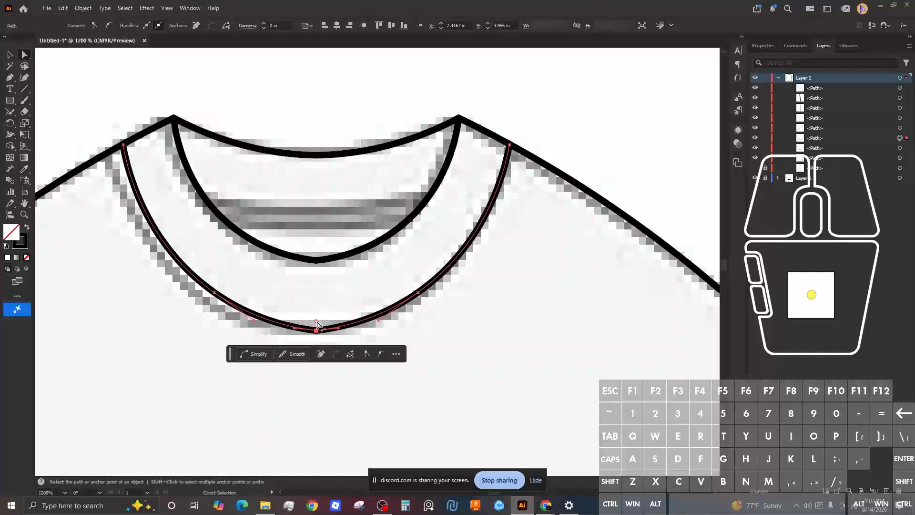
{"action": "scroll", "coordinate": [317, 326], "scroll_direction": "down", "scroll_amount": 2}
{"action": "scroll", "coordinate": [316, 329], "scroll_direction": "up", "scroll_amount": 3}
Step: Drag the live-corner widget to round the neckline's bottom point to about 0.35 in, then deselect
{"action": "left_click", "coordinate": [318, 325]}
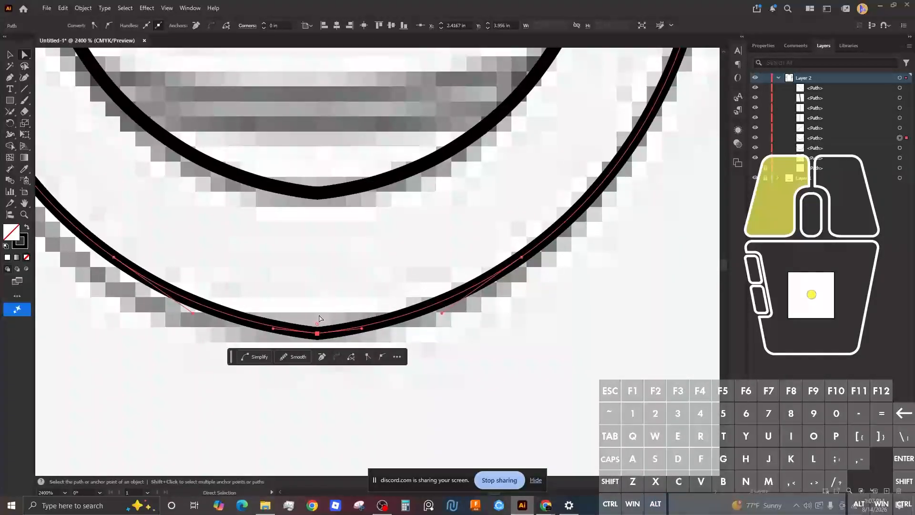
{"action": "left_click_drag", "start_coordinate": [318, 325], "coordinate": [321, 318]}
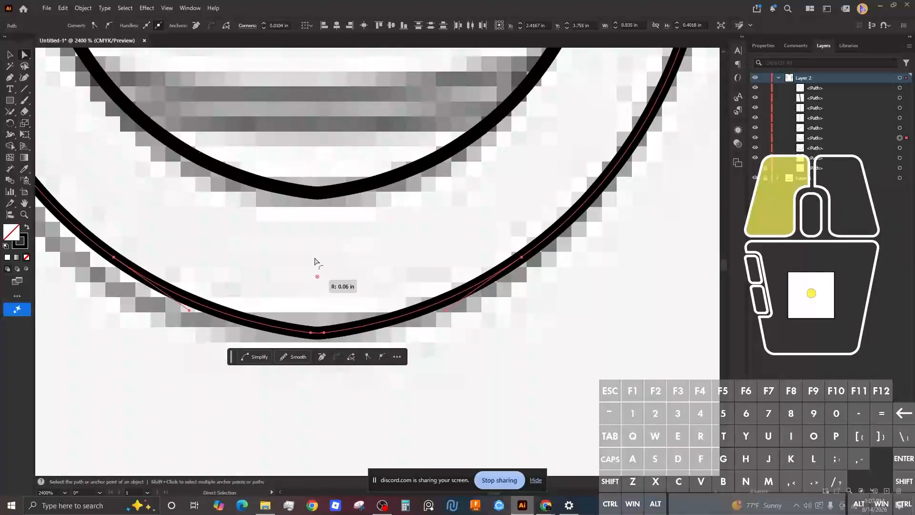
{"action": "left_click_drag", "start_coordinate": [315, 261], "coordinate": [328, 50]}
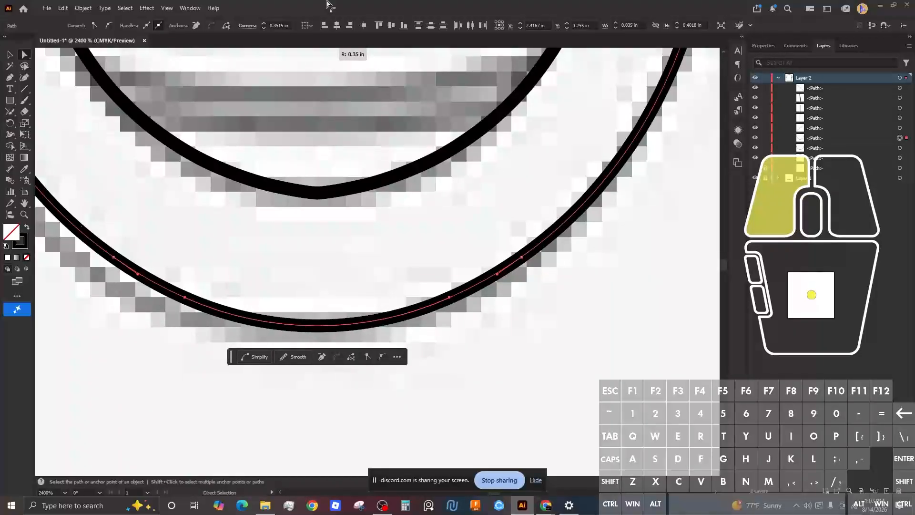
{"action": "left_click_drag", "start_coordinate": [334, 219], "coordinate": [334, 257]}
{"action": "scroll", "coordinate": [334, 258], "scroll_direction": "down", "scroll_amount": 4}
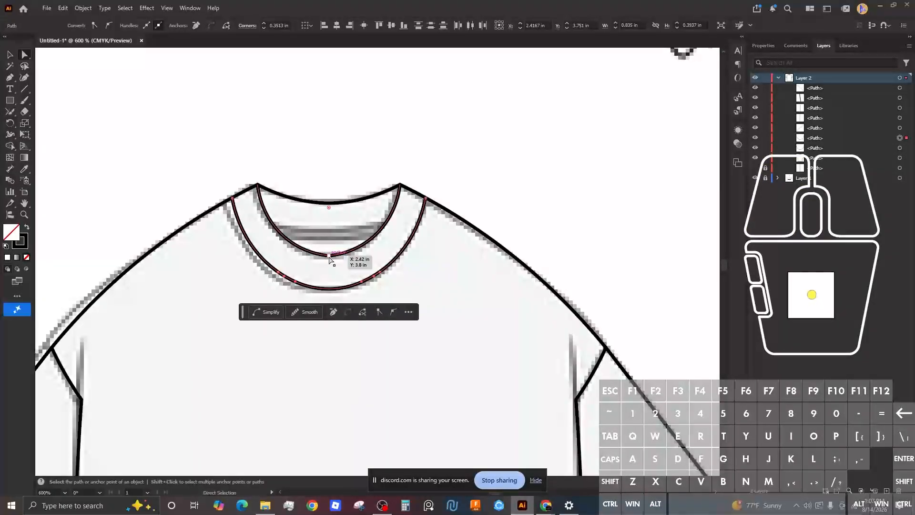
{"action": "left_click", "coordinate": [330, 255]}
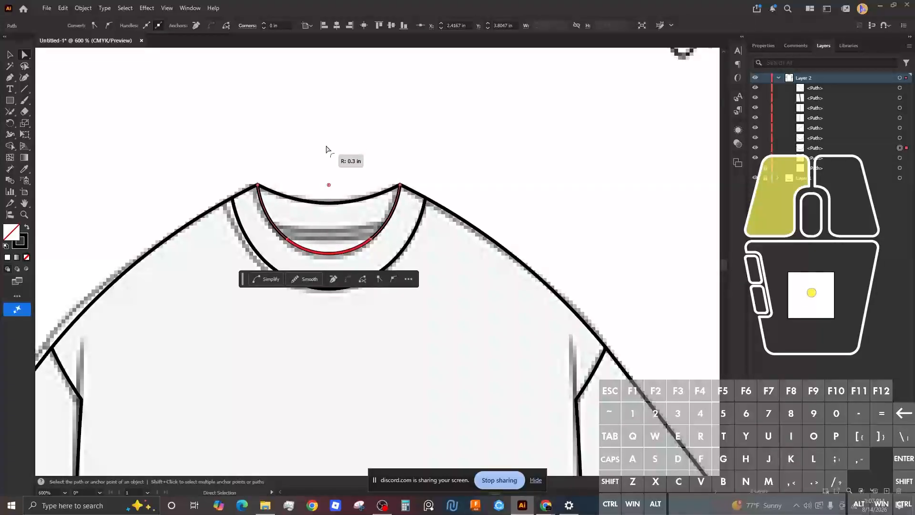
{"action": "left_click", "coordinate": [344, 139]}
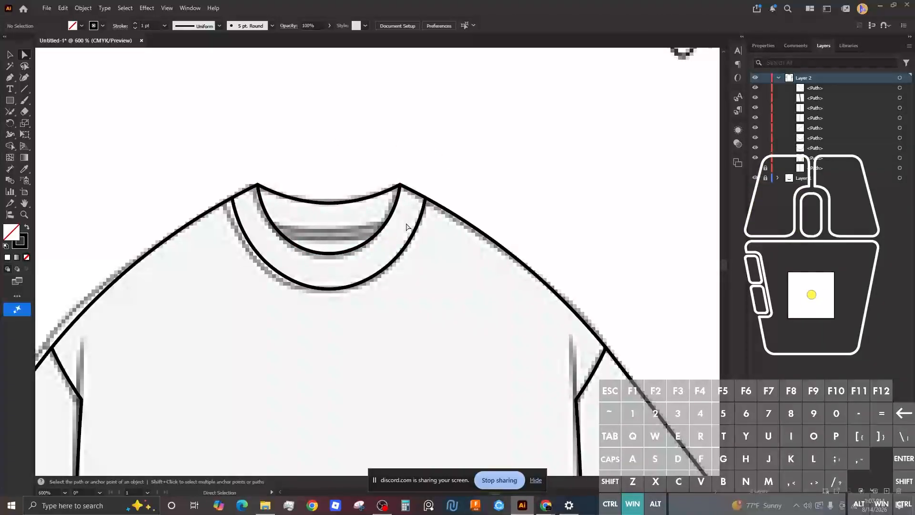
{"action": "scroll", "coordinate": [407, 224], "scroll_direction": "up", "scroll_amount": 2}
{"action": "scroll", "coordinate": [406, 224], "scroll_direction": "down", "scroll_amount": 2}
{"action": "key", "text": "super"}
{"action": "scroll", "coordinate": [406, 224], "scroll_direction": "up", "scroll_amount": 4}
Step: Duplicate the entire front T-shirt outline and drag the copy onto the back-view mockup
{"action": "scroll", "coordinate": [405, 223], "scroll_direction": "down", "scroll_amount": 4}
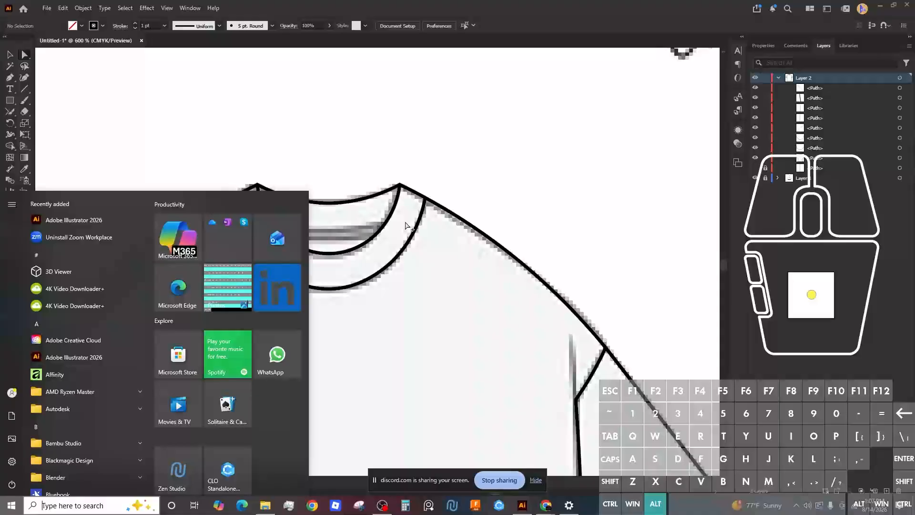
{"action": "scroll", "coordinate": [406, 224], "scroll_direction": "down", "scroll_amount": 3}
{"action": "left_click", "coordinate": [426, 197]}
{"action": "scroll", "coordinate": [482, 187], "scroll_direction": "down", "scroll_amount": 3}
{"action": "scroll", "coordinate": [479, 186], "scroll_direction": "up", "scroll_amount": 2}
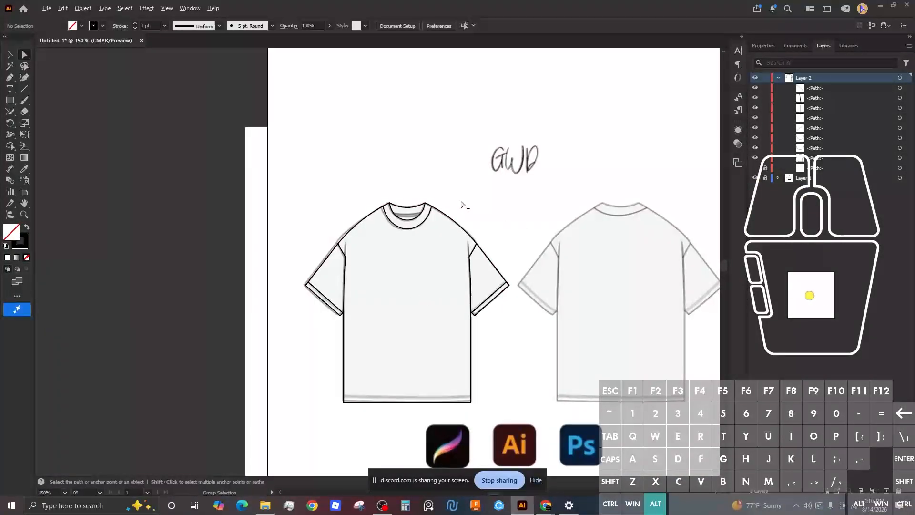
{"action": "left_click_drag", "start_coordinate": [457, 217], "coordinate": [296, 192]}
{"action": "left_click_drag", "start_coordinate": [357, 186], "coordinate": [401, 181]}
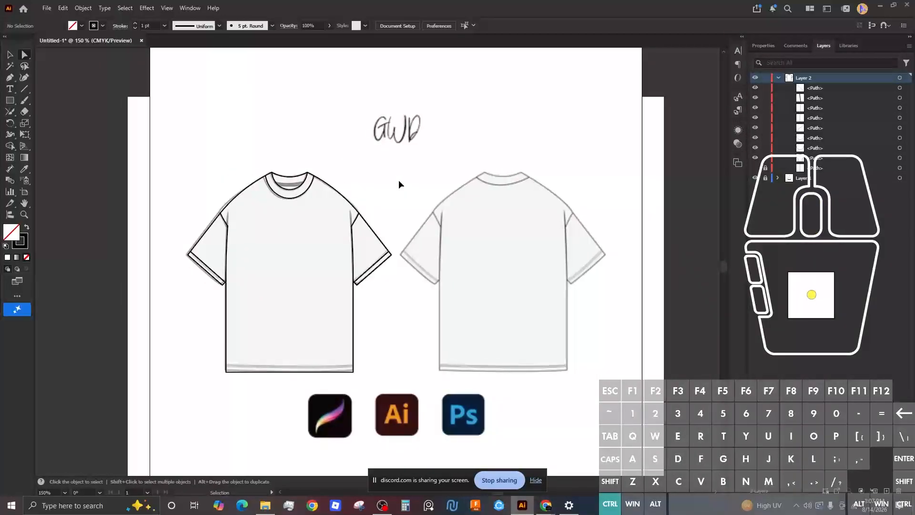
{"action": "key", "text": "ctrl+a"}
{"action": "key", "text": "ctrl+c"}
{"action": "key", "text": "ctrl+v"}
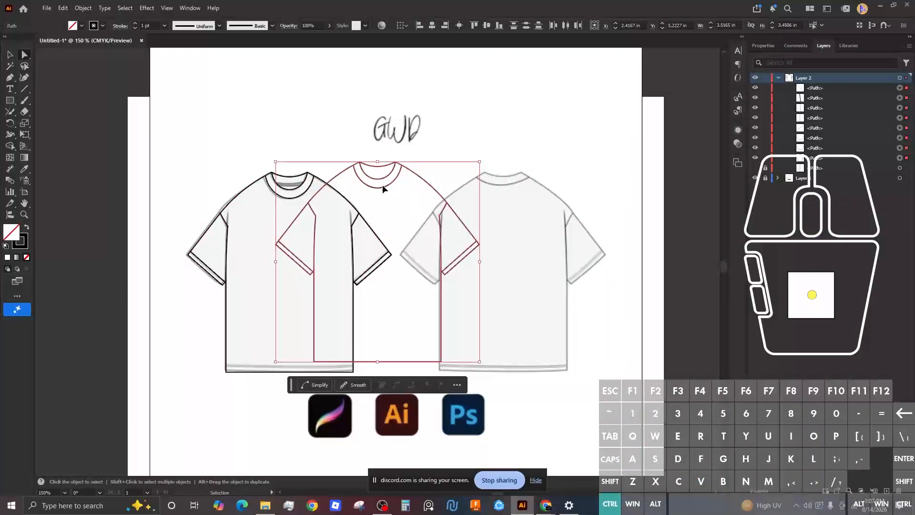
{"action": "left_click_drag", "start_coordinate": [455, 213], "coordinate": [580, 224]}
Step: Delete the copied front neckline curves from the back shirt
{"action": "left_click", "coordinate": [539, 171]}
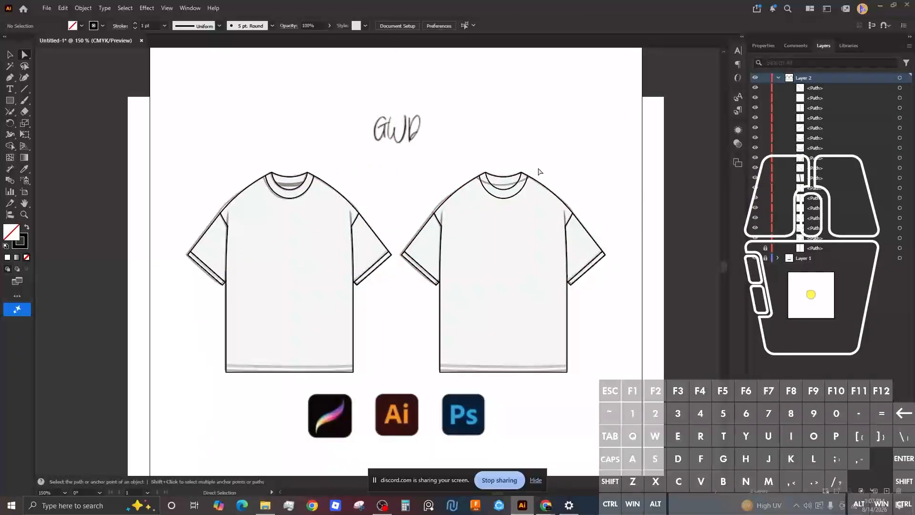
{"action": "scroll", "coordinate": [525, 190], "scroll_direction": "down", "scroll_amount": 2}
{"action": "scroll", "coordinate": [524, 189], "scroll_direction": "up", "scroll_amount": 4}
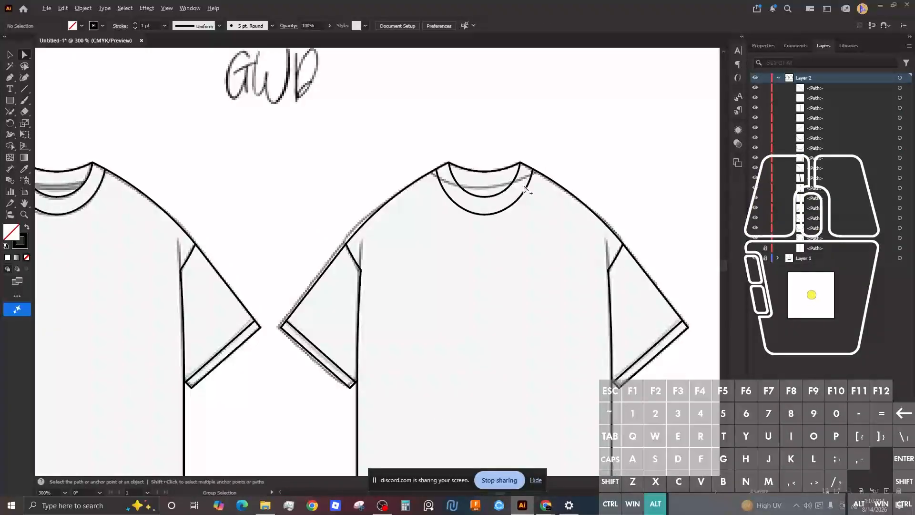
{"action": "left_click", "coordinate": [523, 193]}
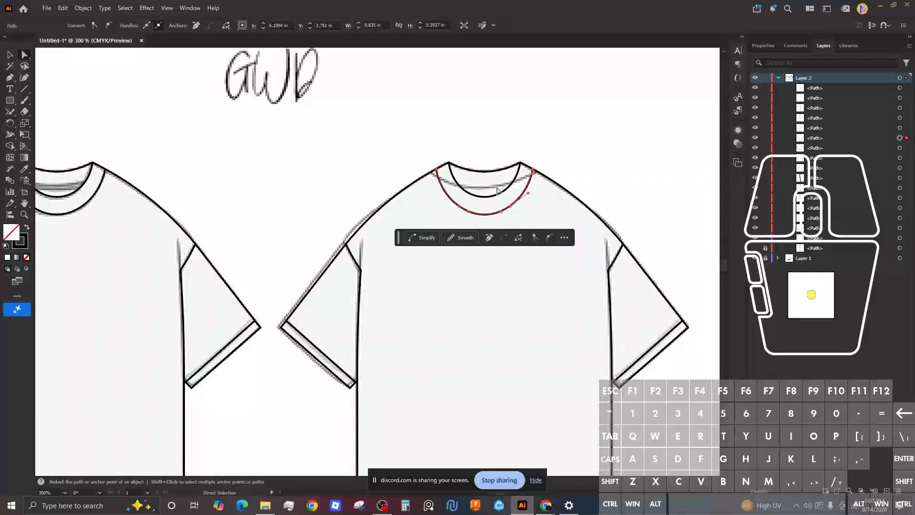
{"action": "key", "text": "Delete"}
{"action": "key", "text": "Delete"}
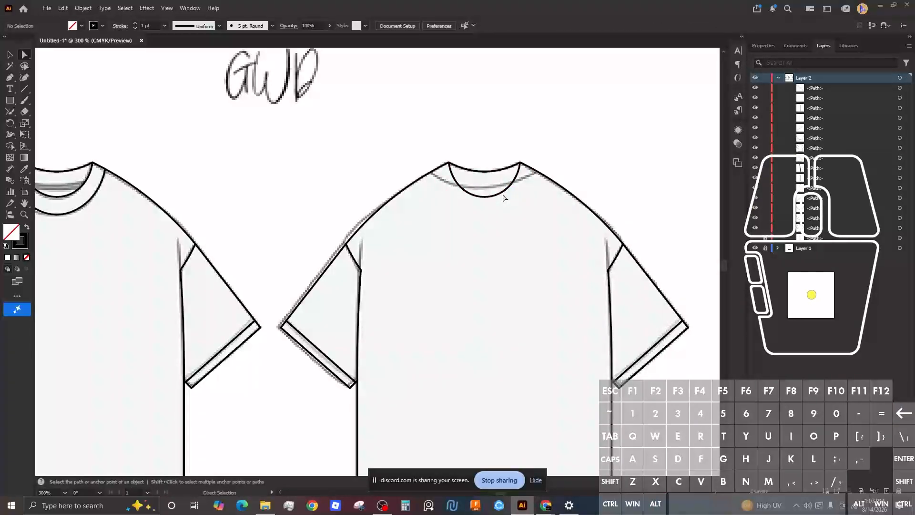
{"action": "left_click", "coordinate": [505, 194]}
{"action": "key", "text": "Delete"}
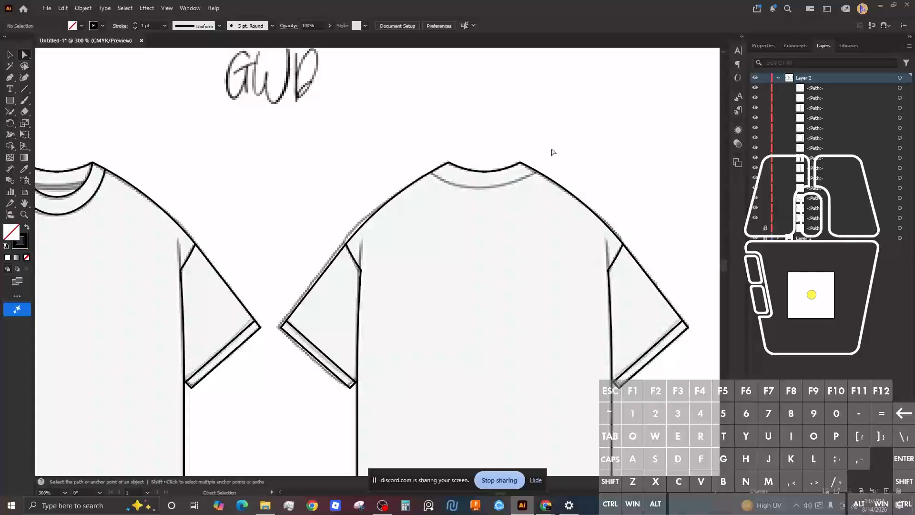
Step: Draw a shallow downward-curved back-neck seam on the right half and paste a duplicate
{"action": "key", "text": "p"}
{"action": "scroll", "coordinate": [538, 171], "scroll_direction": "down", "scroll_amount": 4}
{"action": "scroll", "coordinate": [537, 171], "scroll_direction": "up", "scroll_amount": 5}
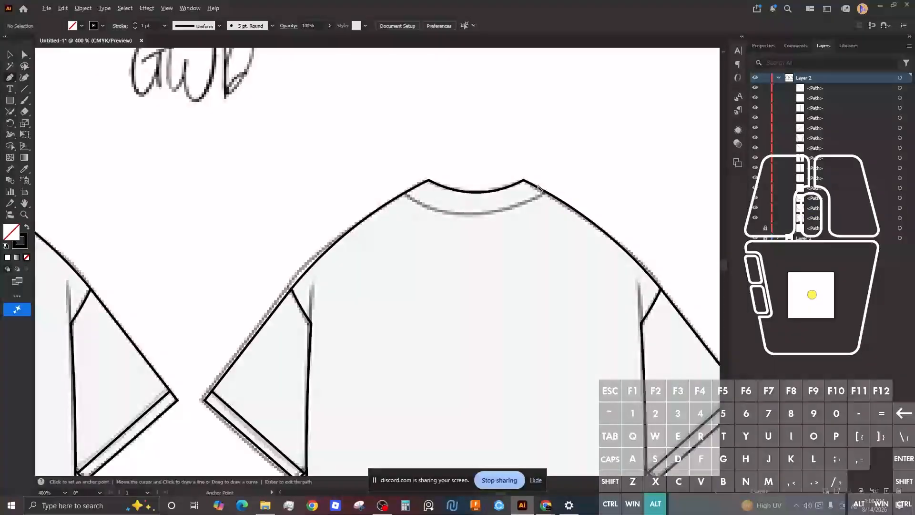
{"action": "scroll", "coordinate": [539, 188], "scroll_direction": "down", "scroll_amount": 2}
{"action": "scroll", "coordinate": [543, 192], "scroll_direction": "up", "scroll_amount": 4}
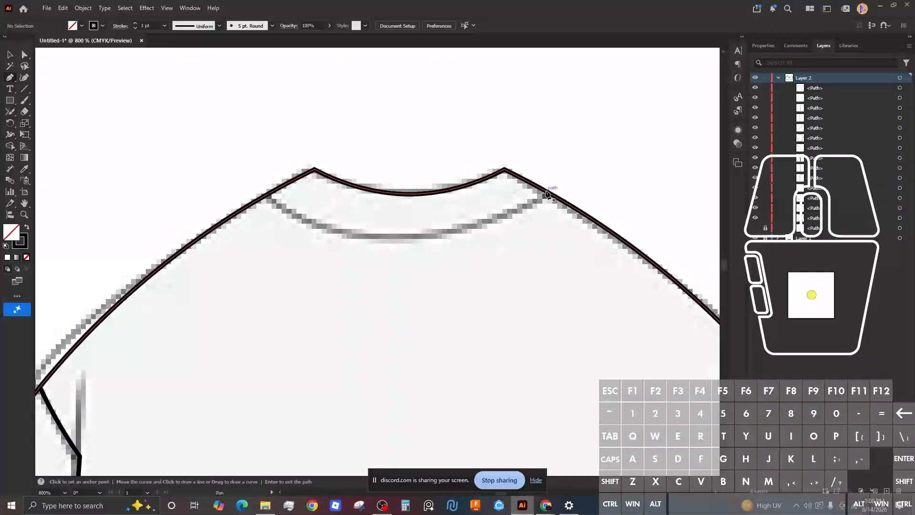
{"action": "left_click", "coordinate": [548, 192]}
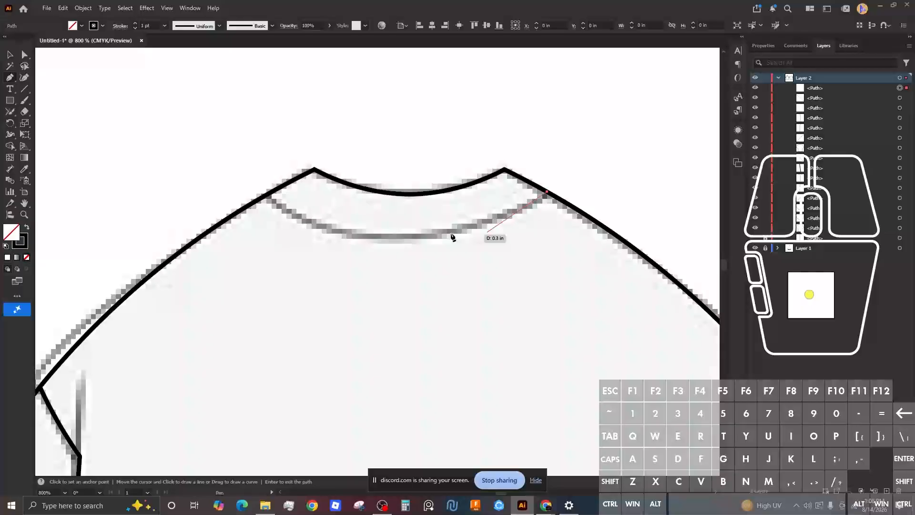
{"action": "left_click", "coordinate": [410, 236]}
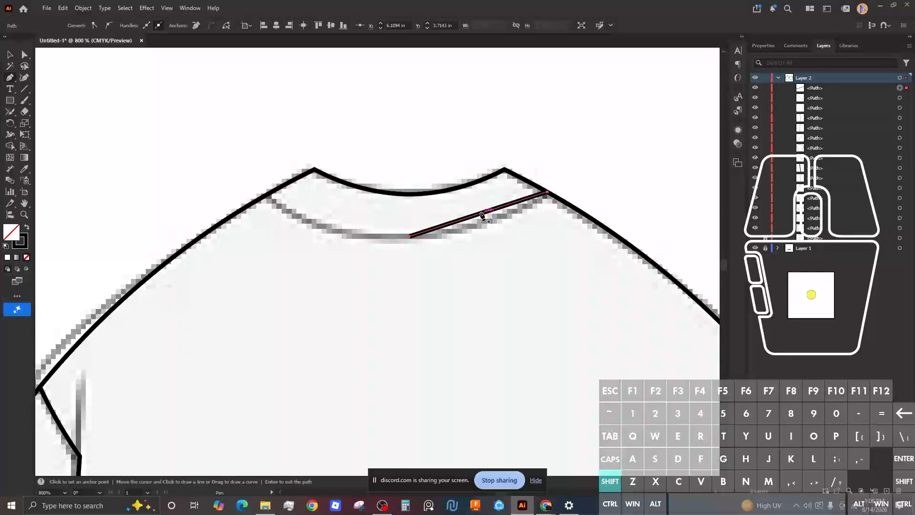
{"action": "key", "text": "shift+grave"}
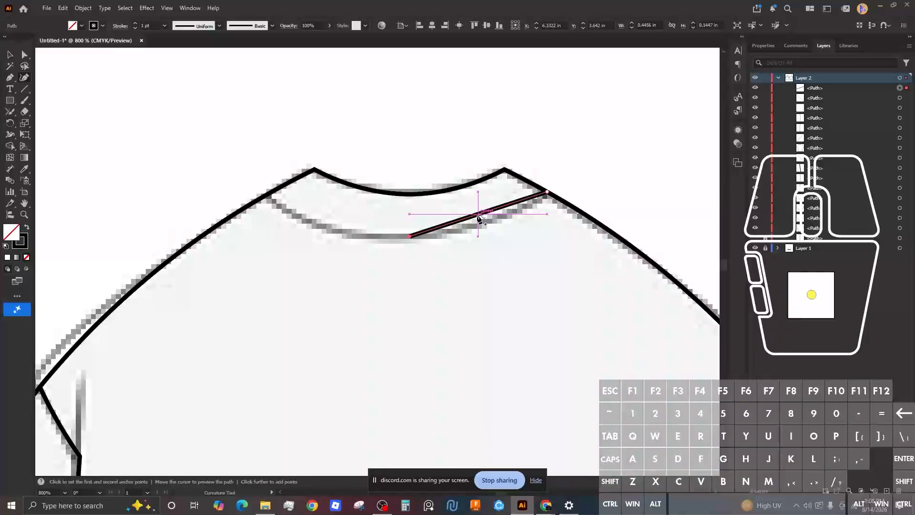
{"action": "left_click_drag", "start_coordinate": [479, 218], "coordinate": [484, 224]}
{"action": "key", "text": "v"}
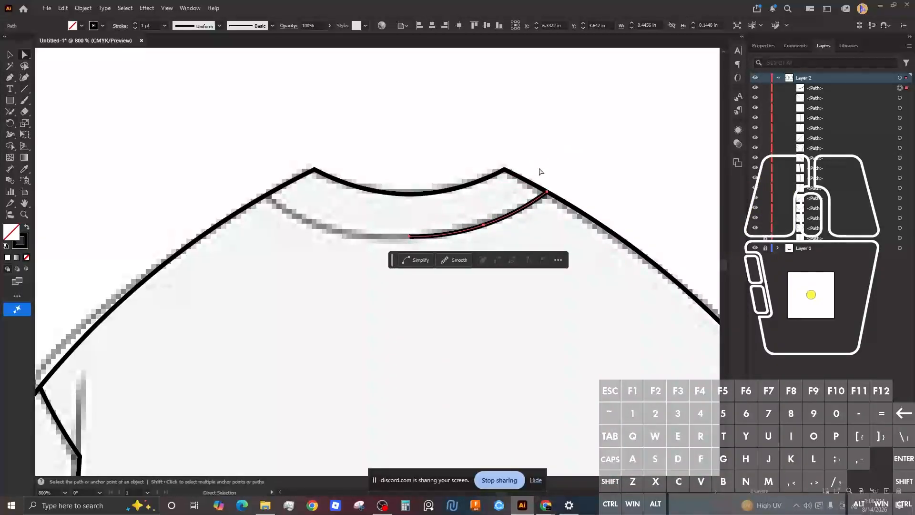
{"action": "key", "text": "ctrl"}
{"action": "key", "text": "ctrl+v"}
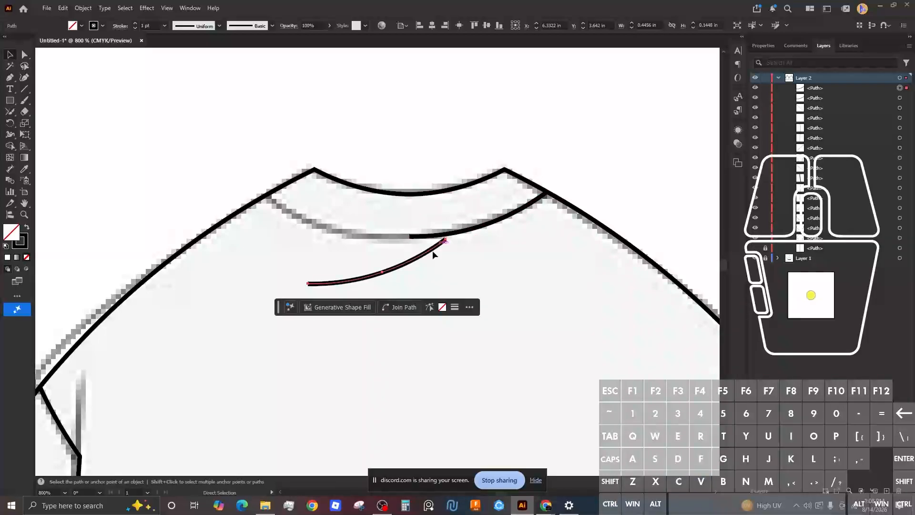
Step: Reflect the pasted seam curve across the vertical axis
{"action": "right_click", "coordinate": [398, 267]}
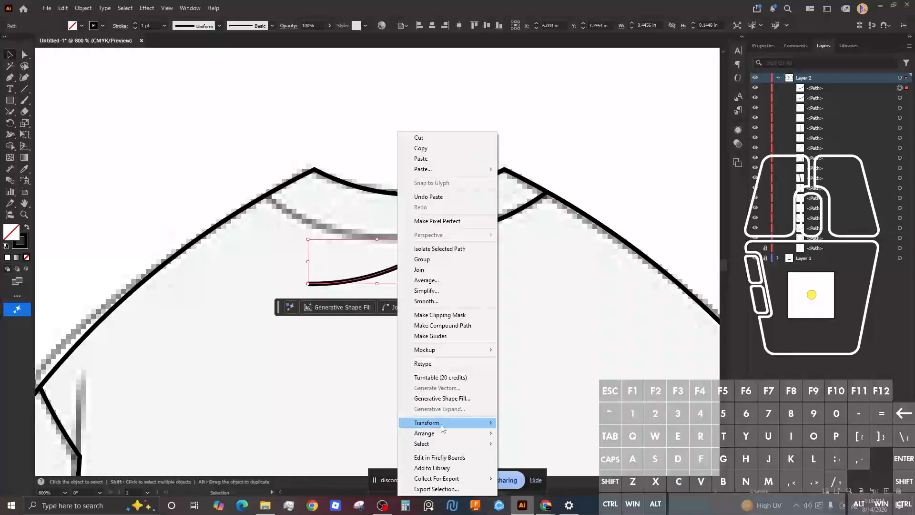
{"action": "mouse_move", "coordinate": [441, 423]}
{"action": "left_click", "coordinate": [521, 458]}
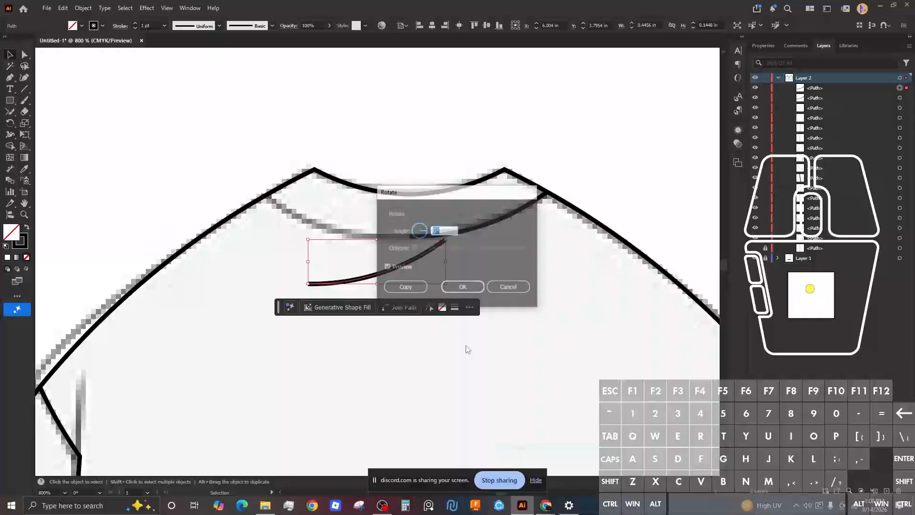
{"action": "left_click", "coordinate": [460, 283]}
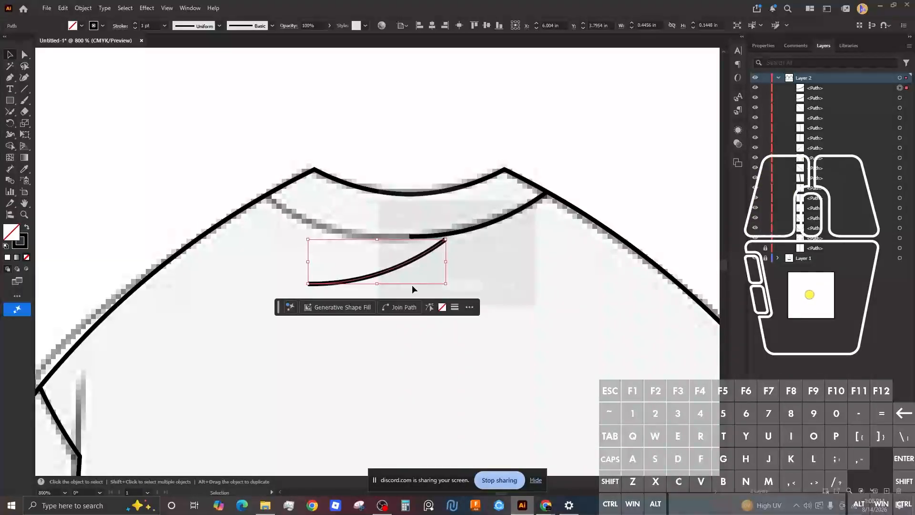
{"action": "right_click", "coordinate": [423, 261]}
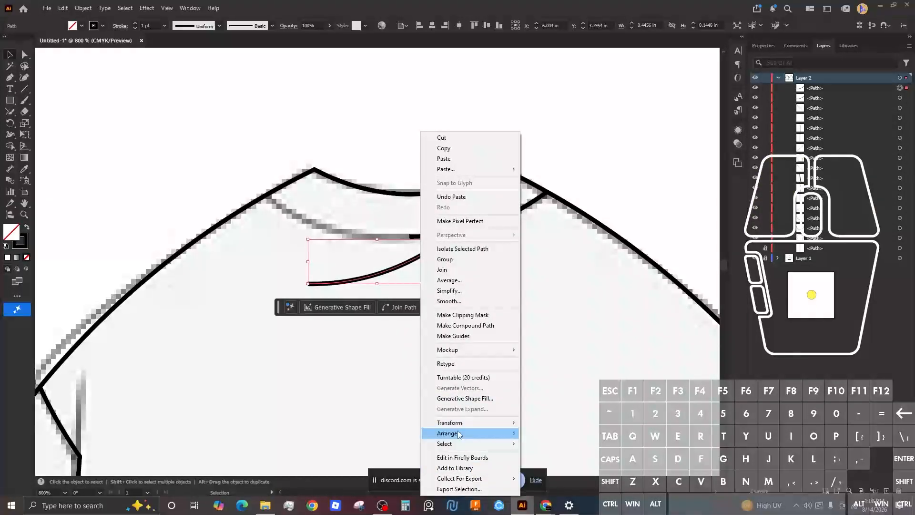
{"action": "mouse_move", "coordinate": [456, 423]}
{"action": "left_click", "coordinate": [544, 456]}
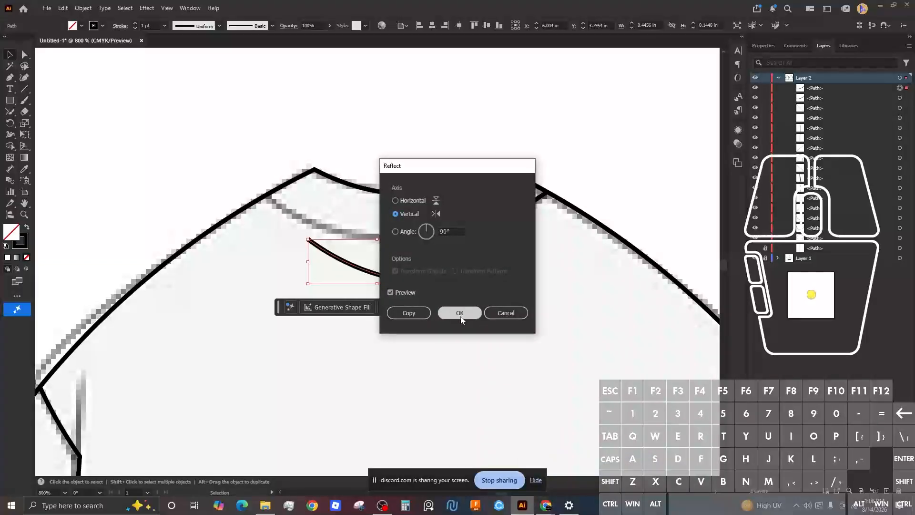
{"action": "left_click", "coordinate": [460, 314]}
Step: Move the mirrored curve up to meet the left side of the neckline
{"action": "key", "text": "ctrl"}
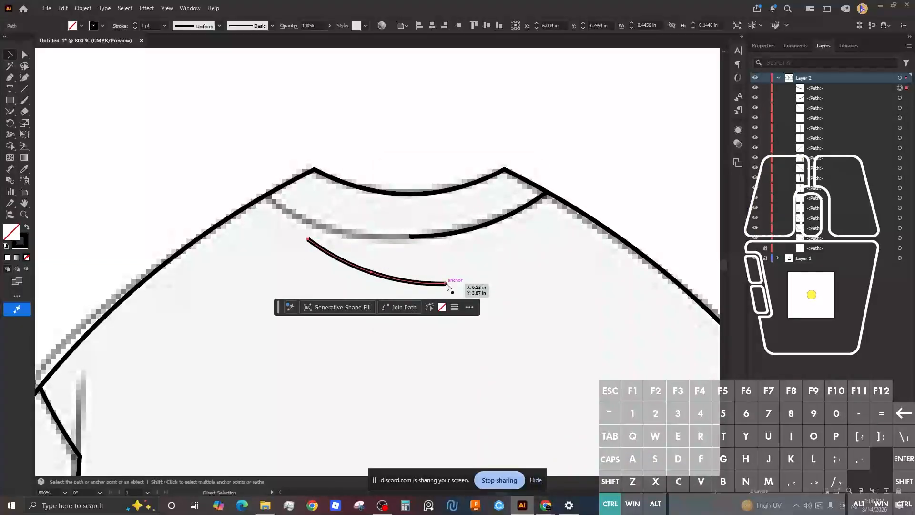
{"action": "left_click_drag", "start_coordinate": [447, 286], "coordinate": [410, 237]}
{"action": "left_click", "coordinate": [454, 110]}
{"action": "scroll", "coordinate": [404, 235], "scroll_direction": "up", "scroll_amount": 2}
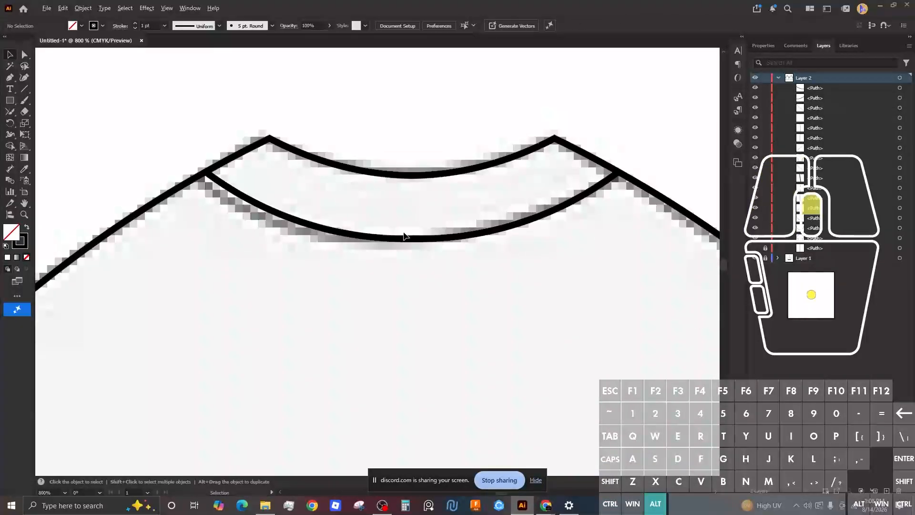
{"action": "scroll", "coordinate": [404, 236], "scroll_direction": "down", "scroll_amount": 3}
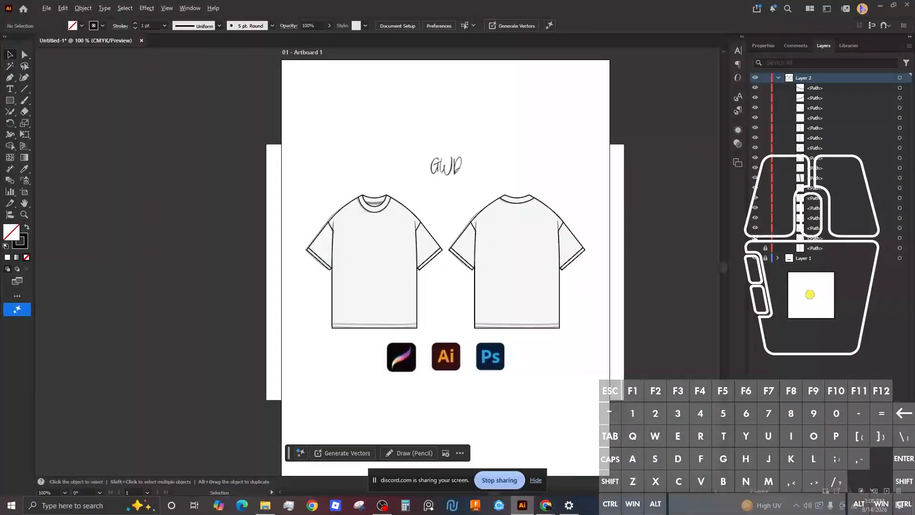